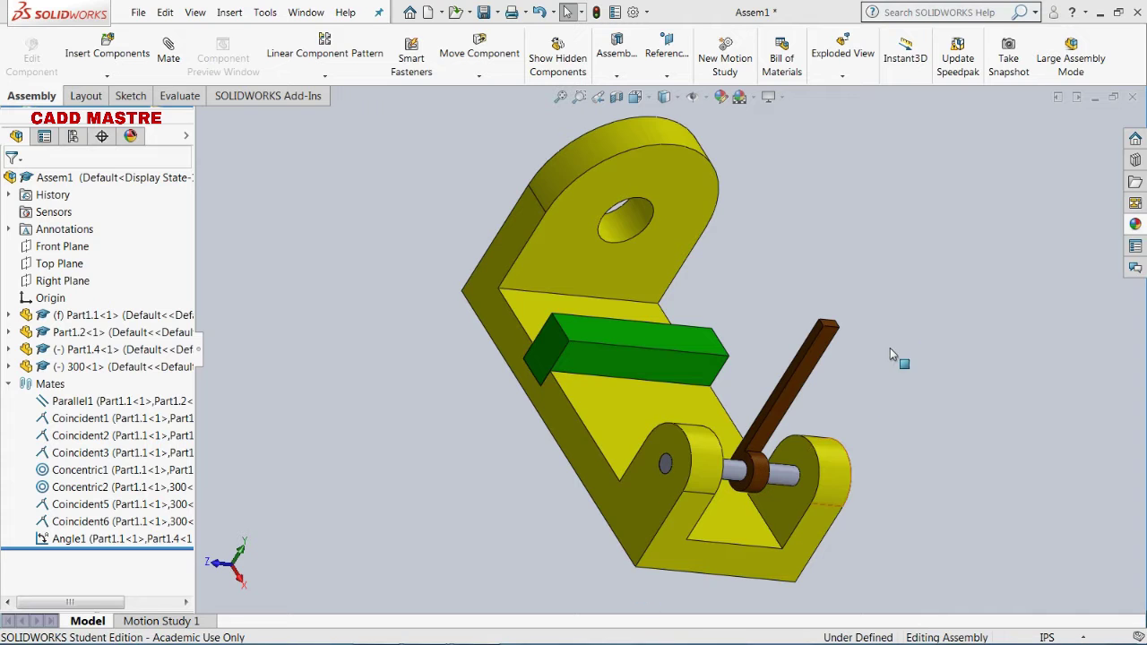
Create a new empty assembly document, Assem2.
click(928, 300)
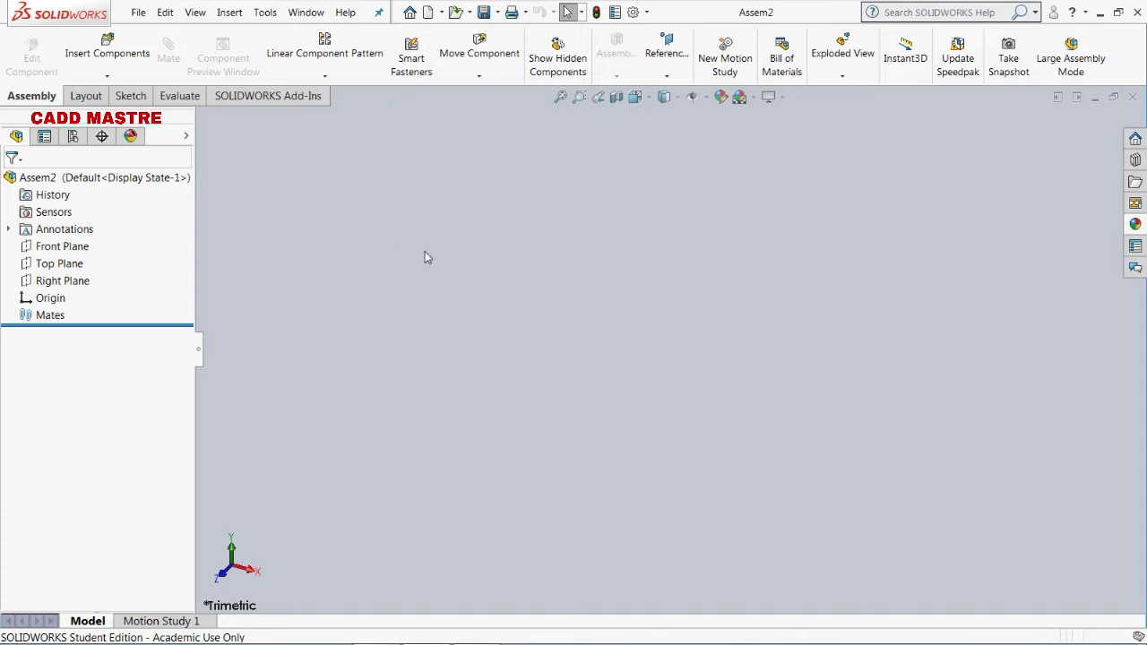
Insert the yellow bracket Part1.1 into Assem2 as its first, fixed component.
click(125, 79)
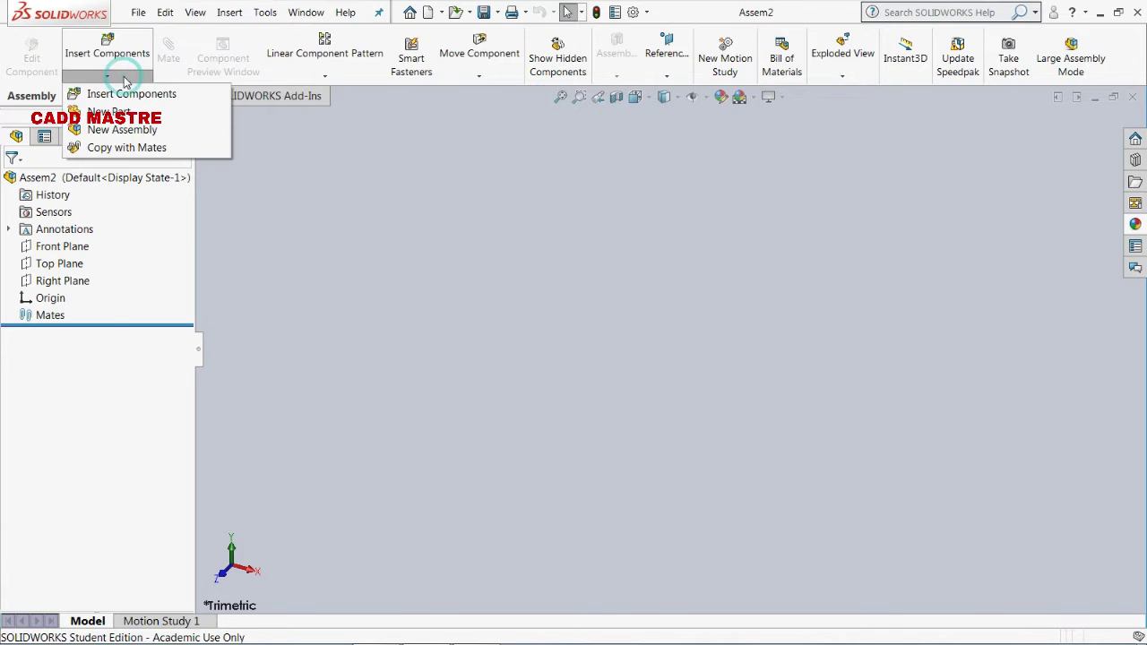
click(126, 94)
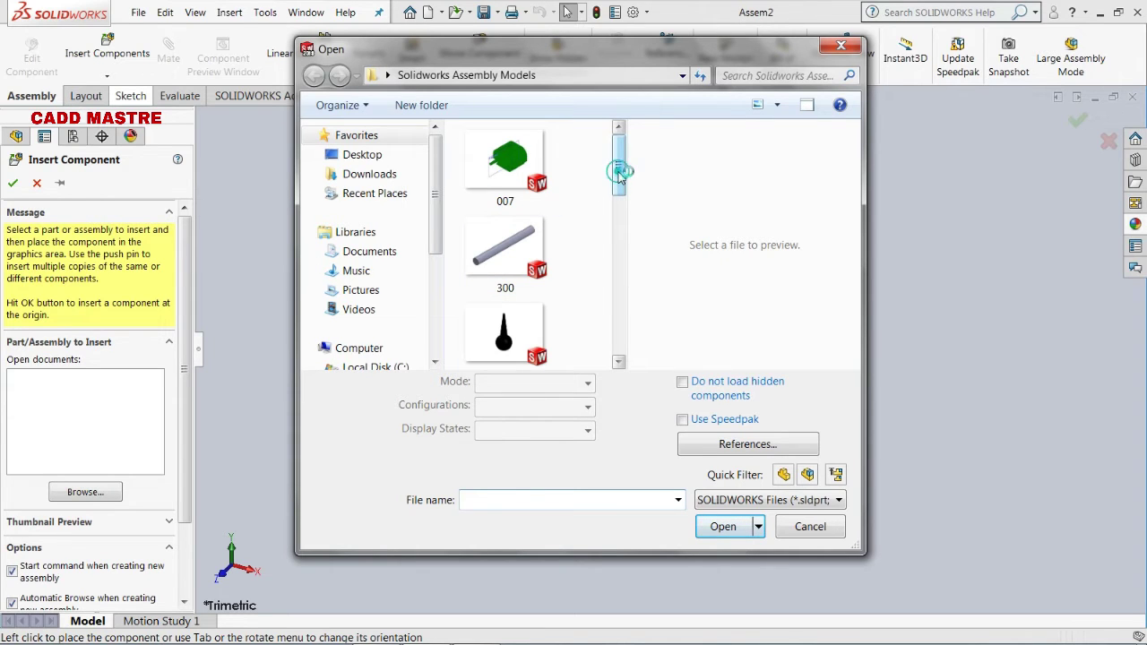
drag(618, 172, 622, 226)
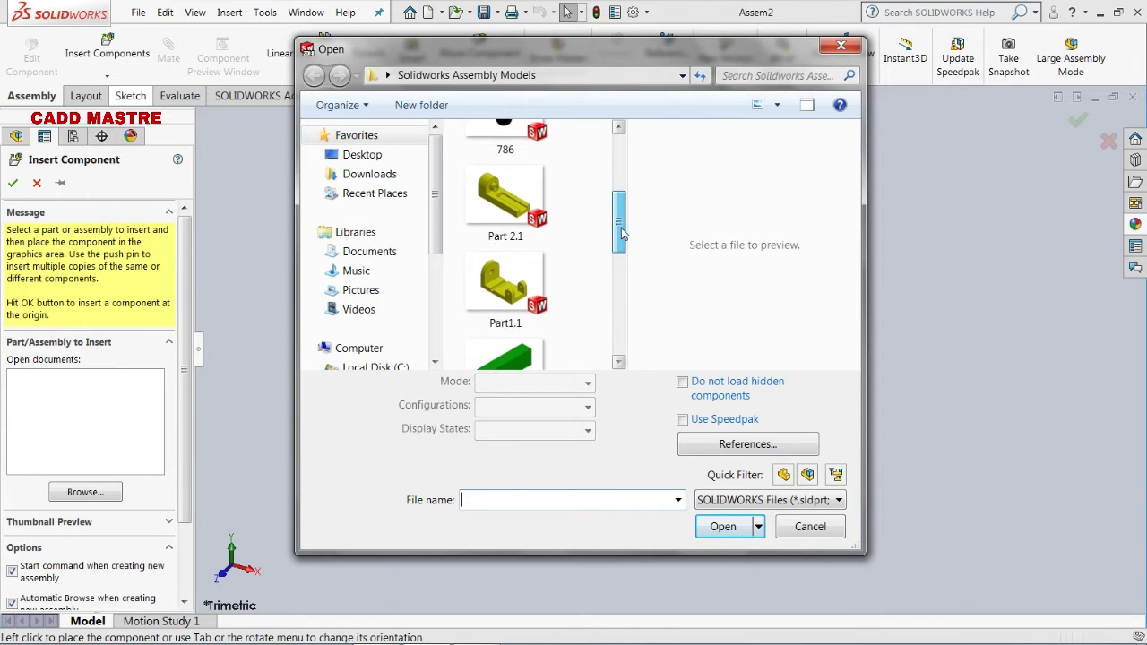
click(491, 283)
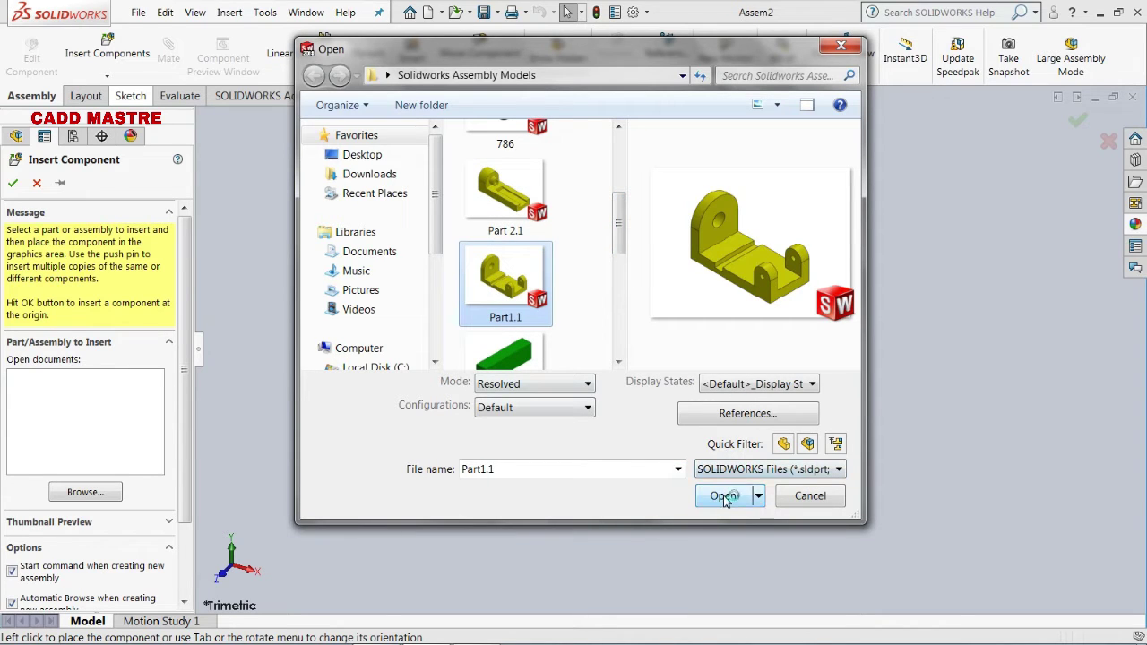
click(723, 495)
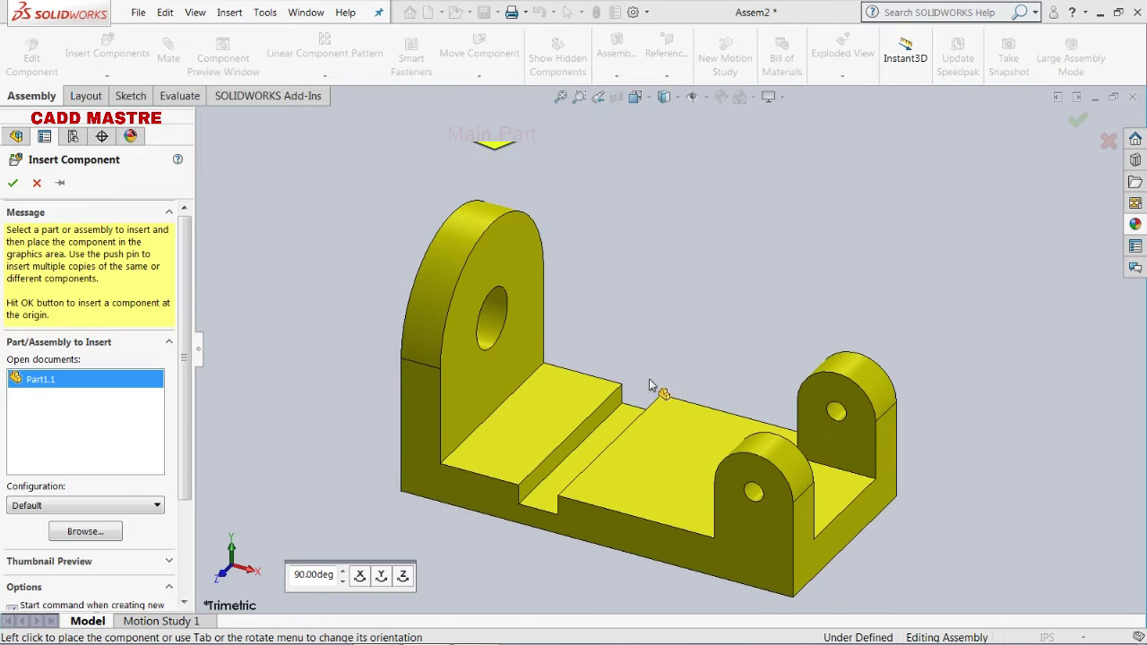
click(654, 376)
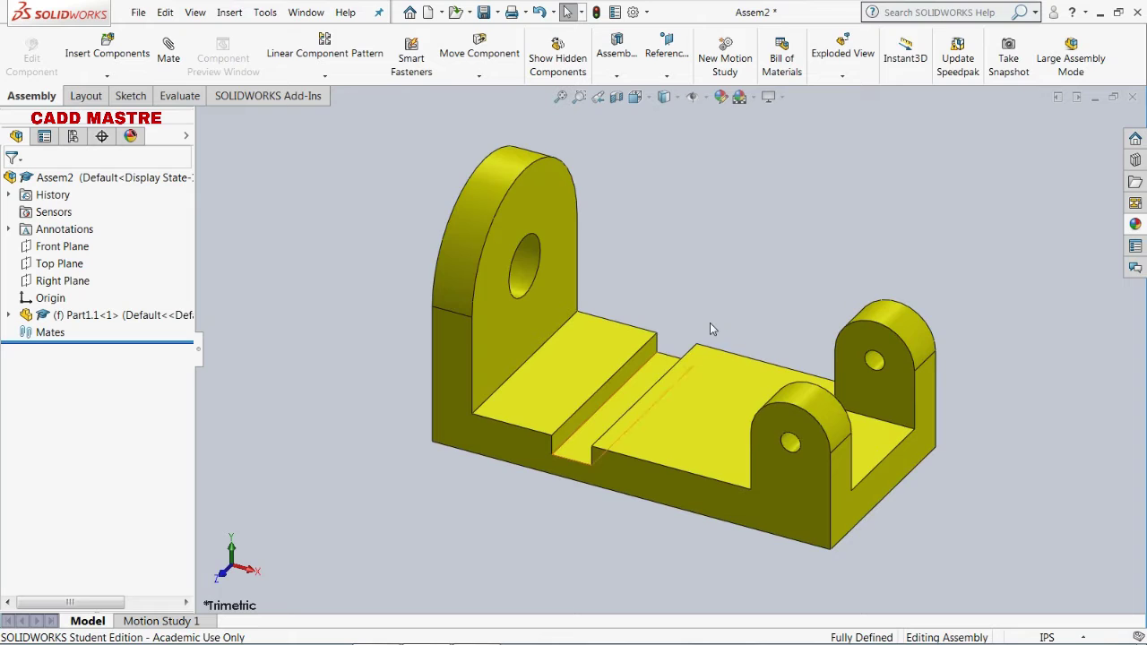
scroll(710, 324, up, 2)
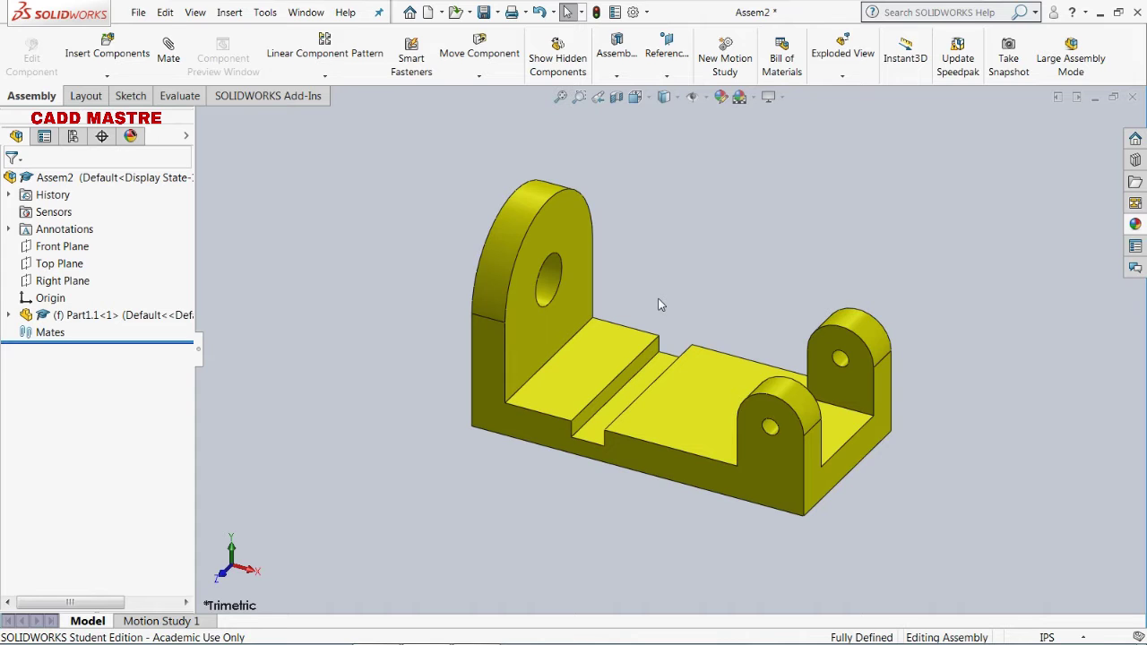
click(115, 82)
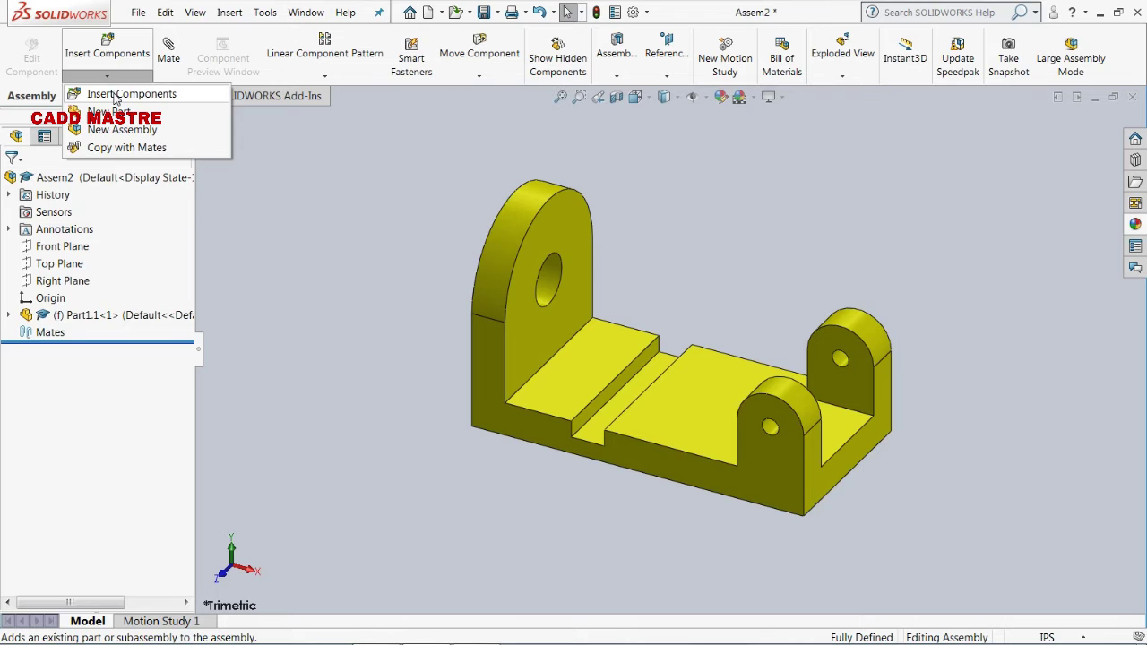
Insert the green block Part1.2 beside the bracket and zoom to fit the assembly.
click(115, 95)
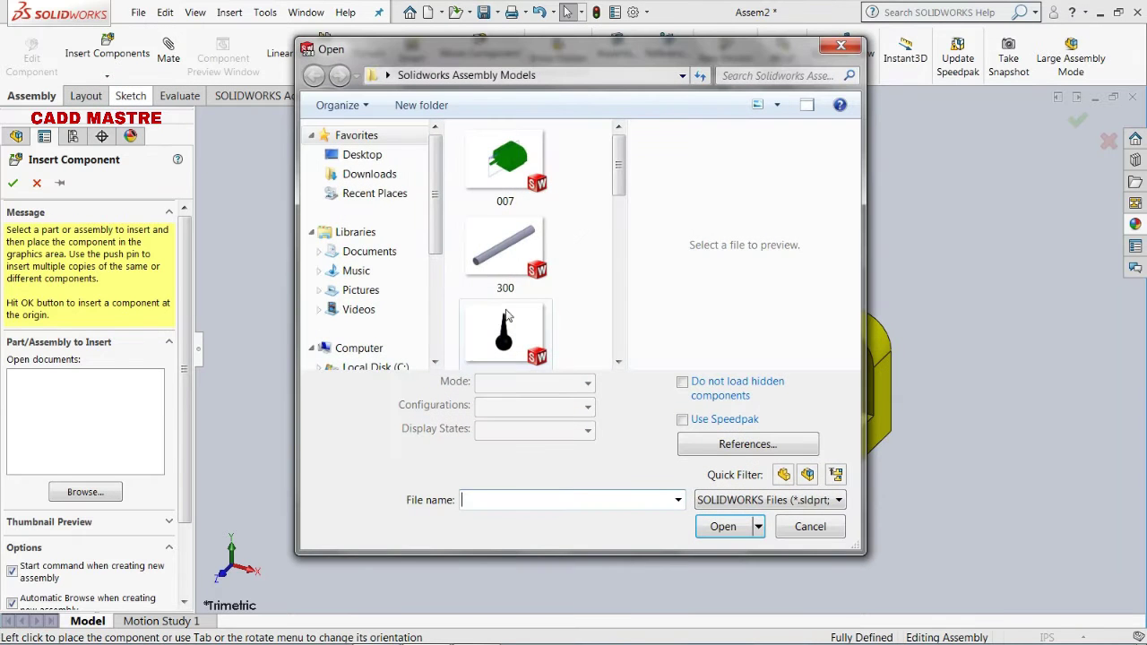
drag(619, 184, 603, 278)
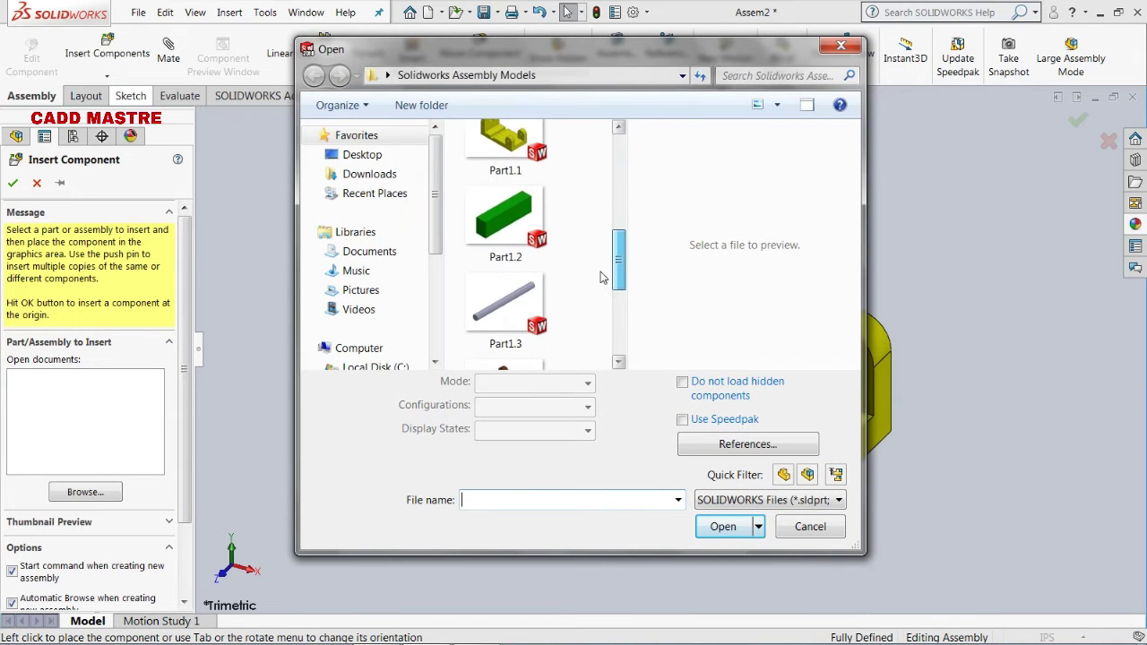
click(505, 219)
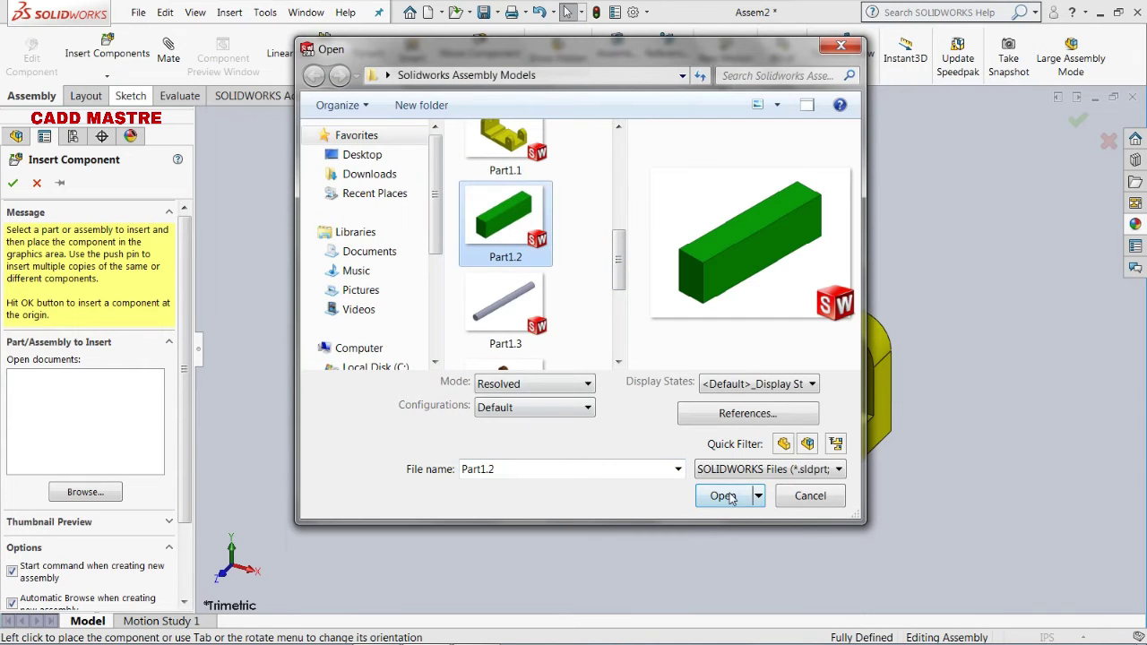
click(723, 495)
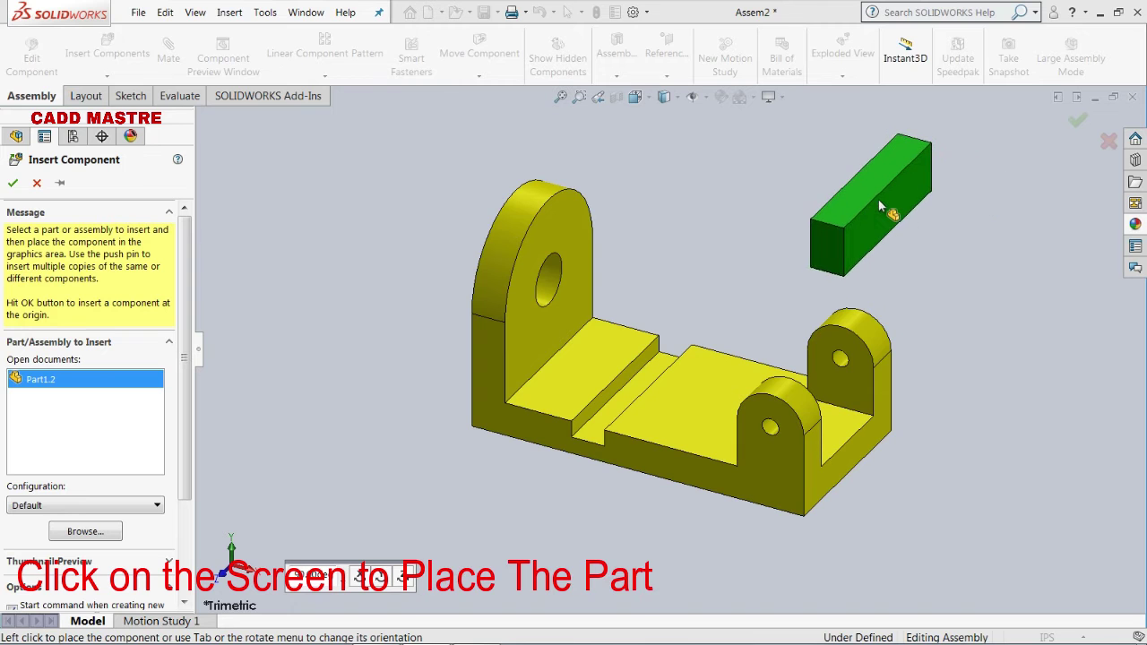
click(883, 195)
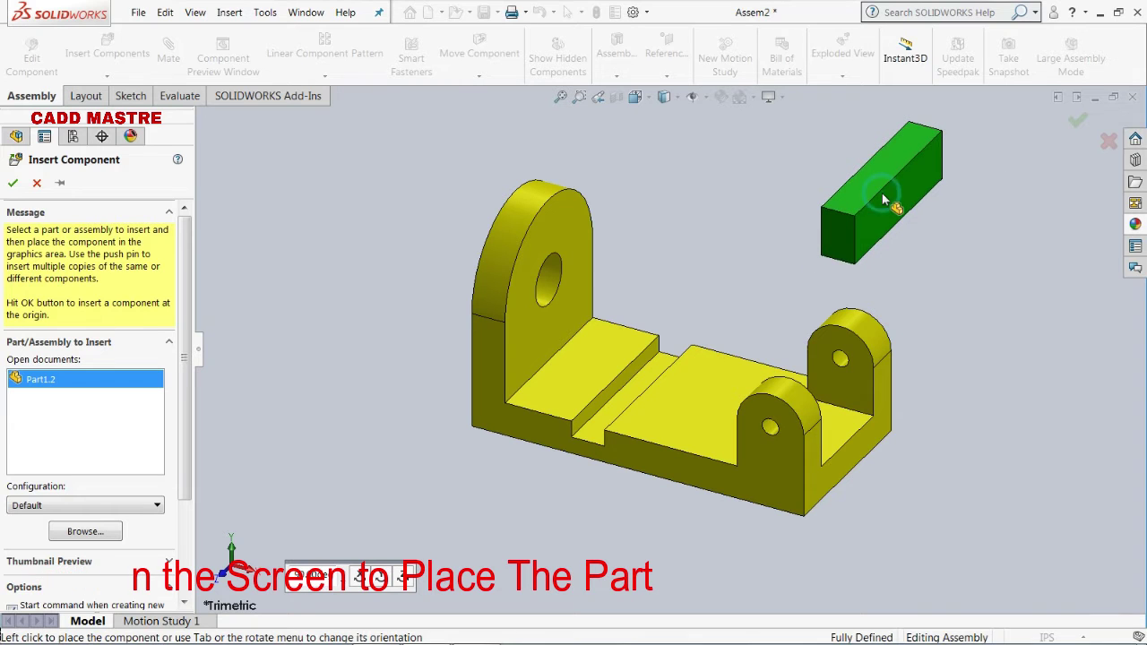
key(f)
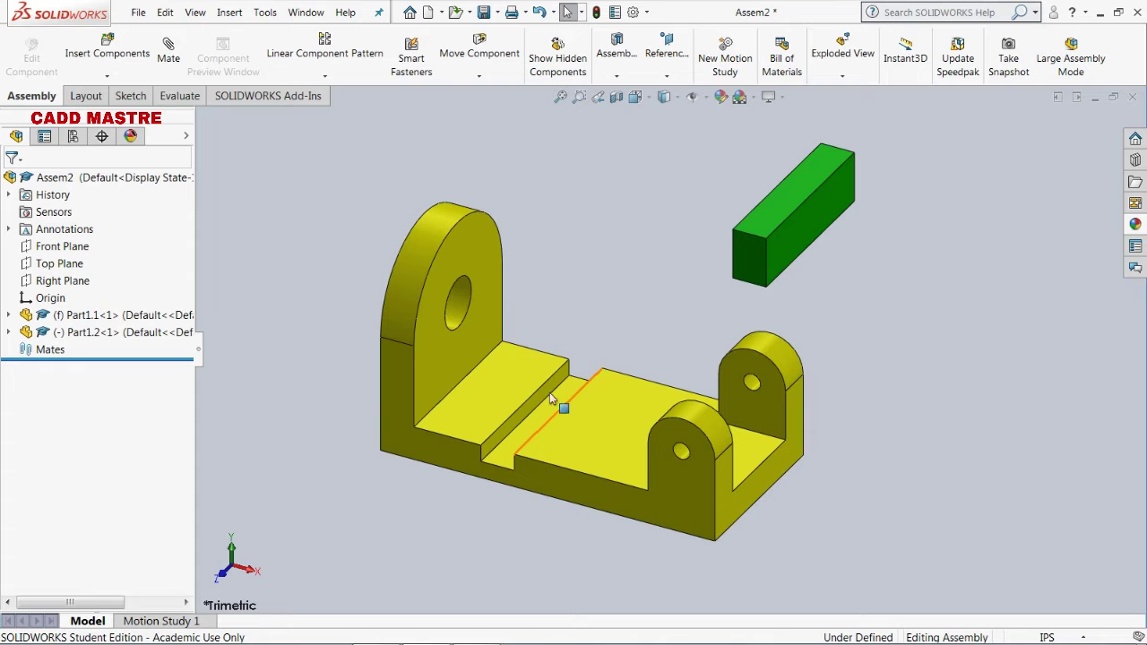
Mate the green block's long edge perpendicular to the bracket's raised top face.
click(168, 54)
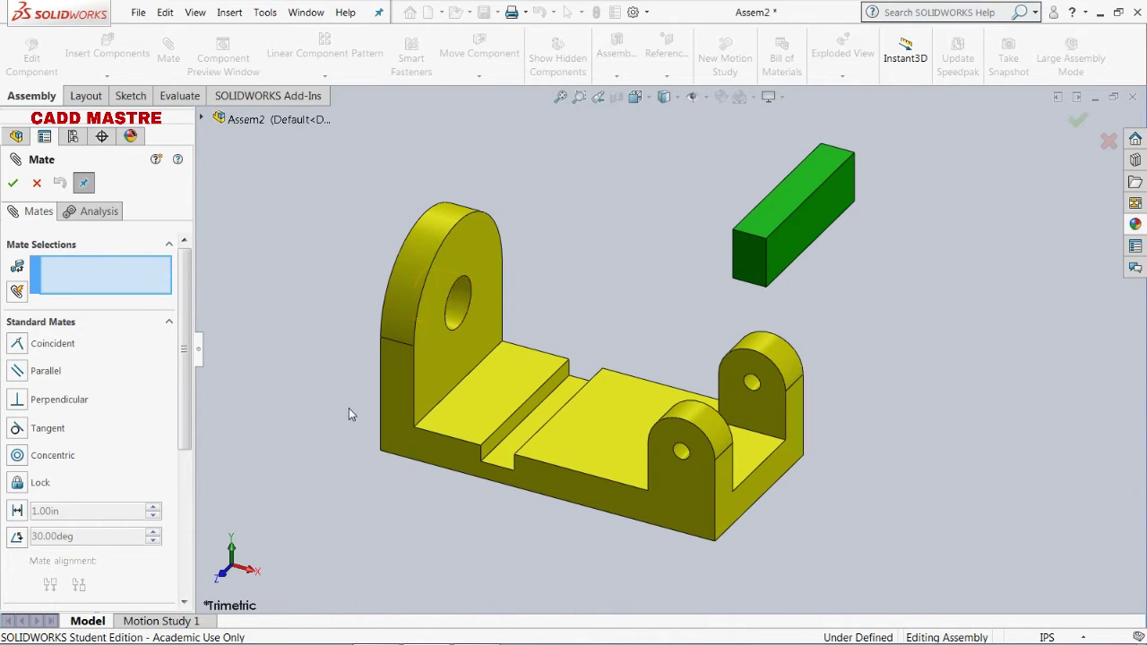
click(477, 409)
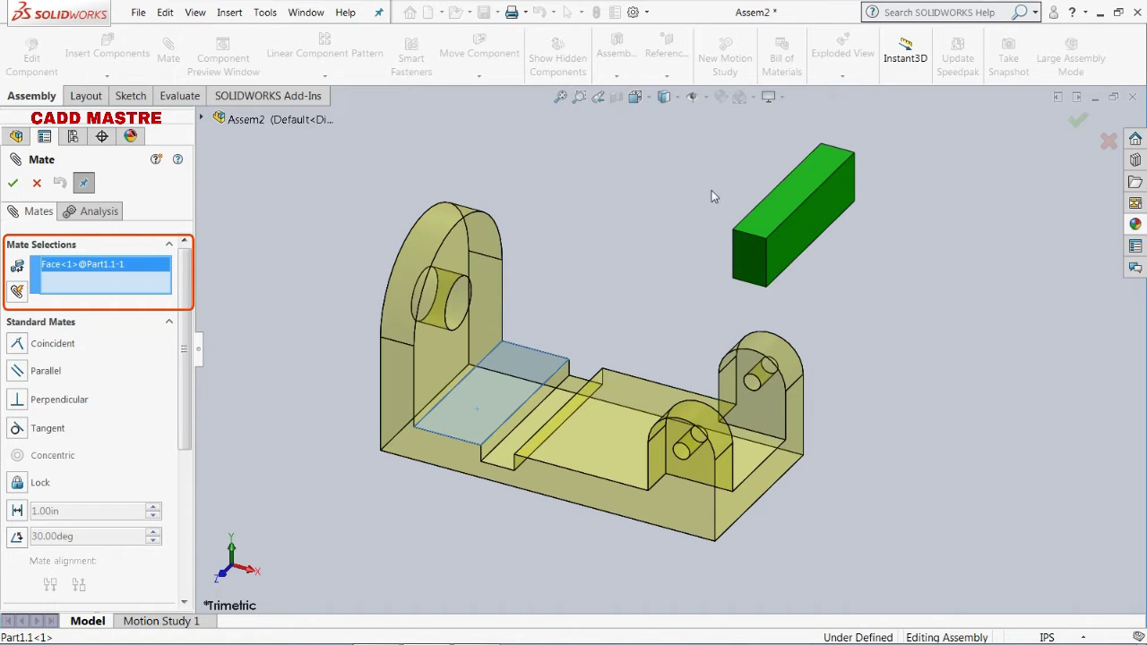
click(773, 192)
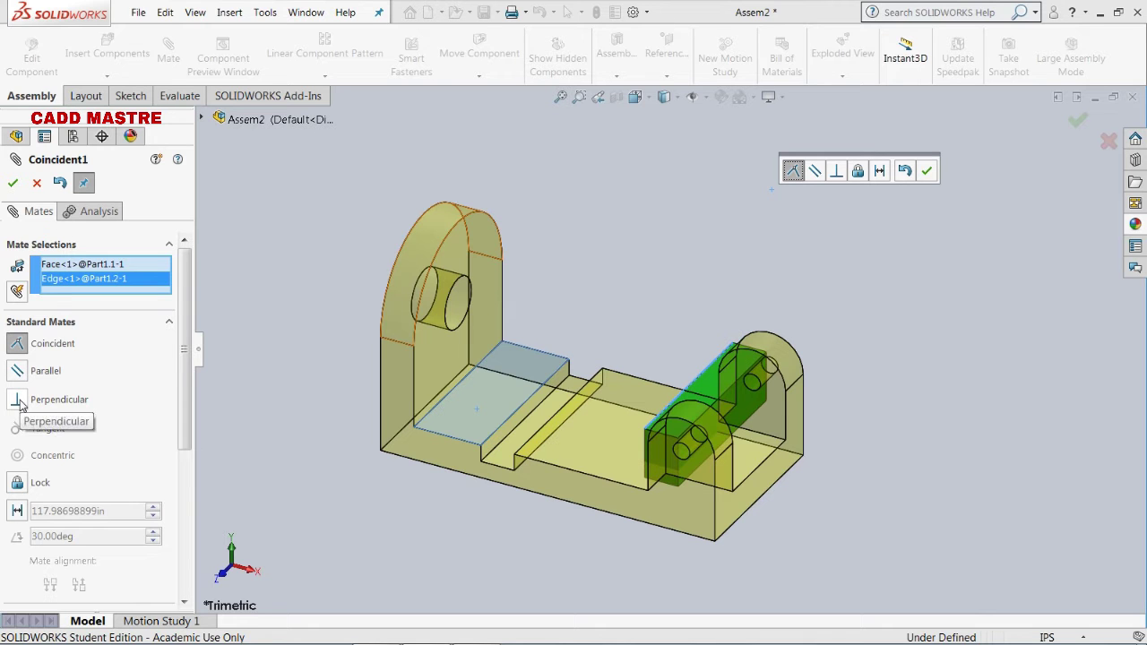
click(19, 404)
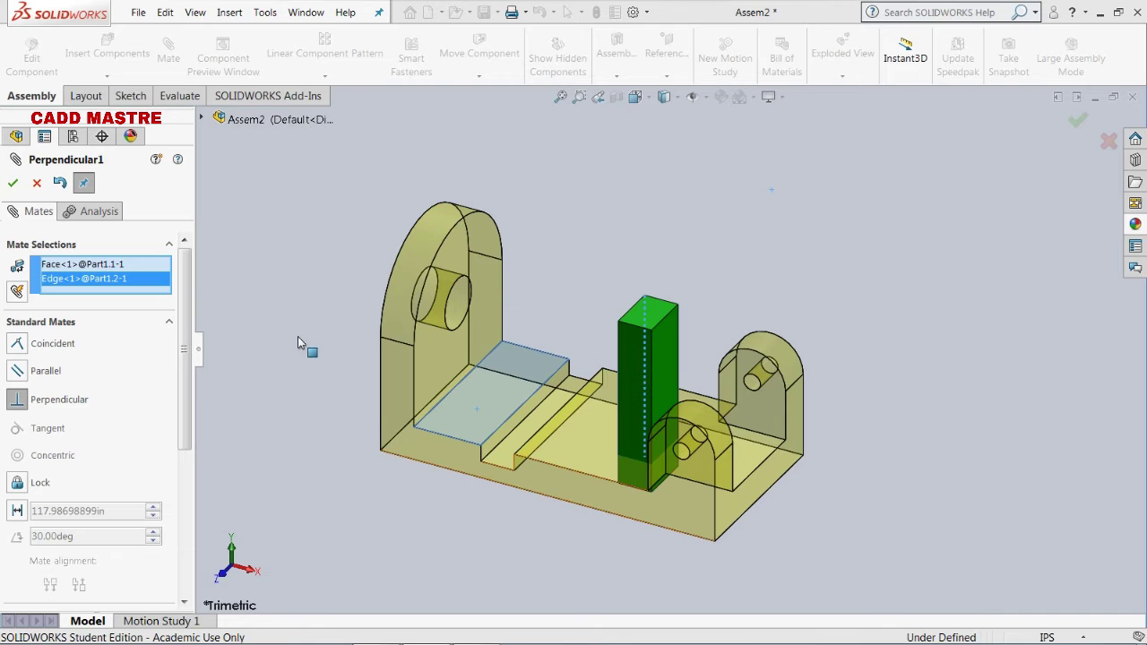
click(12, 183)
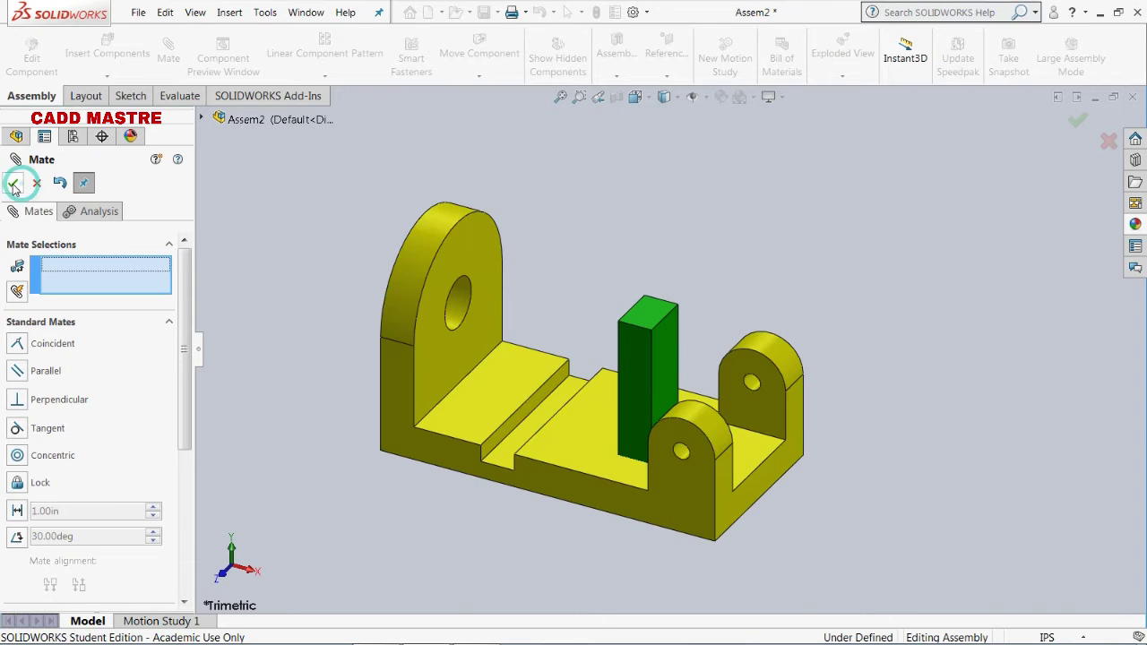
scroll(602, 432, down, 2)
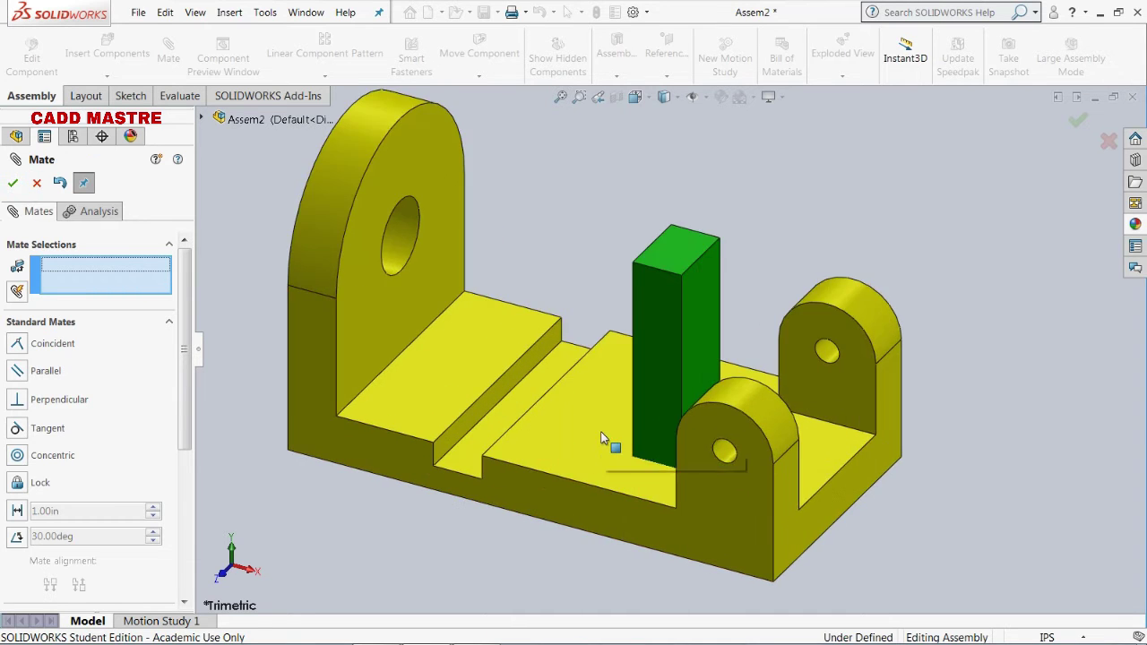
scroll(600, 431, up, 3)
scroll(829, 378, down, 1)
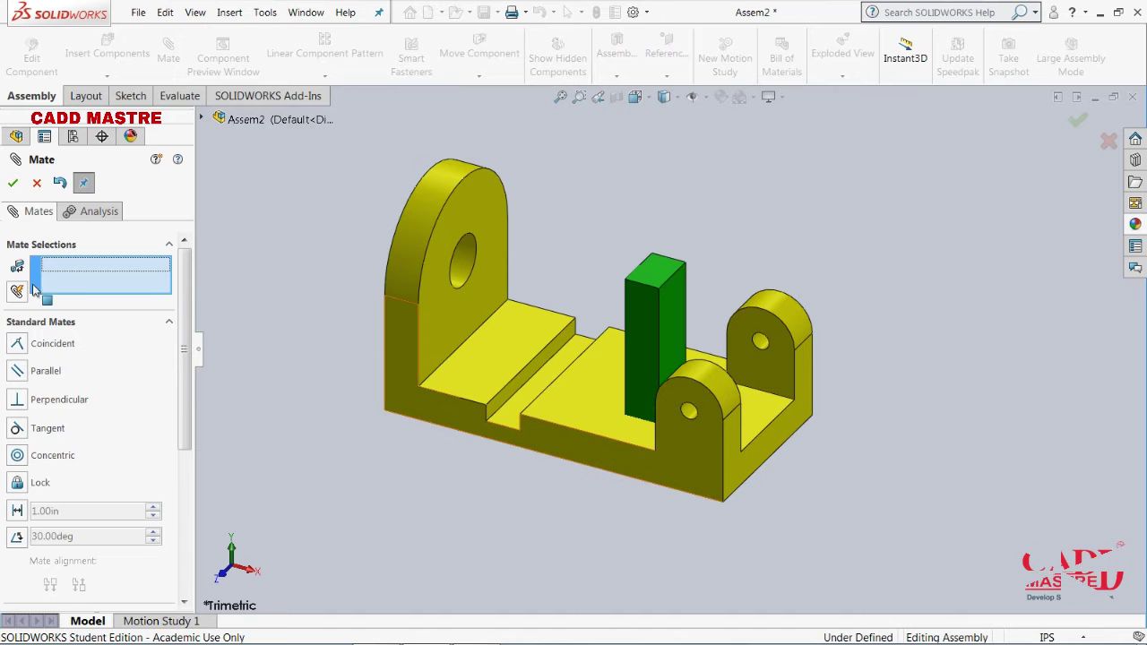
click(12, 183)
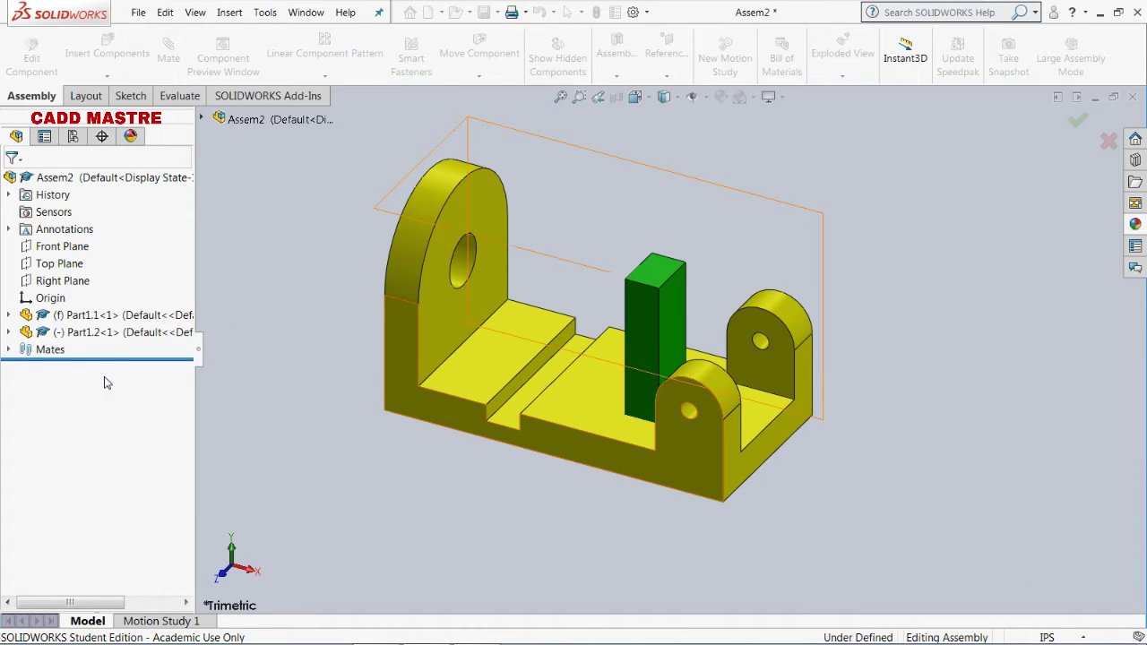
Delete the Perpendicular1 mate from the assembly.
click(8, 350)
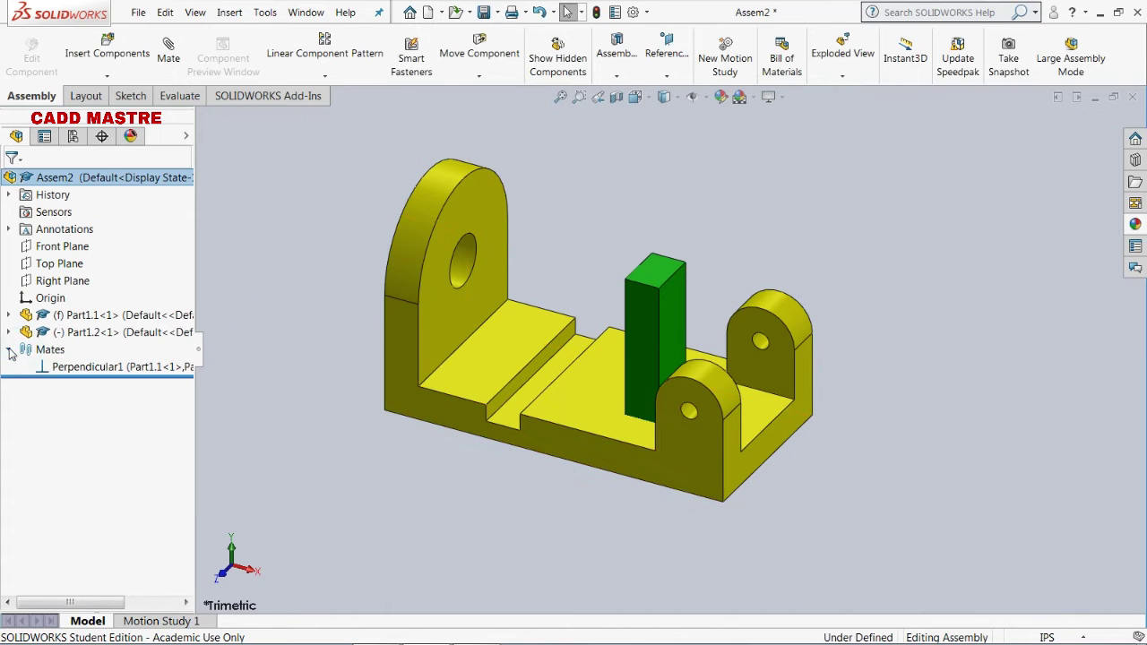
right_click(59, 369)
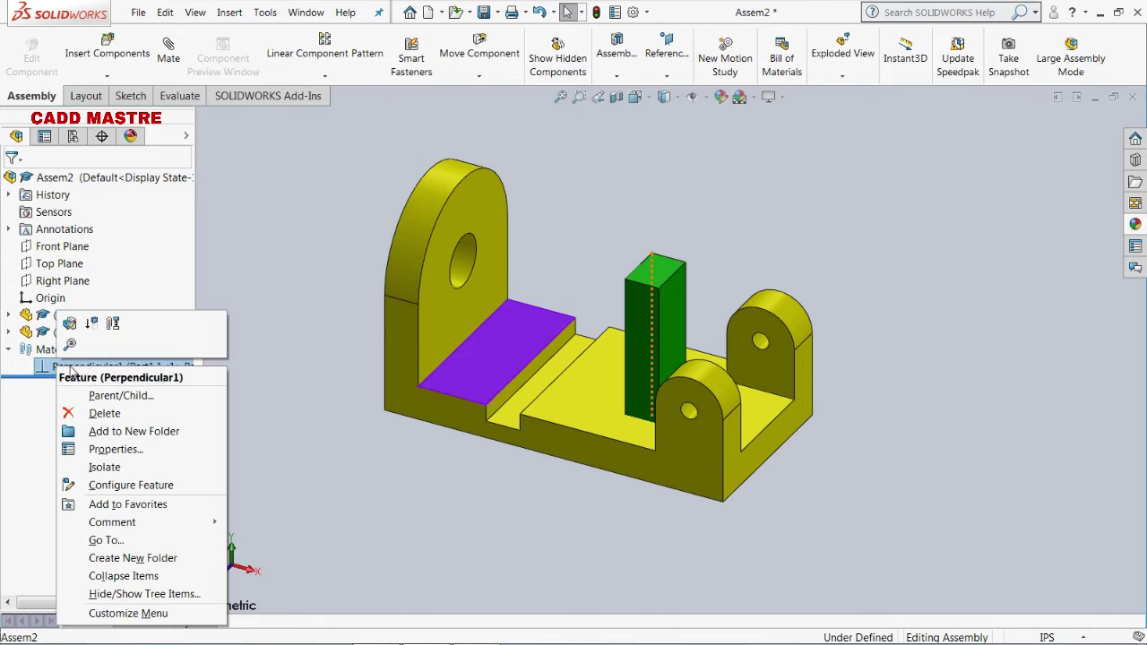
click(97, 414)
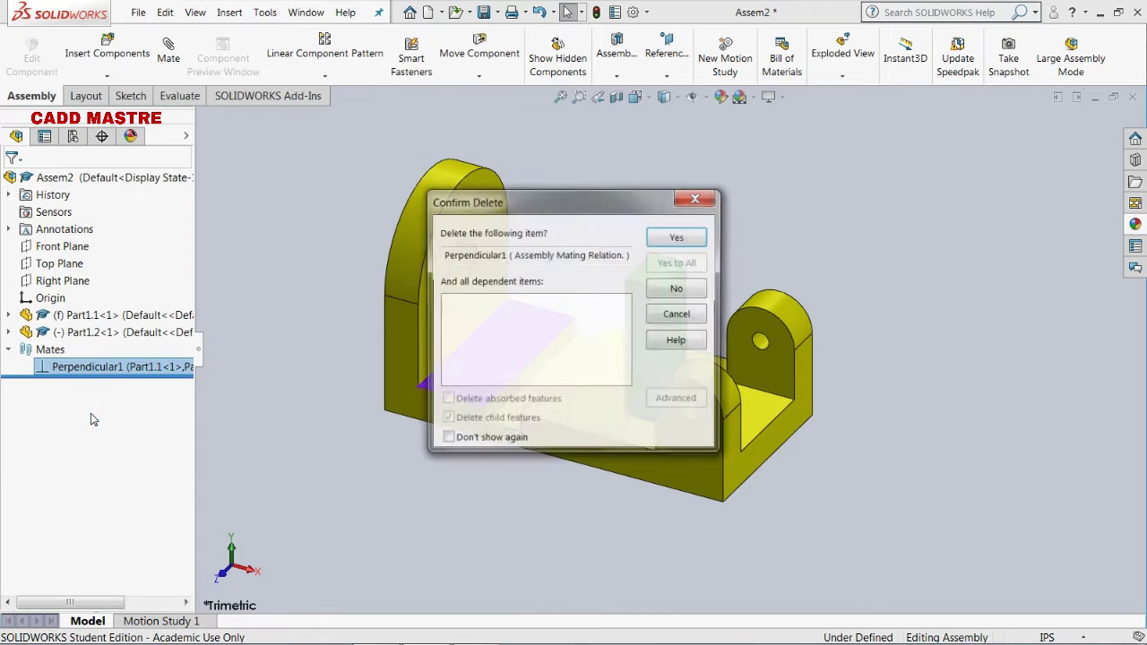
click(678, 238)
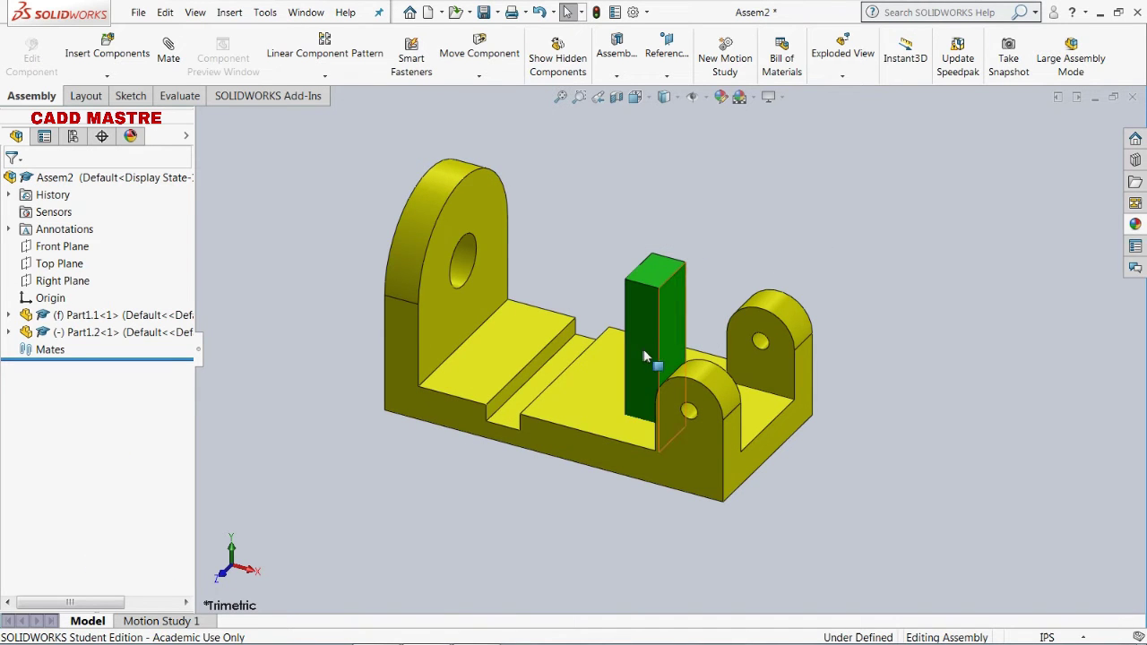
Drag the freed green block up and right above the bracket, then zoom to fit.
drag(658, 357, 793, 193)
click(703, 240)
scroll(704, 253, down, 3)
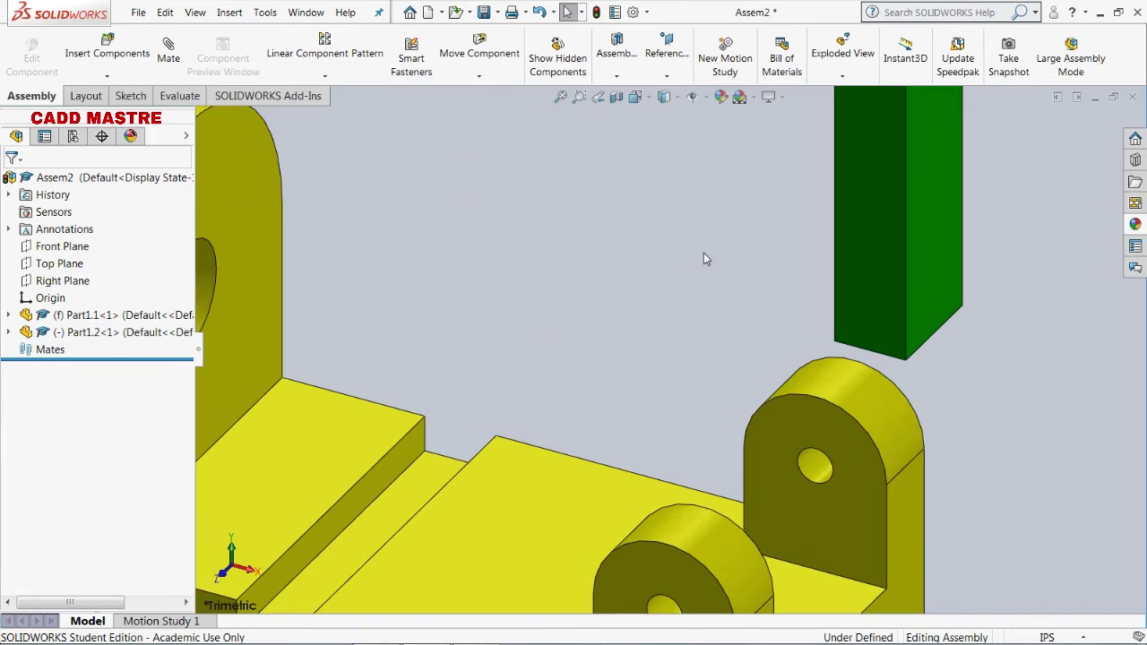
key(f)
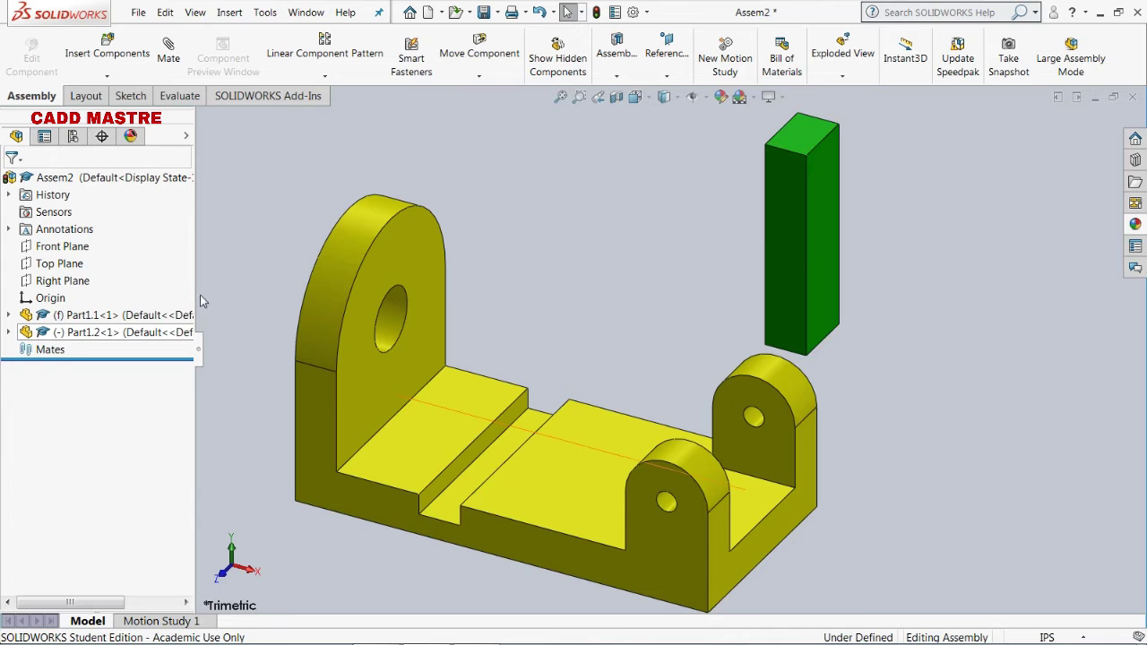
click(170, 56)
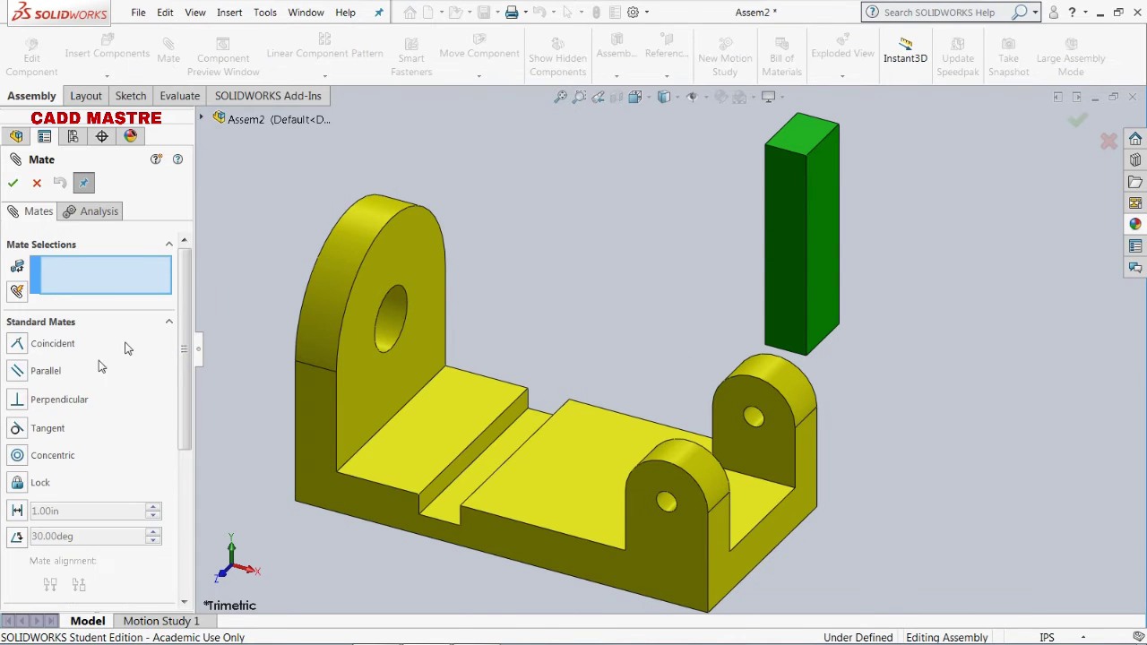
Add a Parallel mate between the bracket's slot face and a green block face.
click(17, 371)
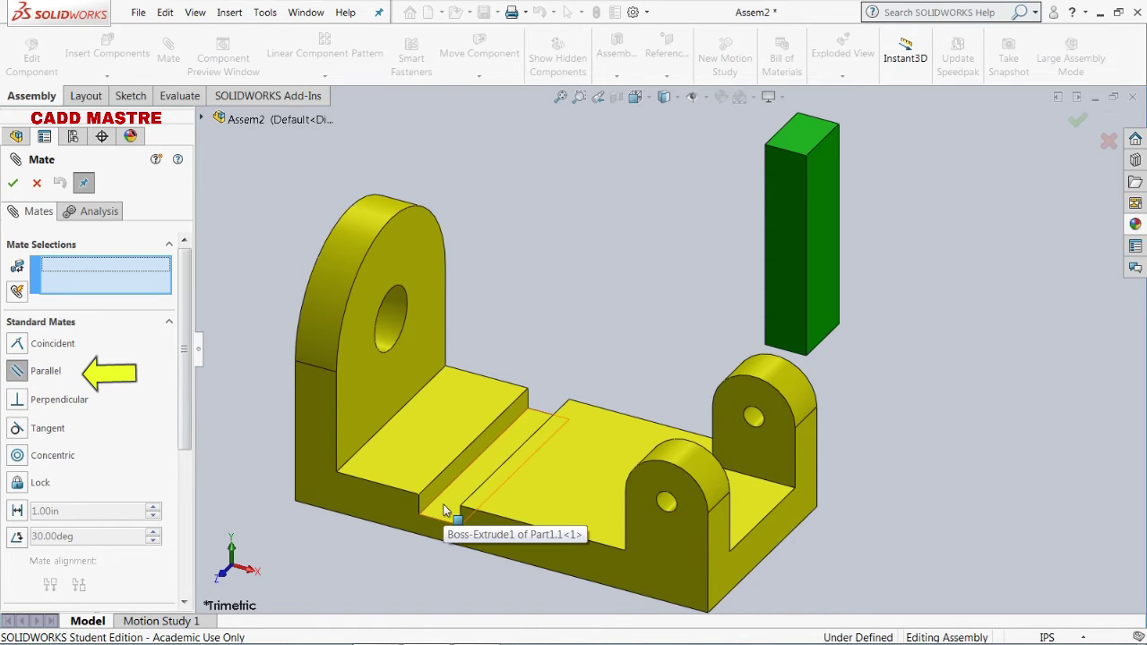
scroll(443, 510, down, 2)
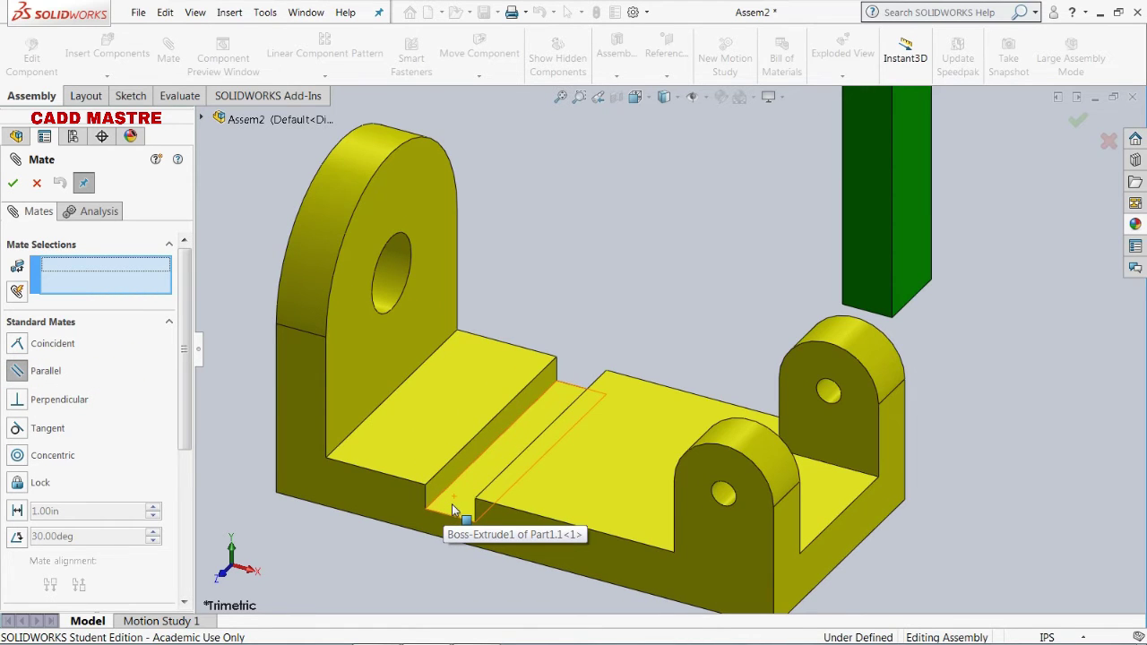
click(452, 509)
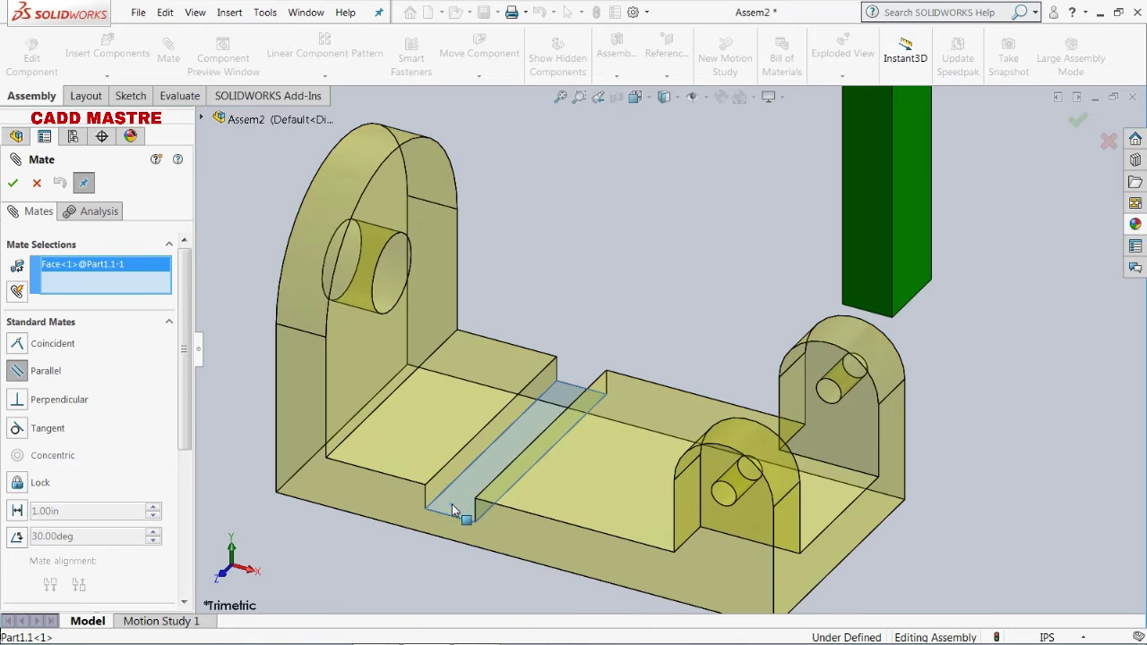
click(876, 175)
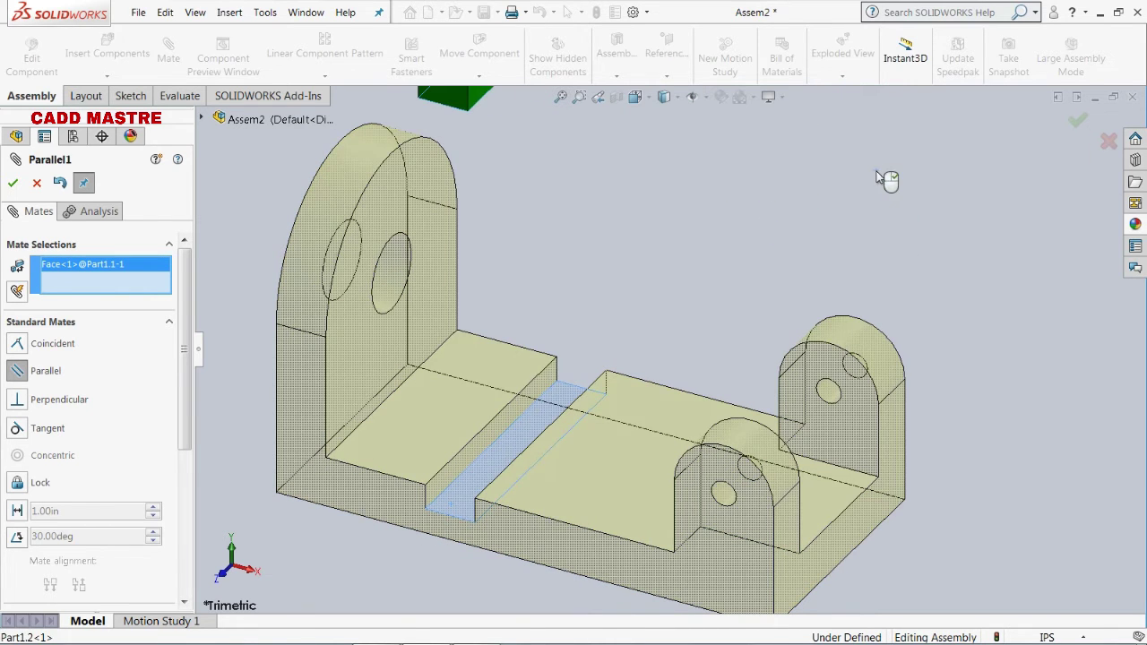
scroll(516, 380, up, 5)
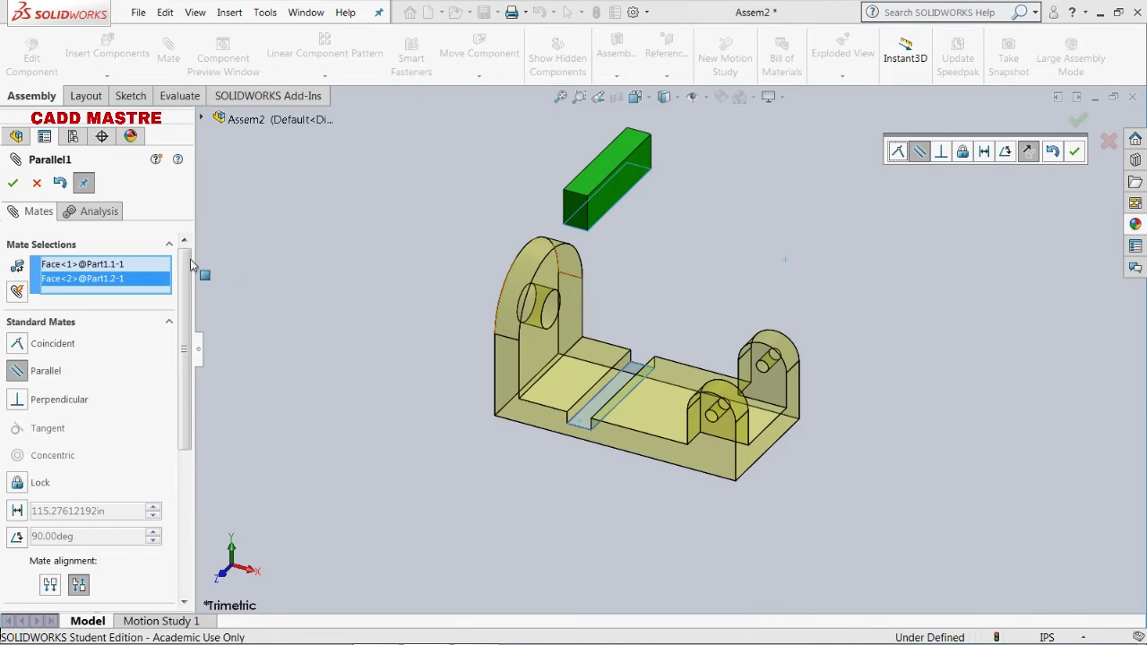
click(14, 186)
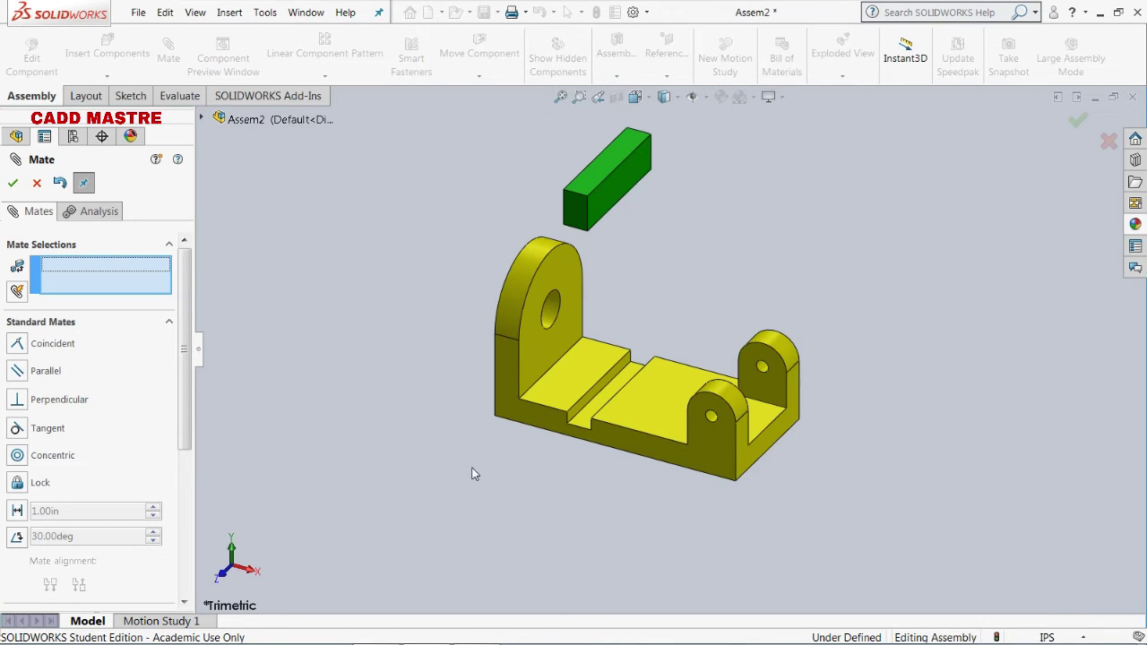
Add a Coincident mate between the base's front face and the green block's end face.
click(14, 346)
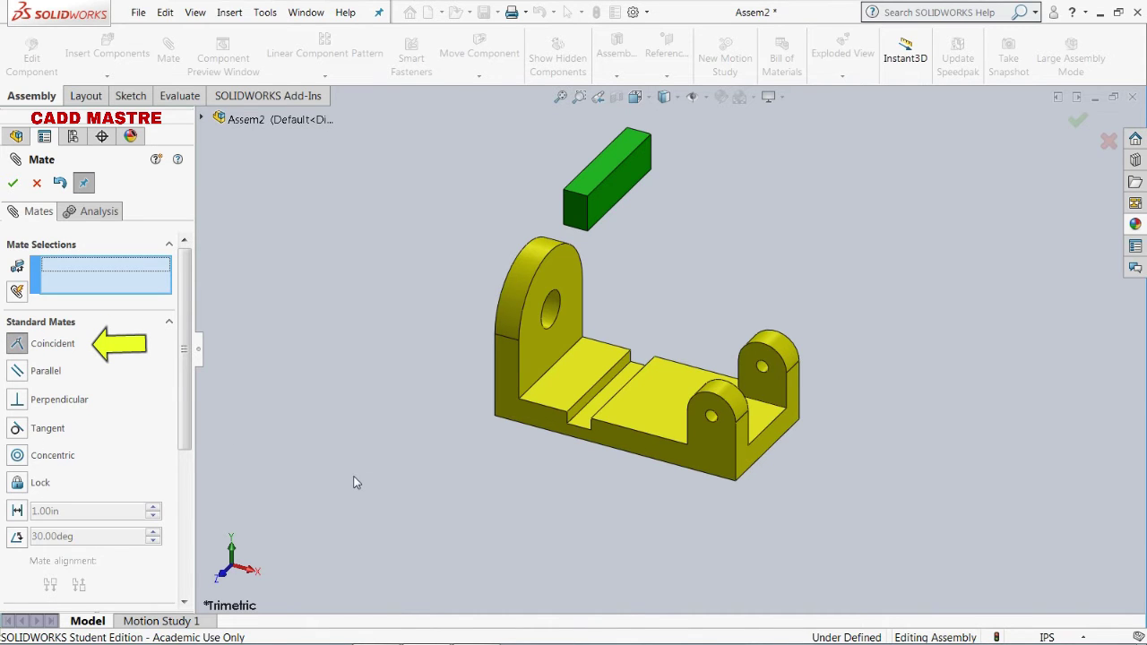
click(541, 416)
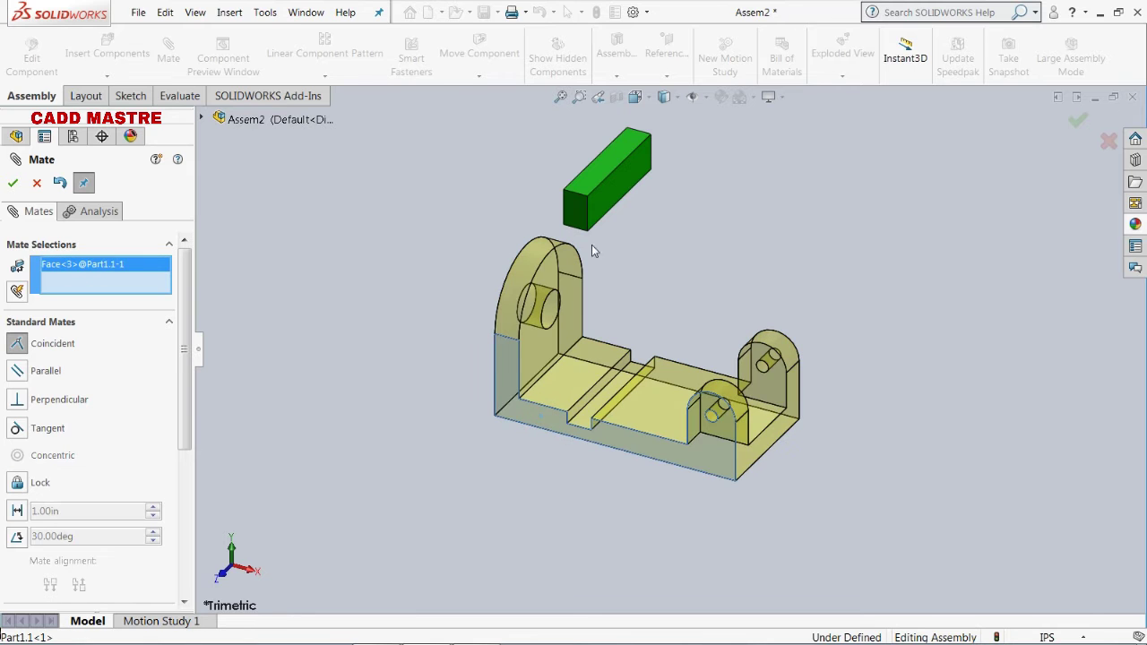
click(578, 218)
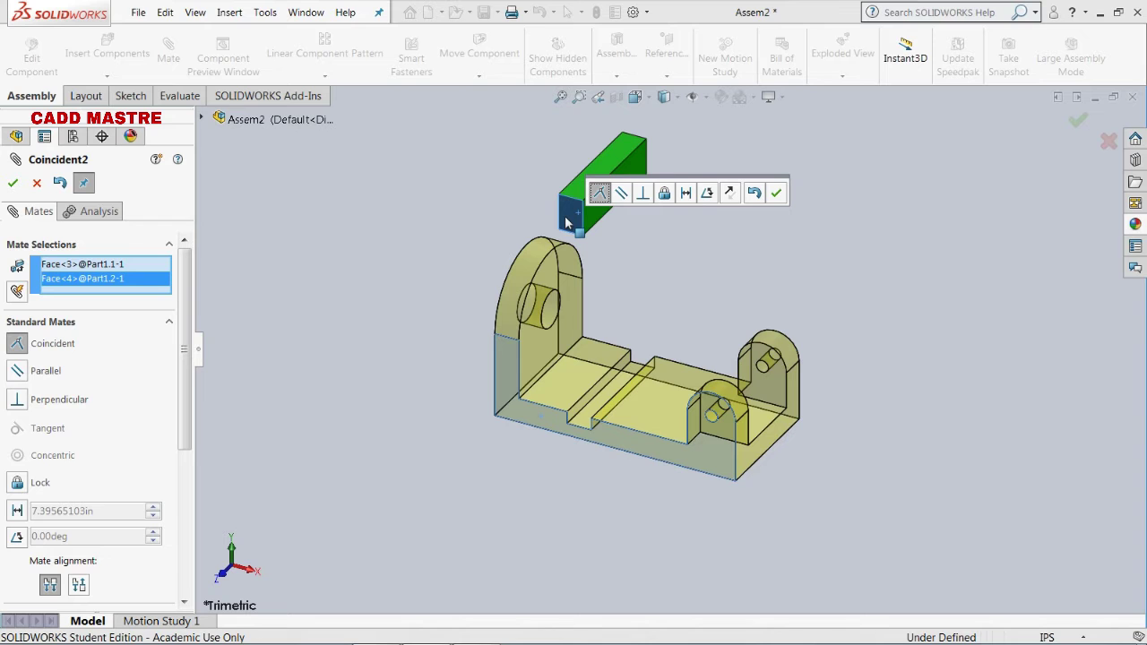
click(11, 184)
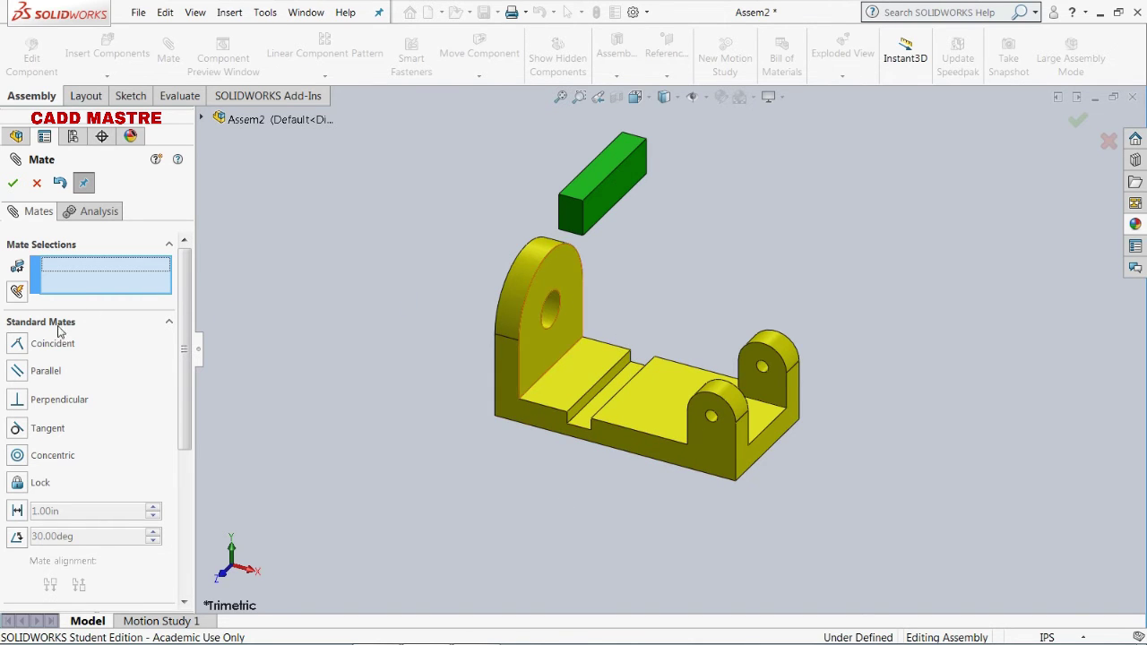
Add a Coincident mate seating a green block face on the bracket's slot face.
click(18, 344)
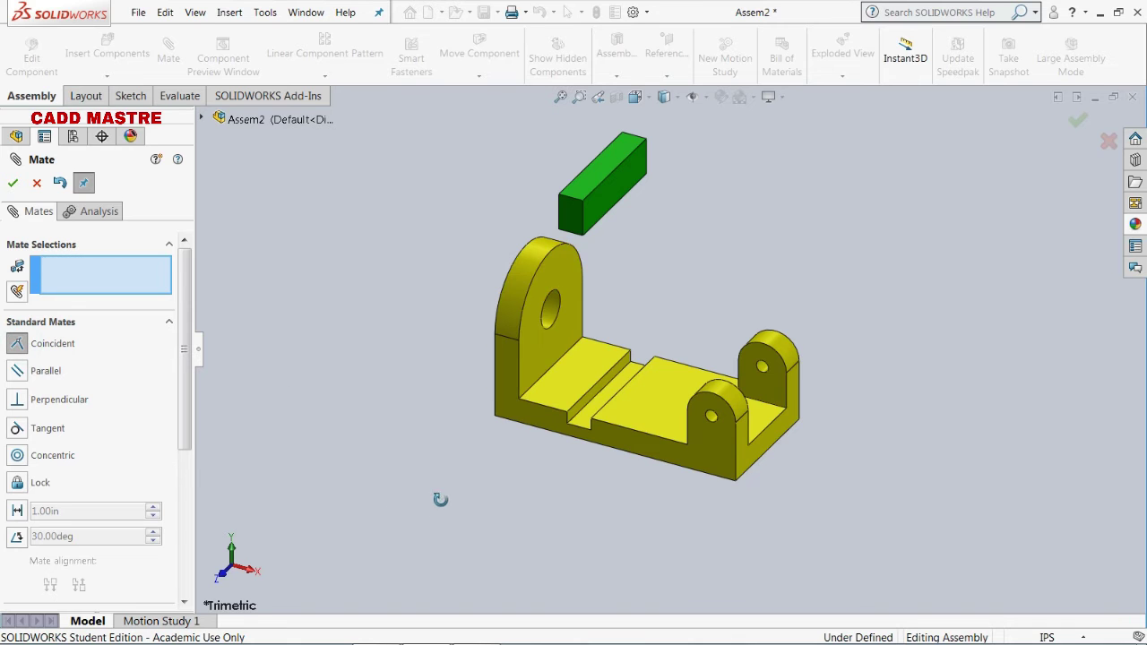
middle_drag(440, 499, 572, 282)
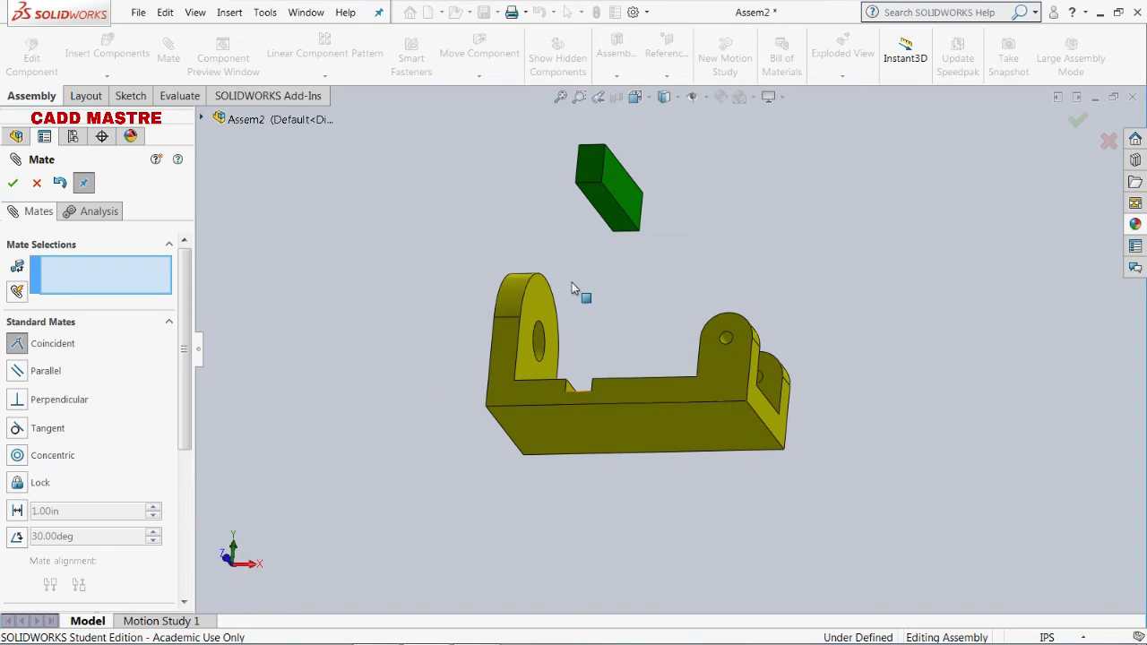
click(611, 211)
middle_drag(611, 230, 507, 535)
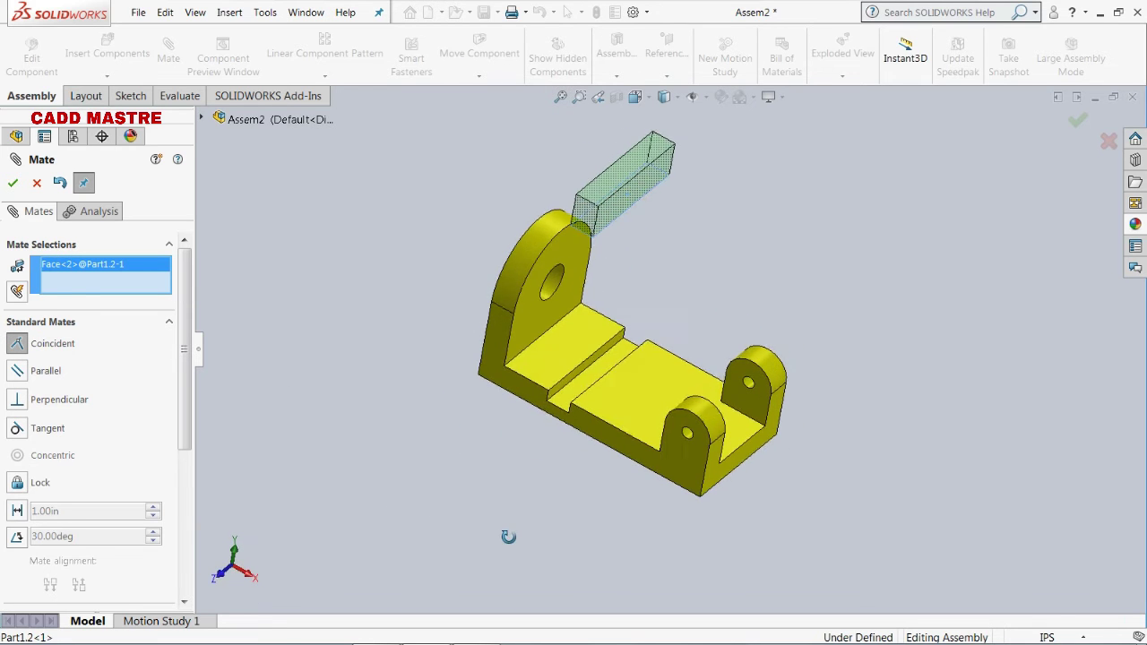
click(559, 400)
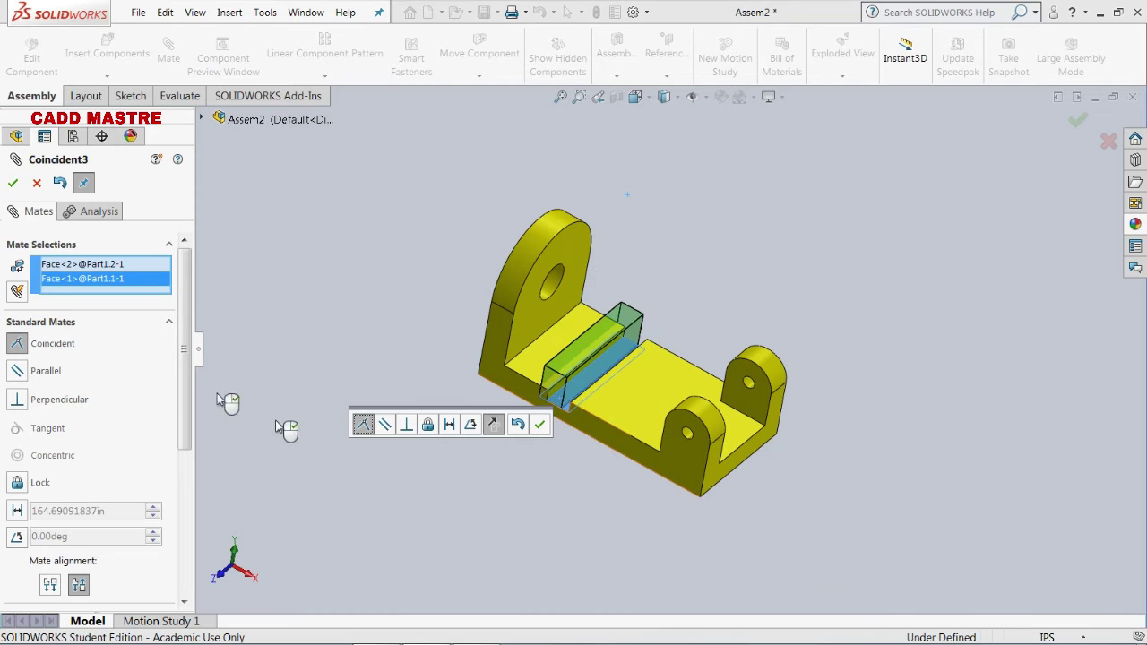
click(13, 184)
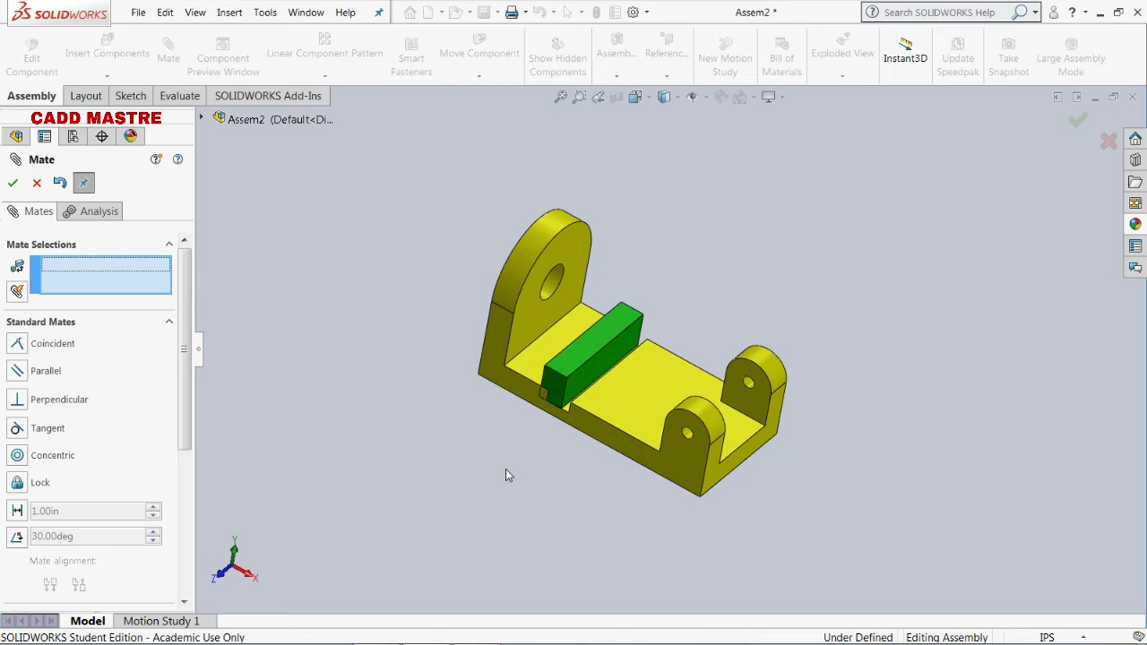
Add a Coincident mate aligning the block's end with a bracket face.
mouse_move(506, 475)
middle_down()
mouse_move(492, 463)
mouse_move(530, 463)
mouse_move(496, 434)
mouse_move(494, 473)
mouse_move(516, 475)
middle_up()
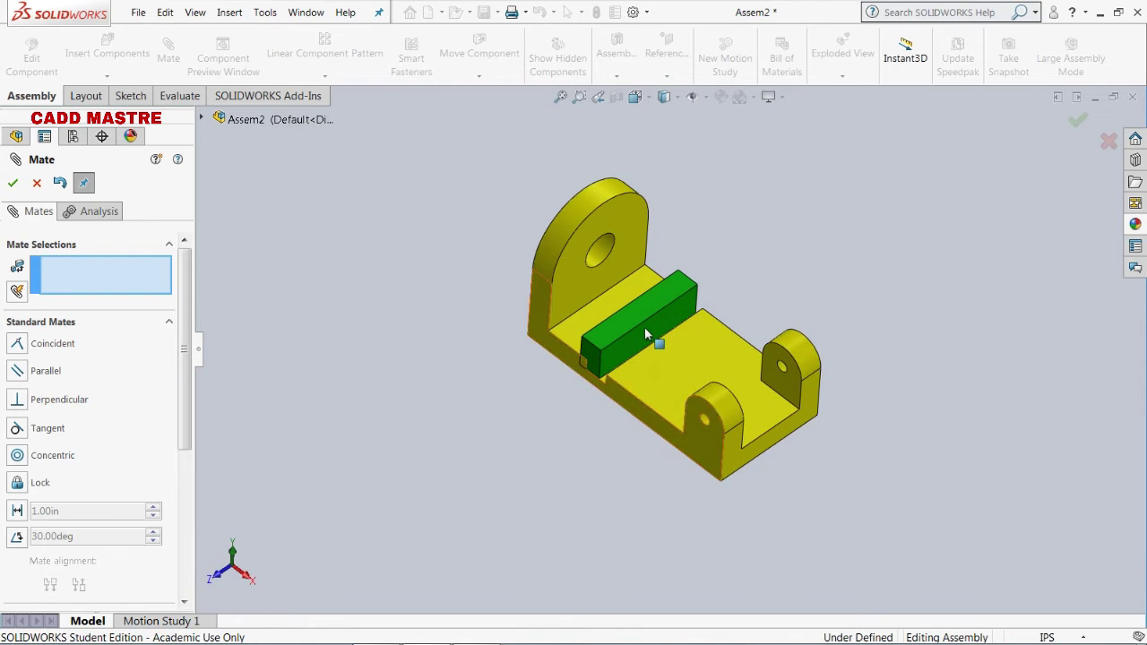
mouse_move(645, 334)
mouse_down()
mouse_move(706, 320)
mouse_move(633, 333)
mouse_move(658, 370)
mouse_move(632, 328)
mouse_move(679, 388)
mouse_move(606, 332)
mouse_move(640, 379)
mouse_move(629, 351)
mouse_up()
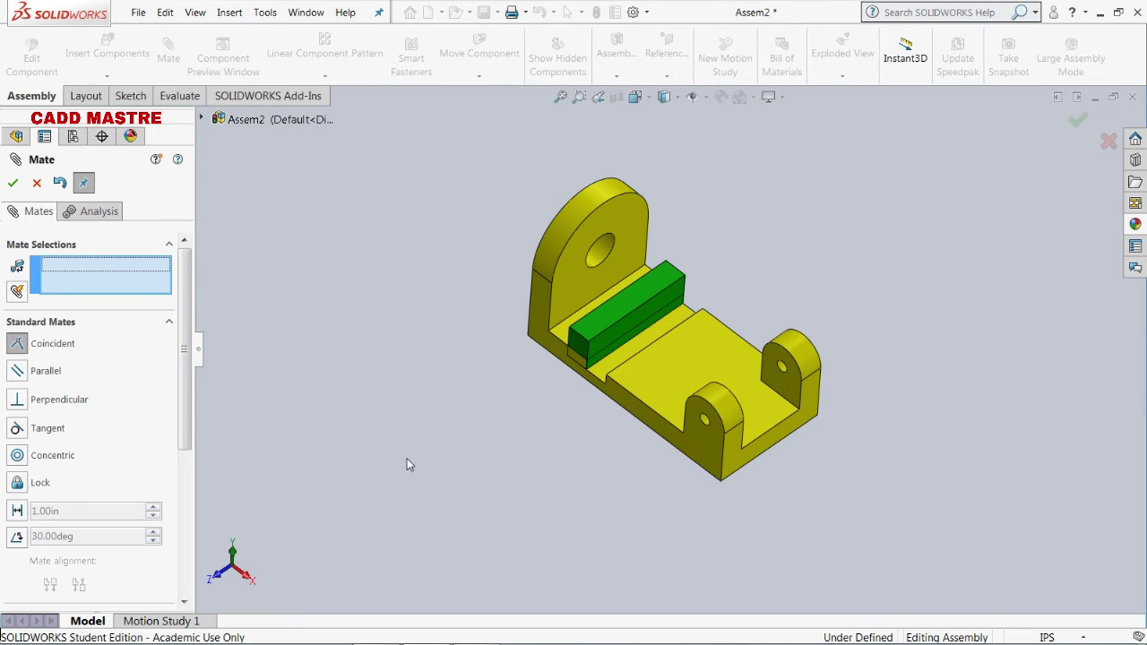
click(619, 340)
middle_drag(555, 441, 448, 355)
middle_drag(726, 494, 529, 516)
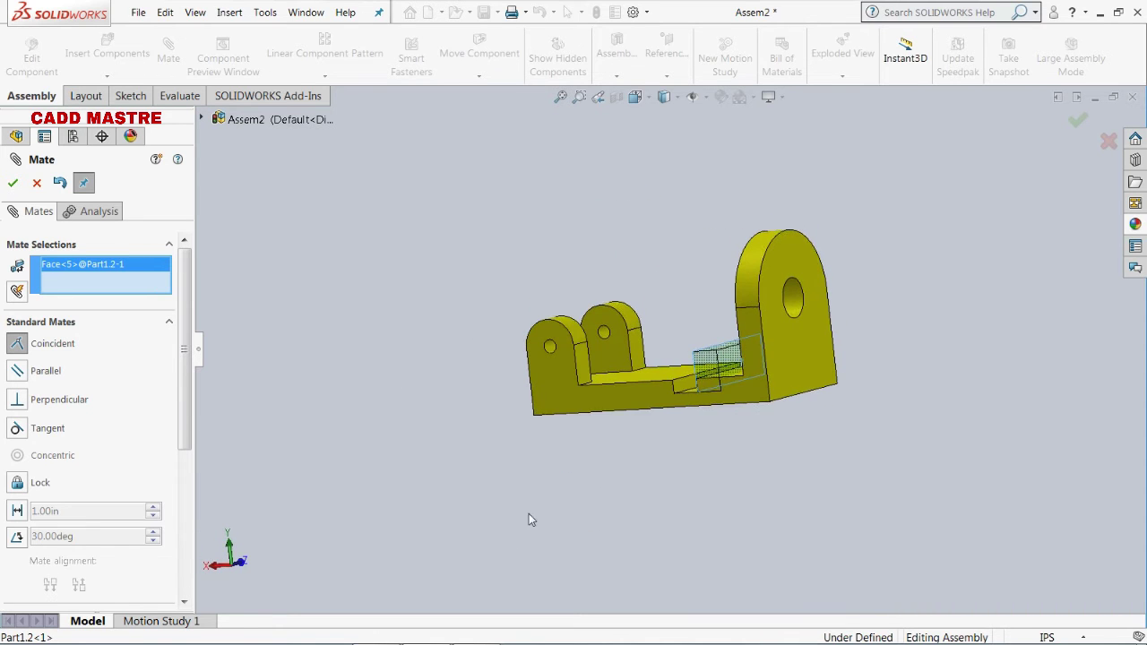
click(680, 391)
click(680, 392)
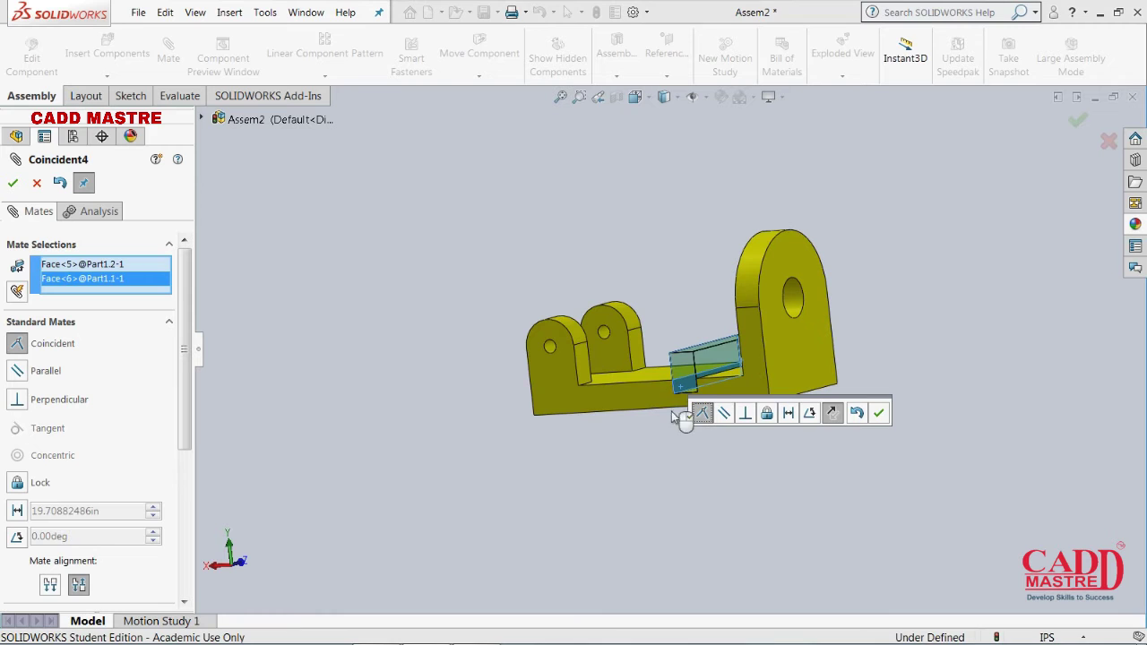
click(13, 183)
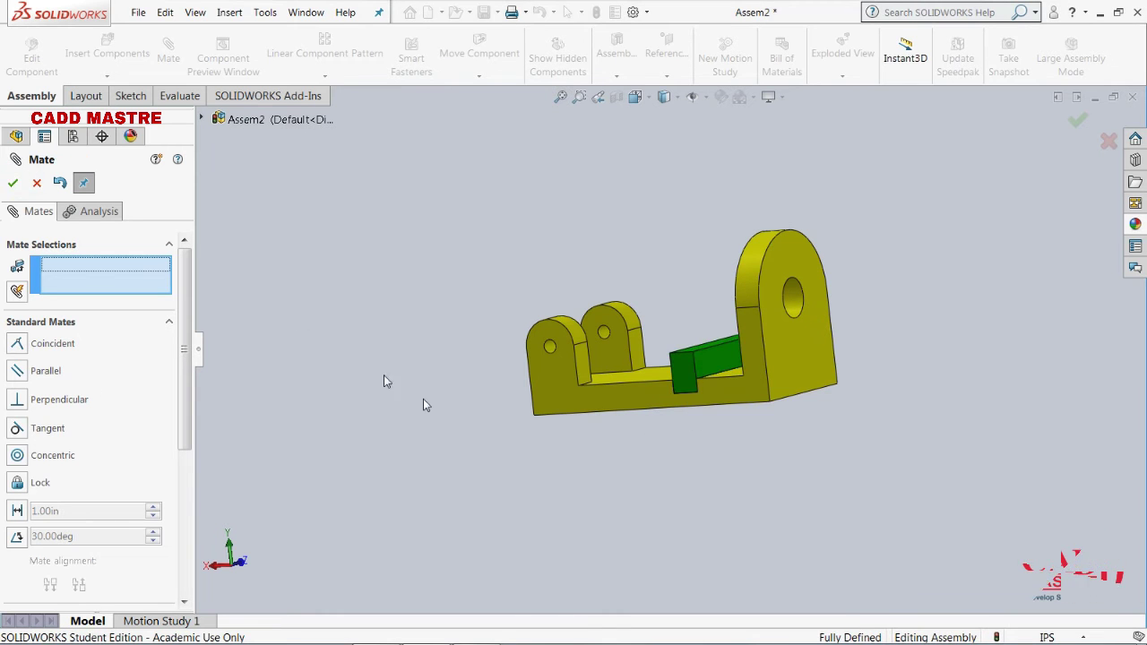
Test that the green block can no longer move, then close the Mate panel.
middle_drag(427, 405, 663, 428)
middle_drag(793, 456, 744, 490)
key(ctrl+7)
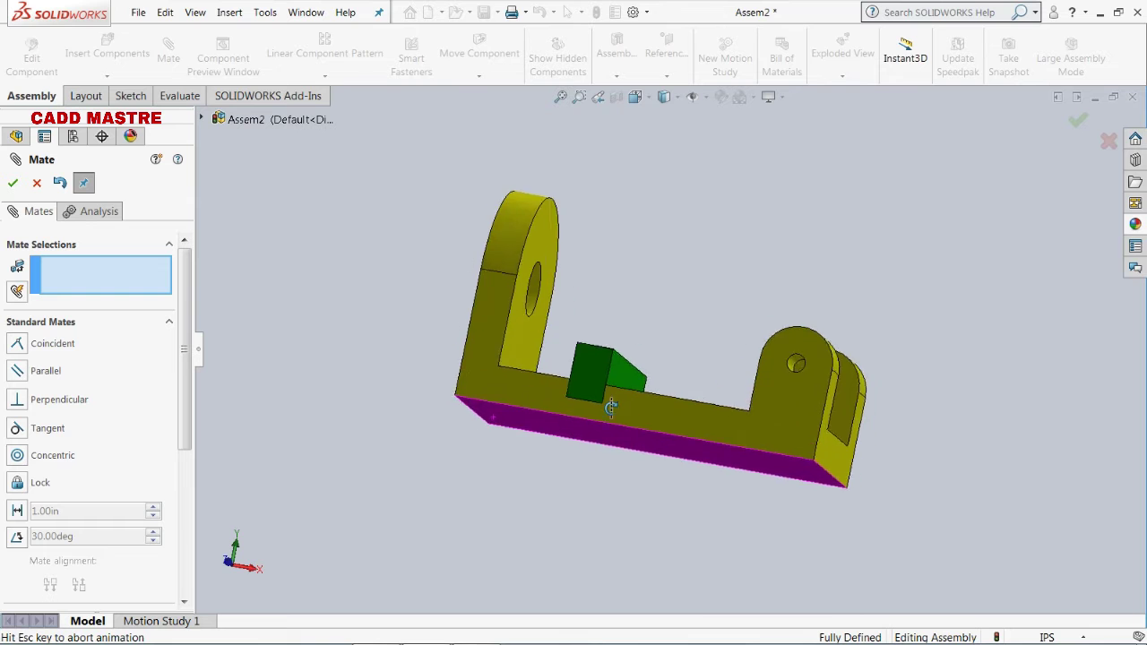
scroll(587, 436, down, 5)
scroll(583, 432, up, 6)
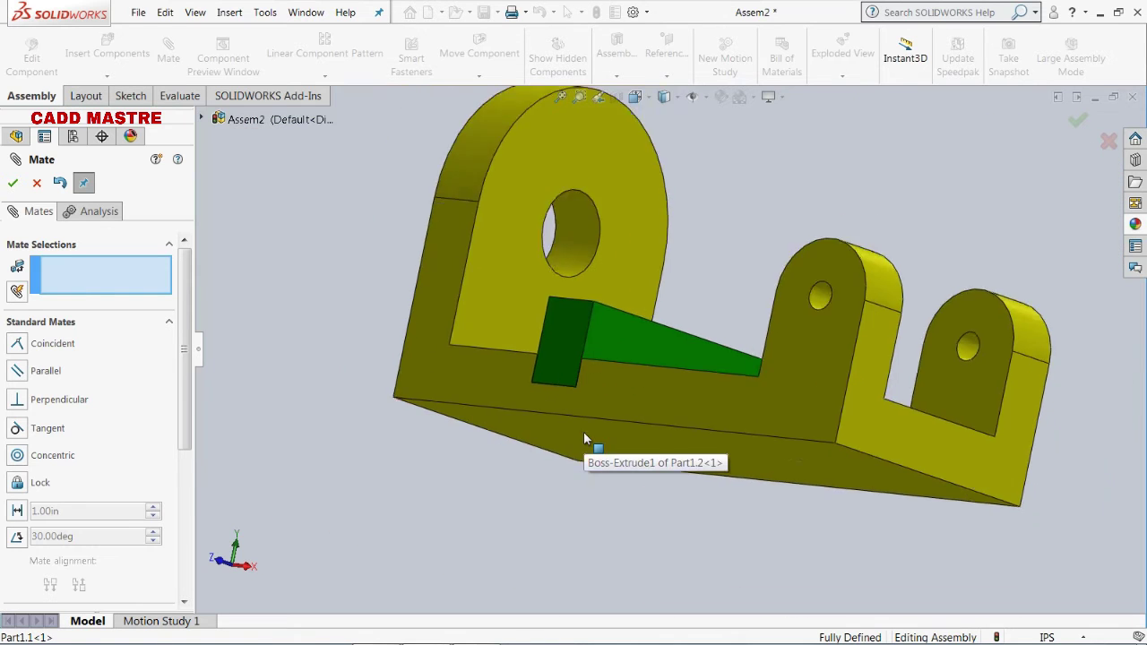
middle_drag(583, 432, 649, 387)
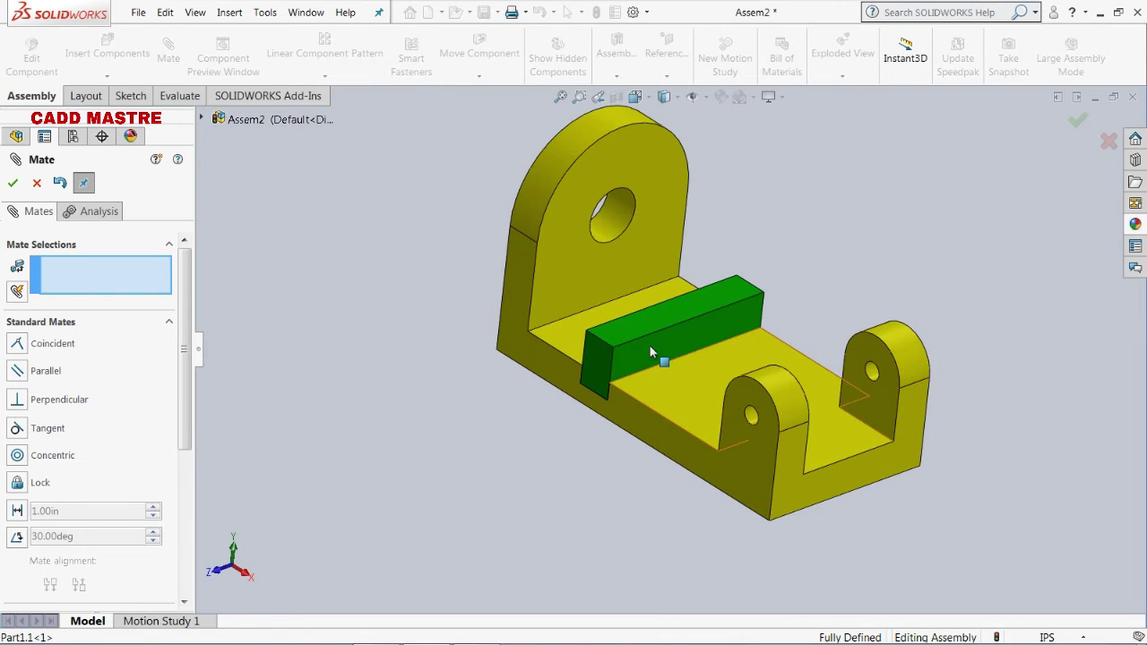
drag(694, 329, 652, 342)
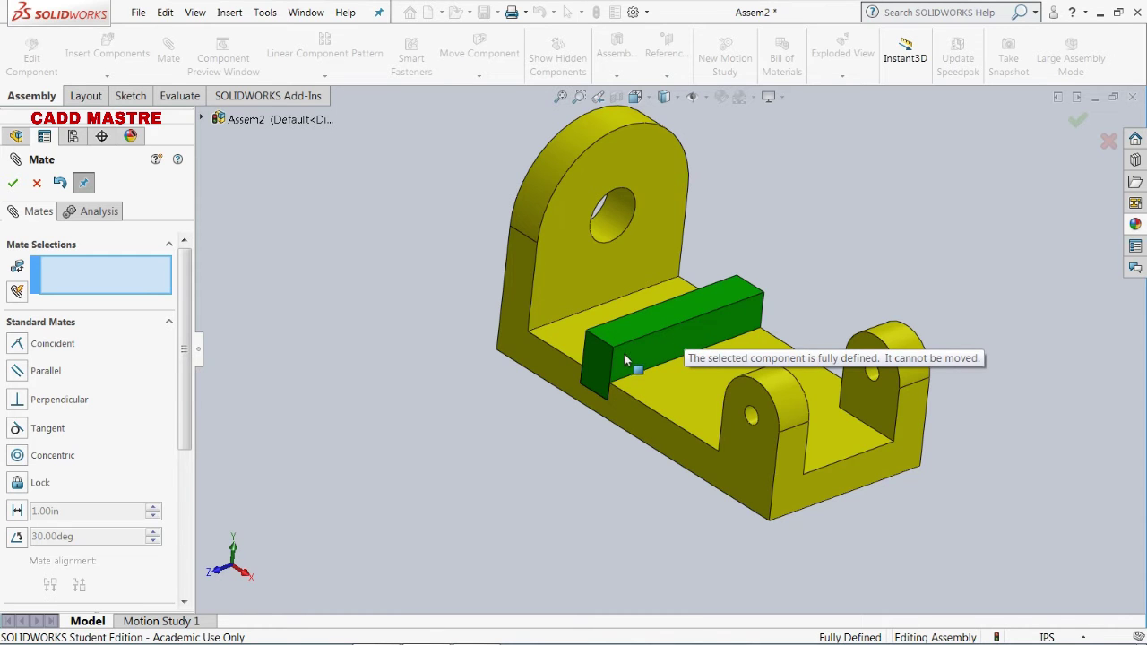
scroll(668, 341, down, 2)
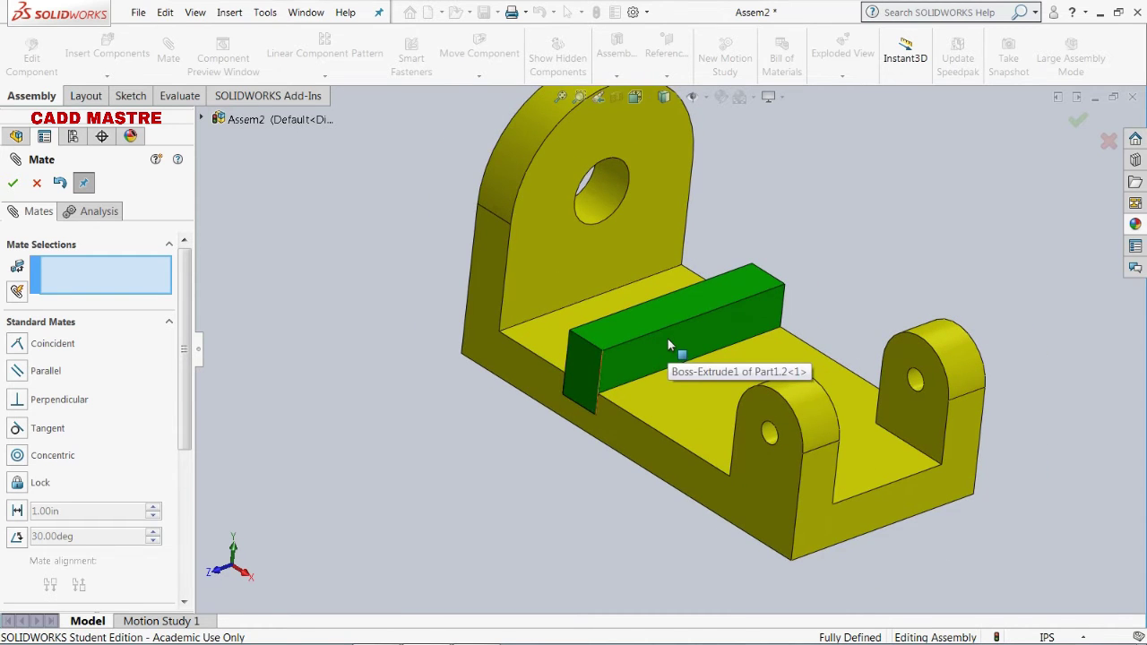
mouse_move(672, 346)
mouse_down()
mouse_move(632, 354)
mouse_move(668, 353)
mouse_up()
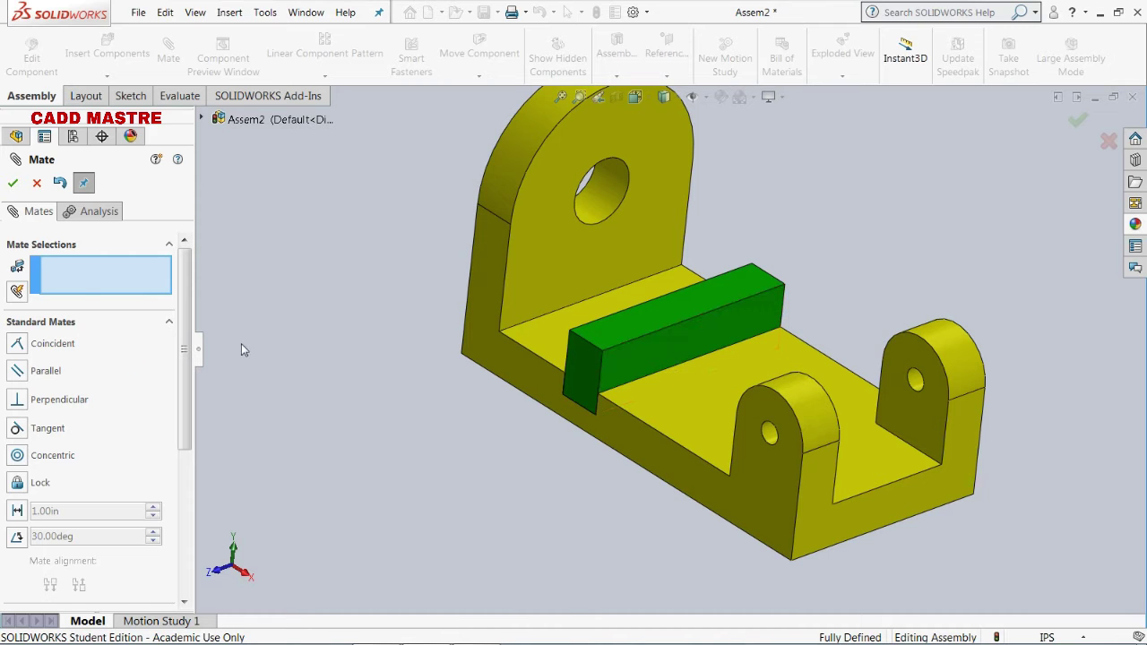
click(12, 184)
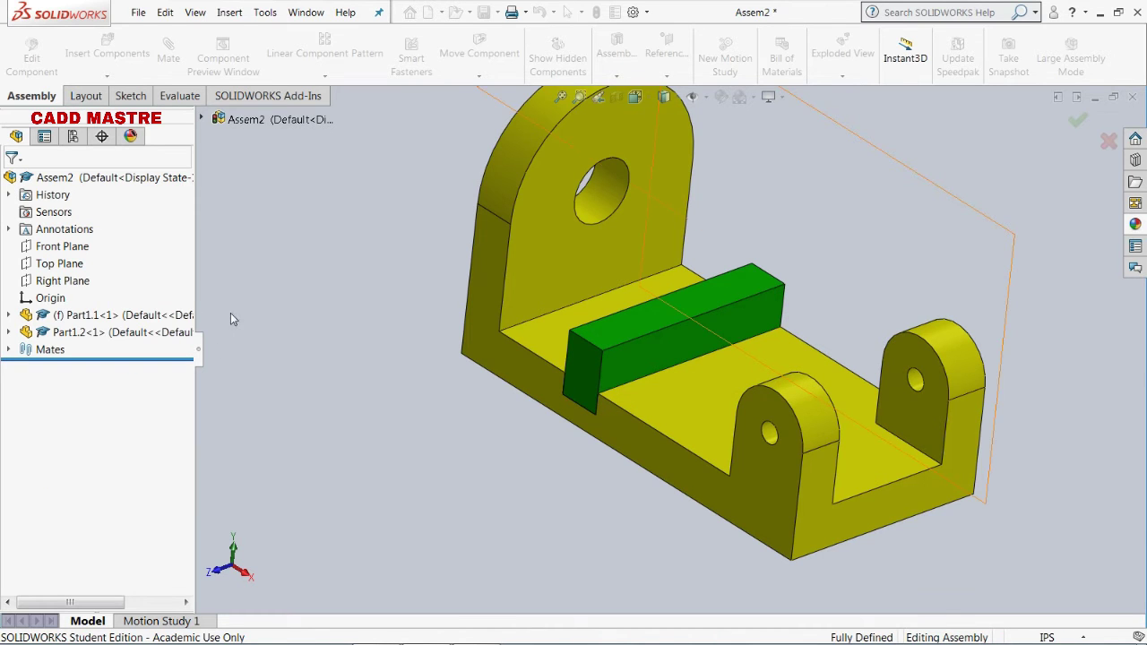
Check that the green block stays locked in place on the bracket.
scroll(322, 359, down, 1)
scroll(363, 379, up, 3)
scroll(690, 387, up, 2)
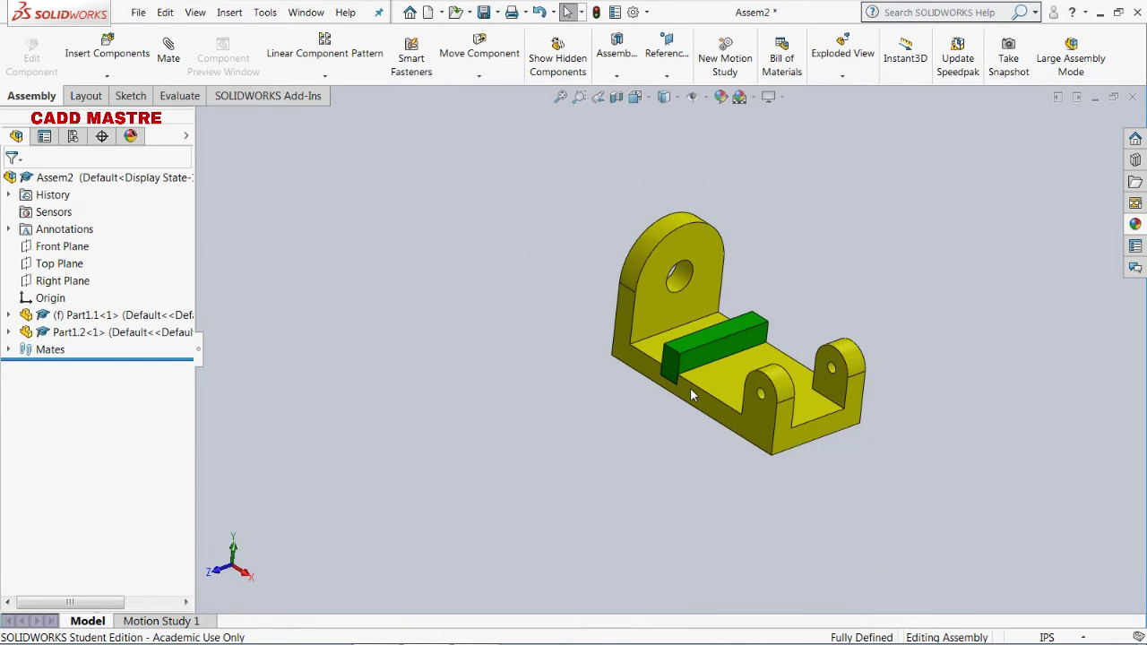
scroll(726, 380, down, 2)
scroll(726, 381, up, 1)
scroll(957, 287, down, 1)
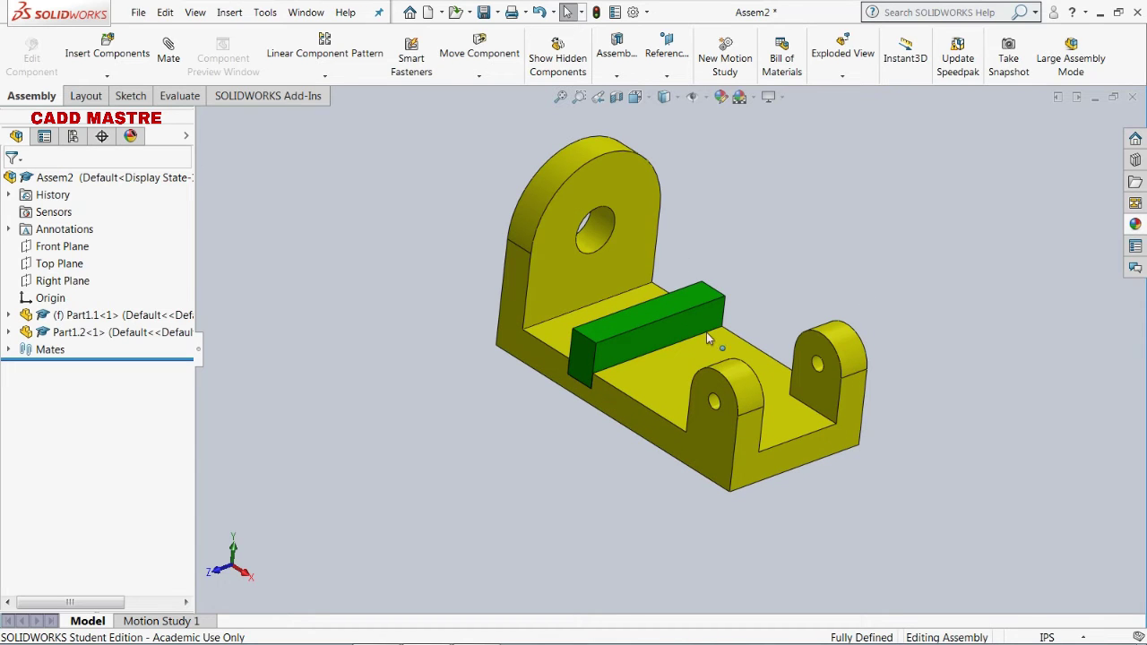
drag(681, 344, 668, 336)
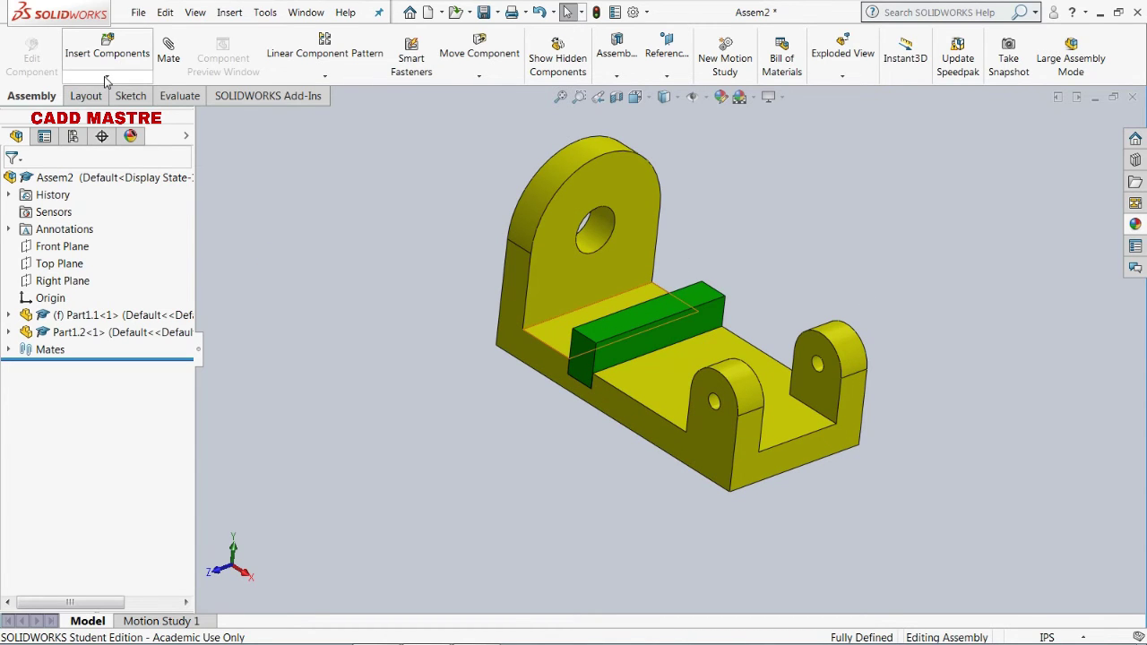
Insert the brown lever Part1.4, placing it to the right of the bracket.
click(104, 79)
click(110, 94)
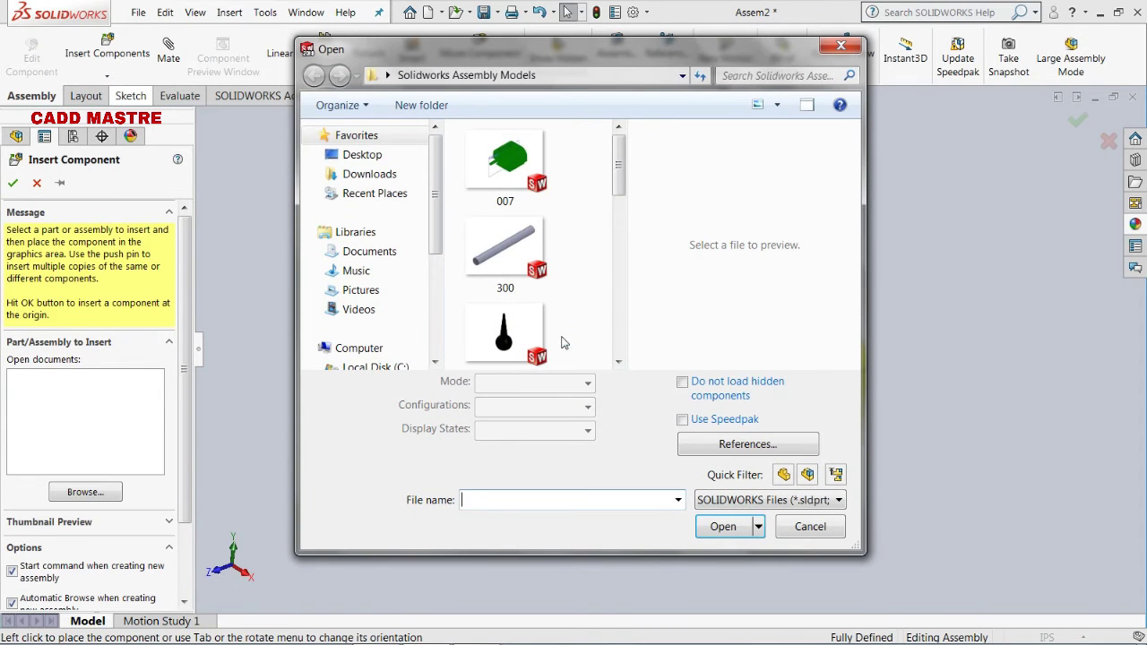
drag(619, 170, 617, 312)
click(513, 276)
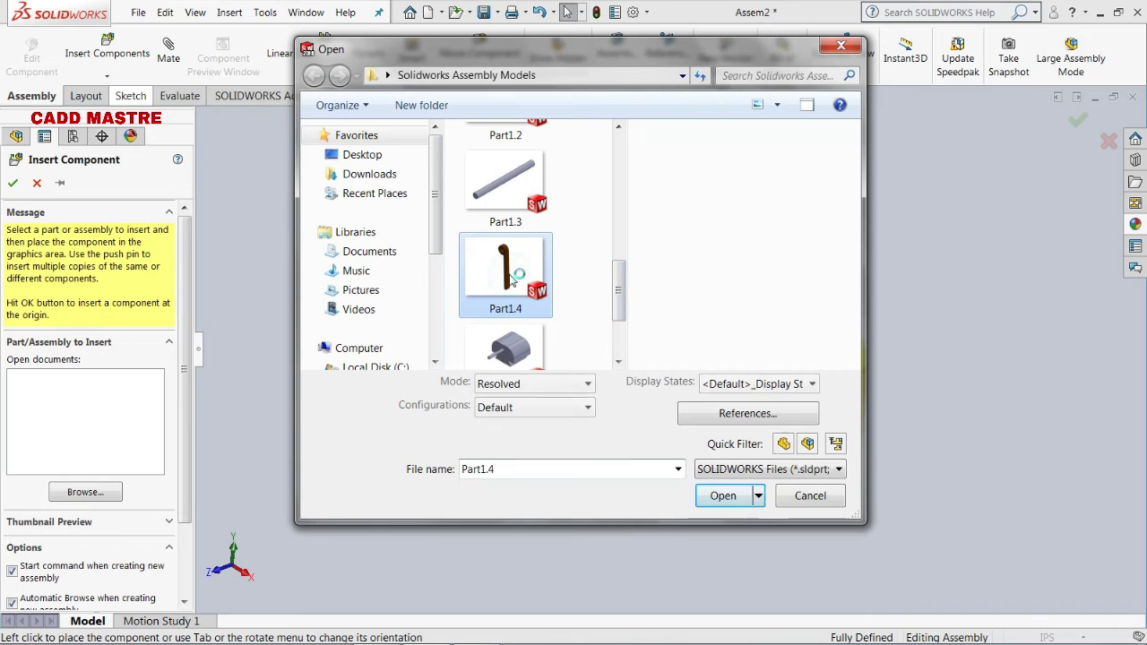
click(721, 499)
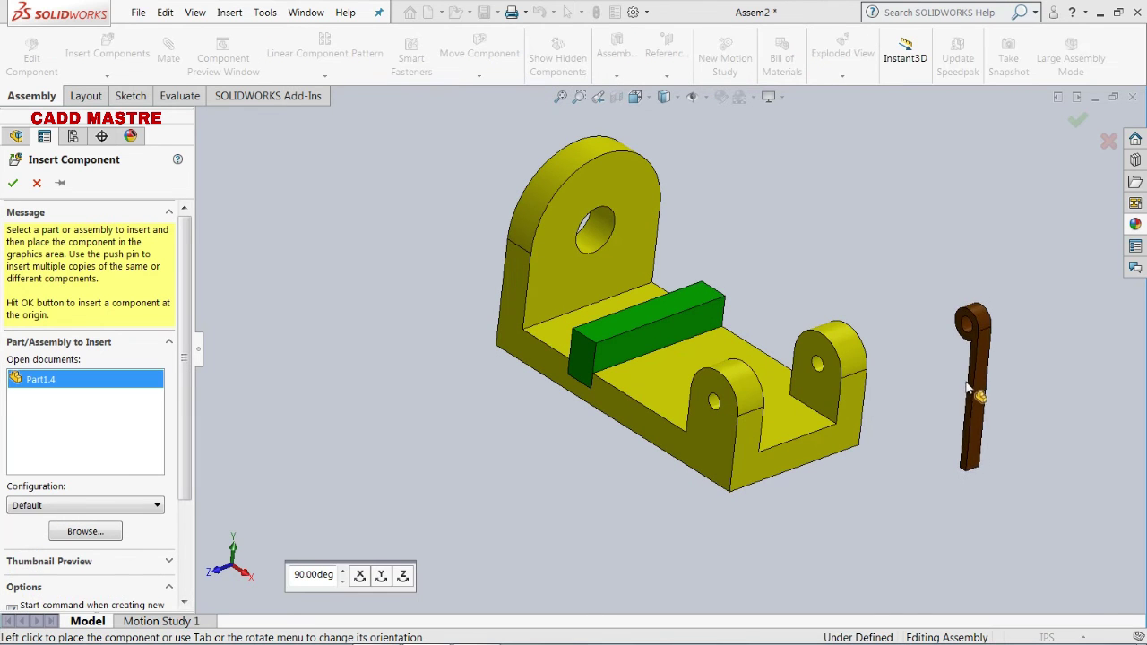
click(999, 391)
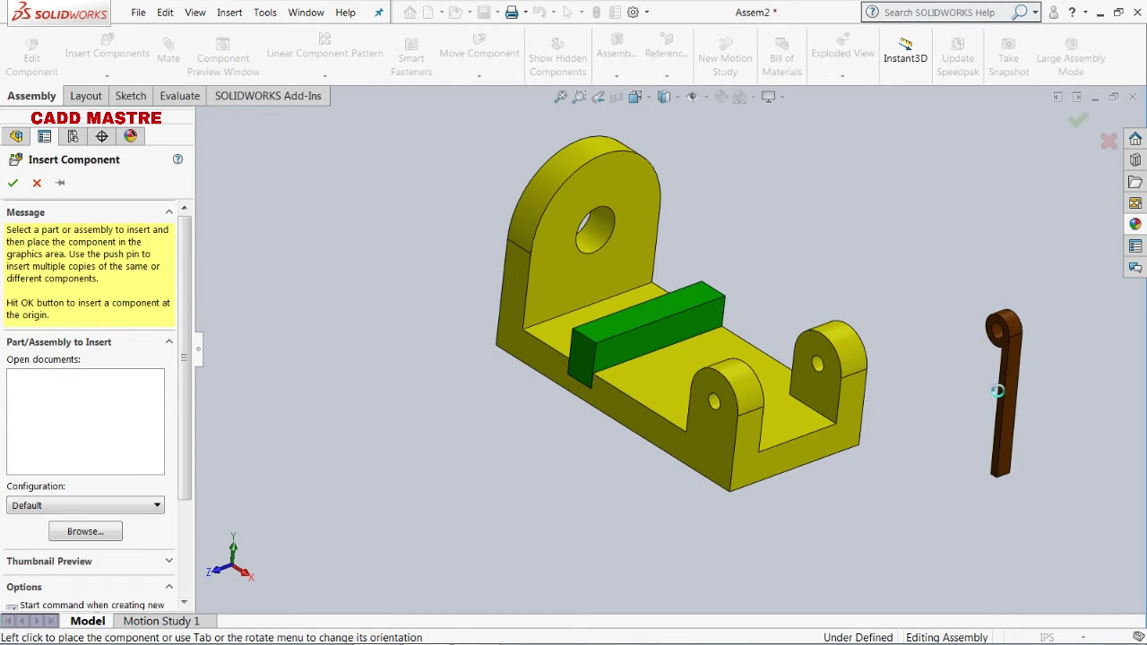
scroll(990, 392, down, 3)
scroll(990, 392, up, 3)
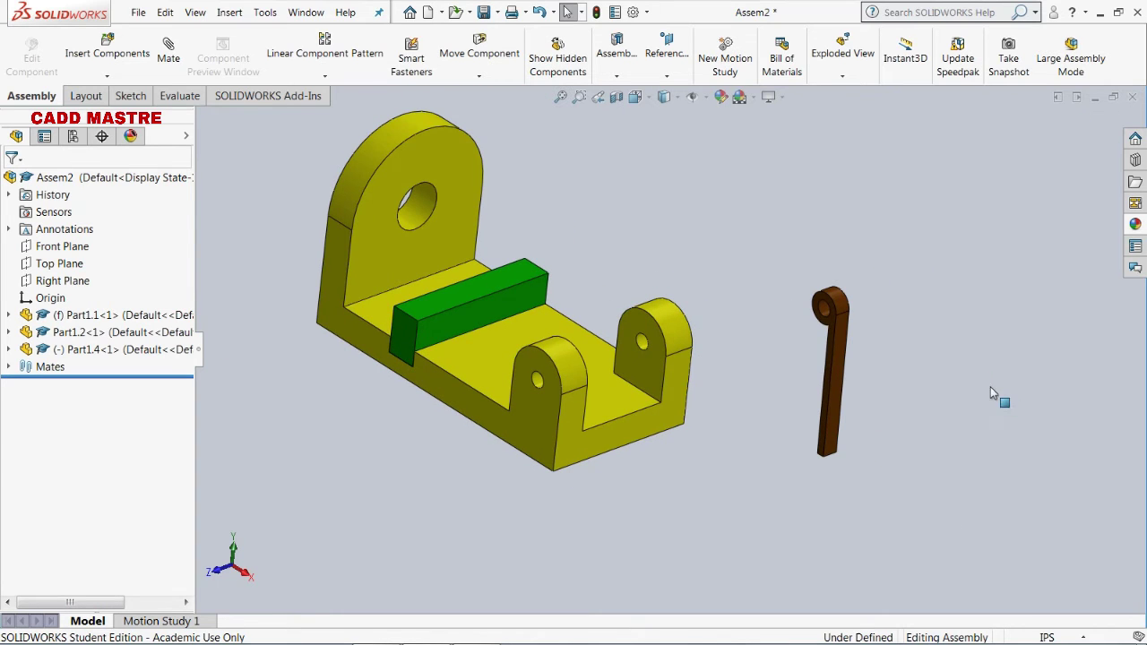
scroll(986, 391, up, 2)
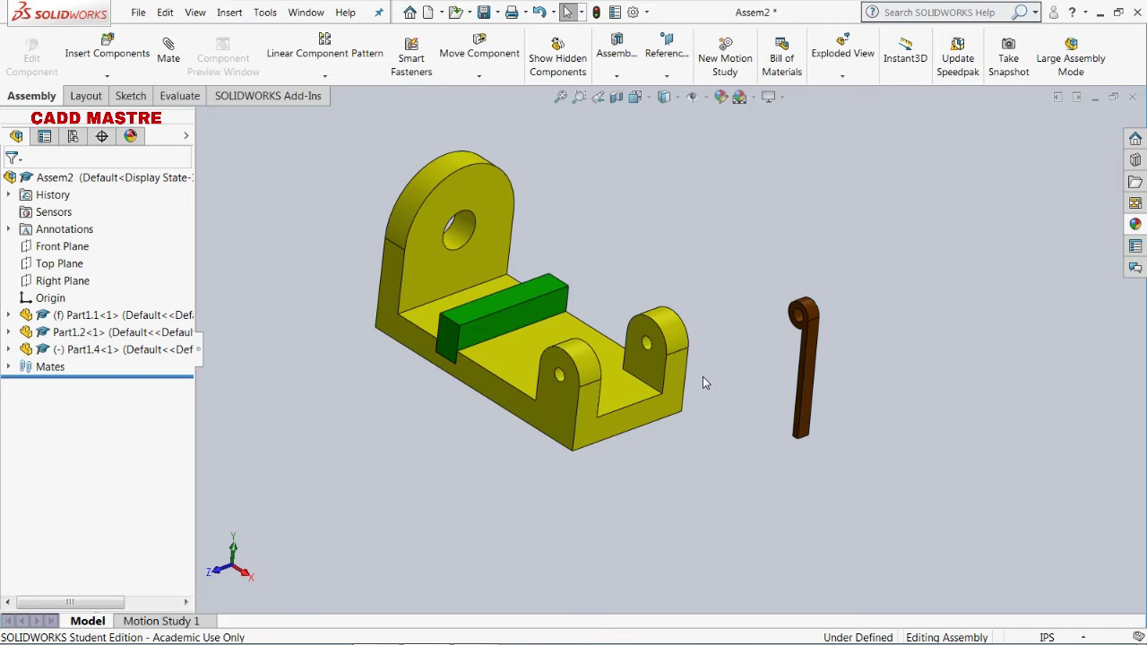
Freely rotate the brown lever Part1.4 to point diagonally down and to the right.
click(488, 80)
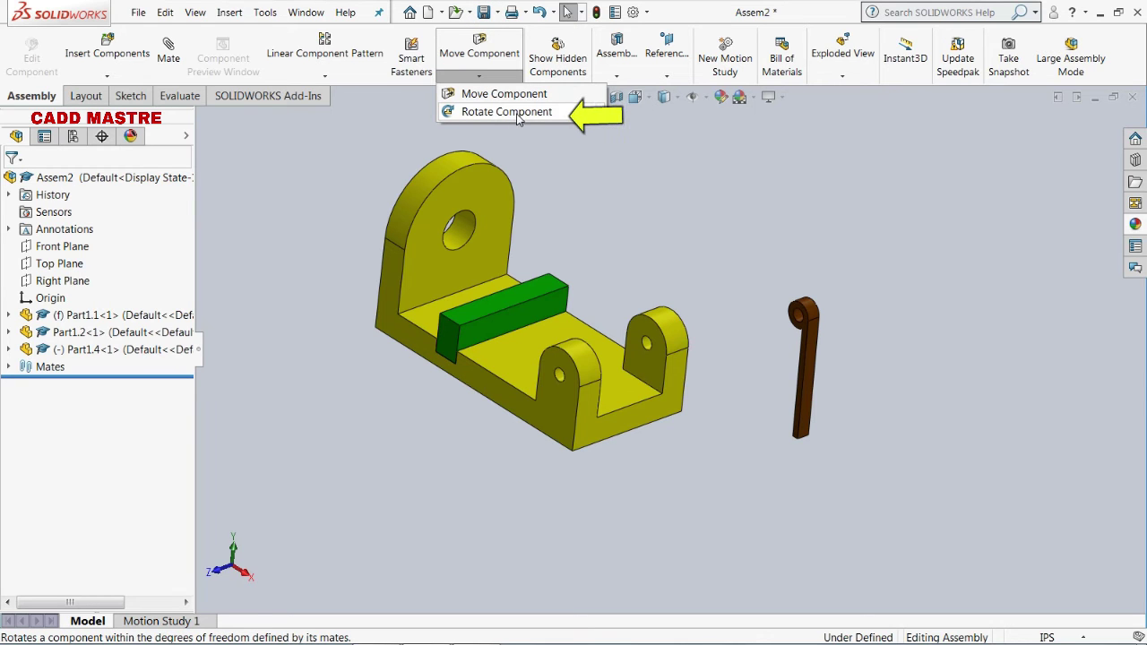
click(517, 113)
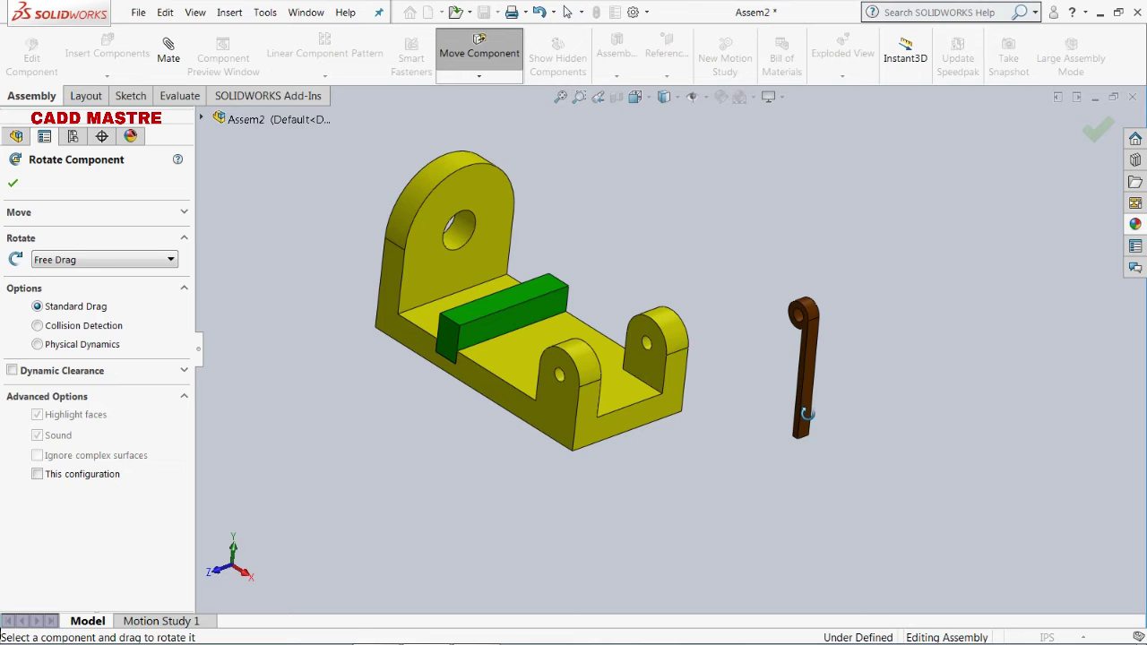
drag(800, 421, 800, 269)
drag(811, 426, 826, 332)
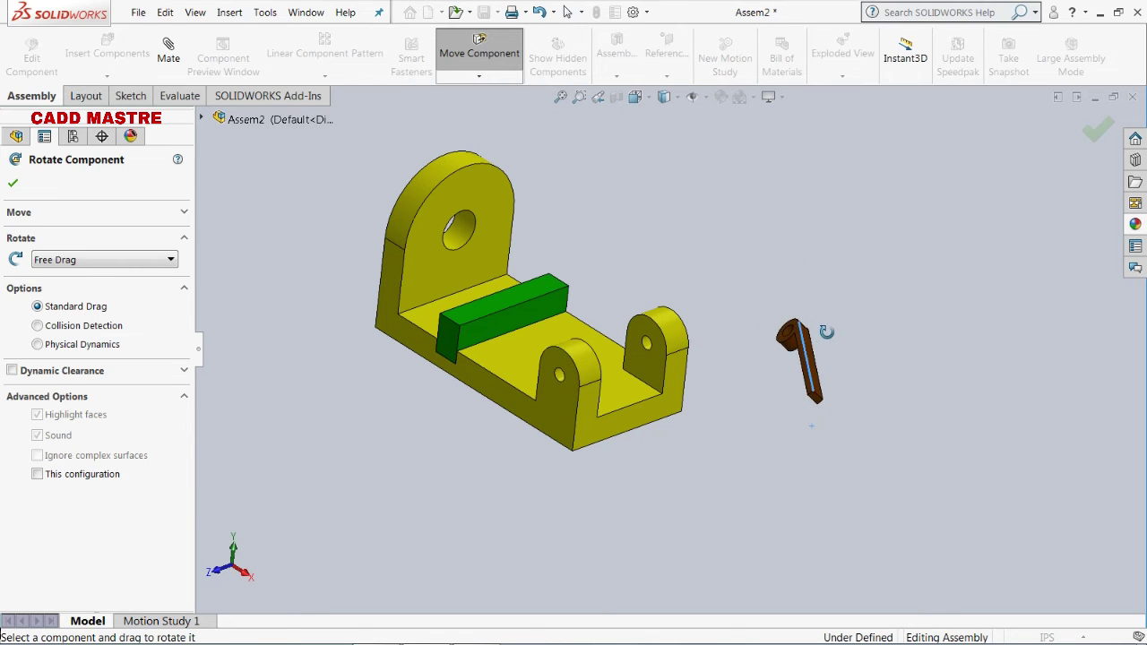
drag(809, 398, 743, 392)
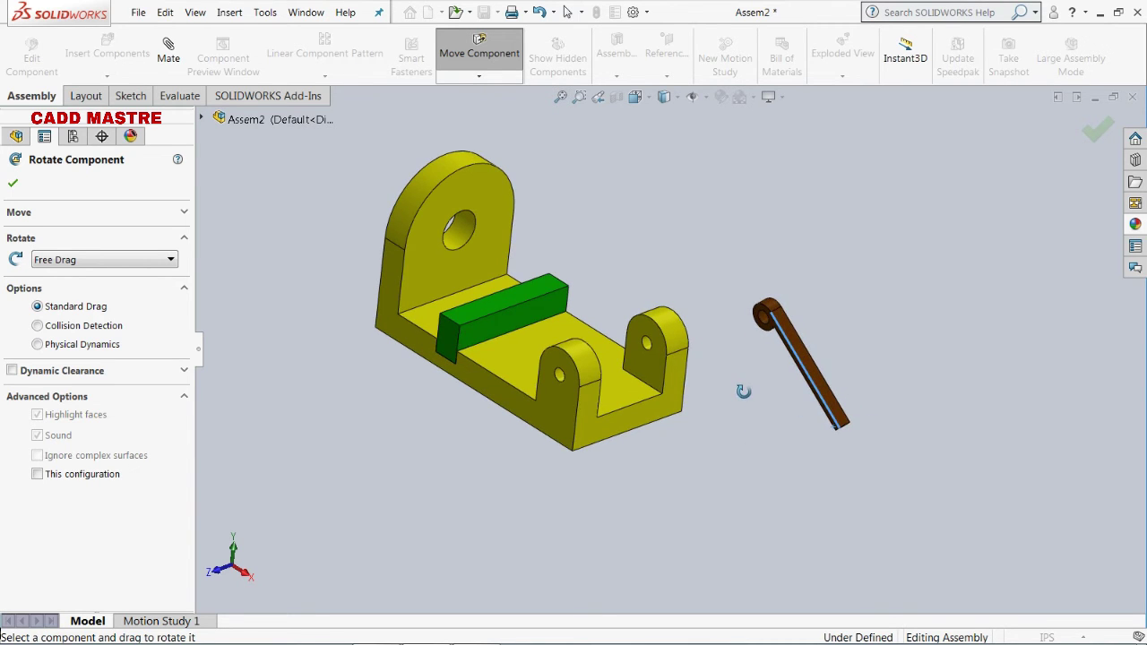
scroll(744, 391, down, 5)
scroll(744, 391, up, 5)
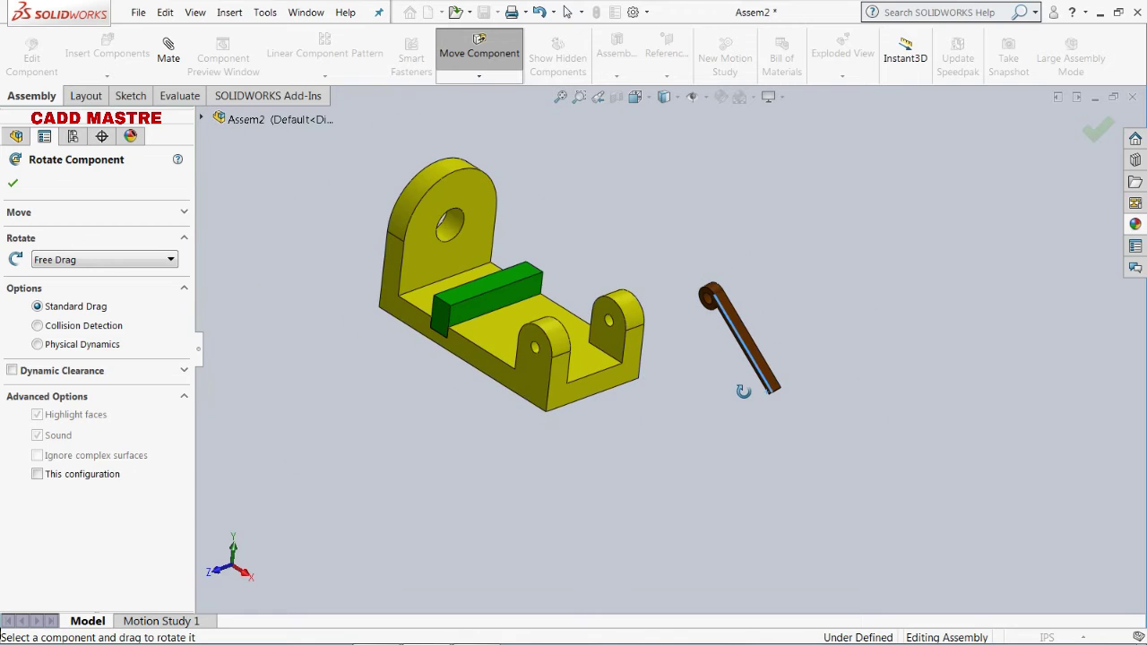
click(15, 184)
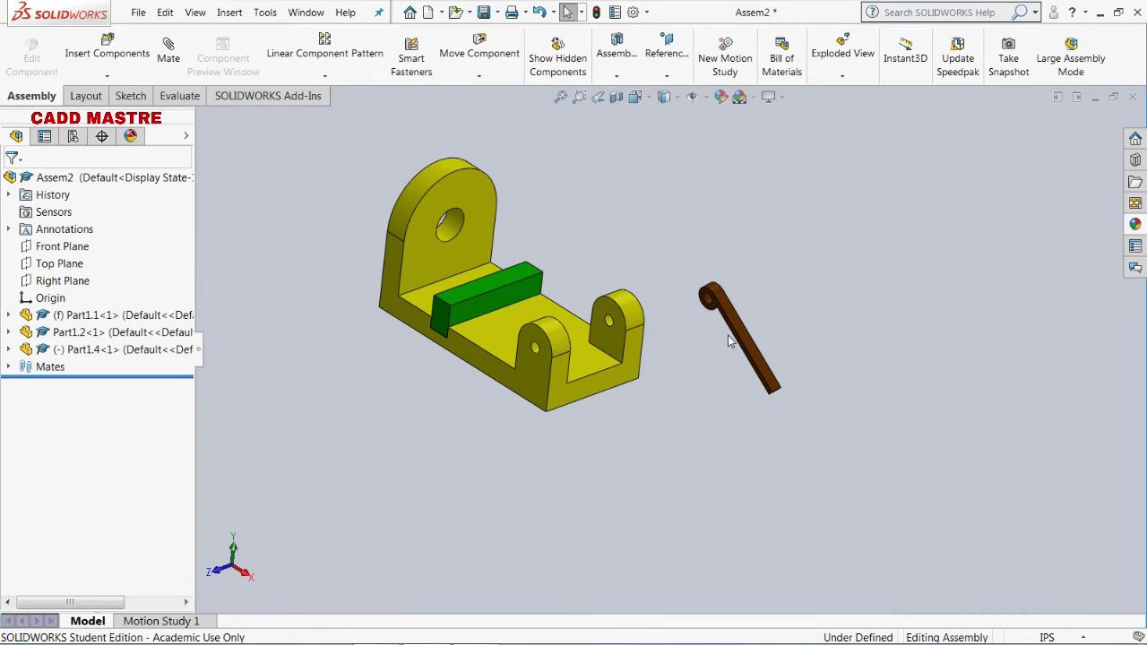
scroll(727, 335, down, 3)
scroll(730, 338, up, 5)
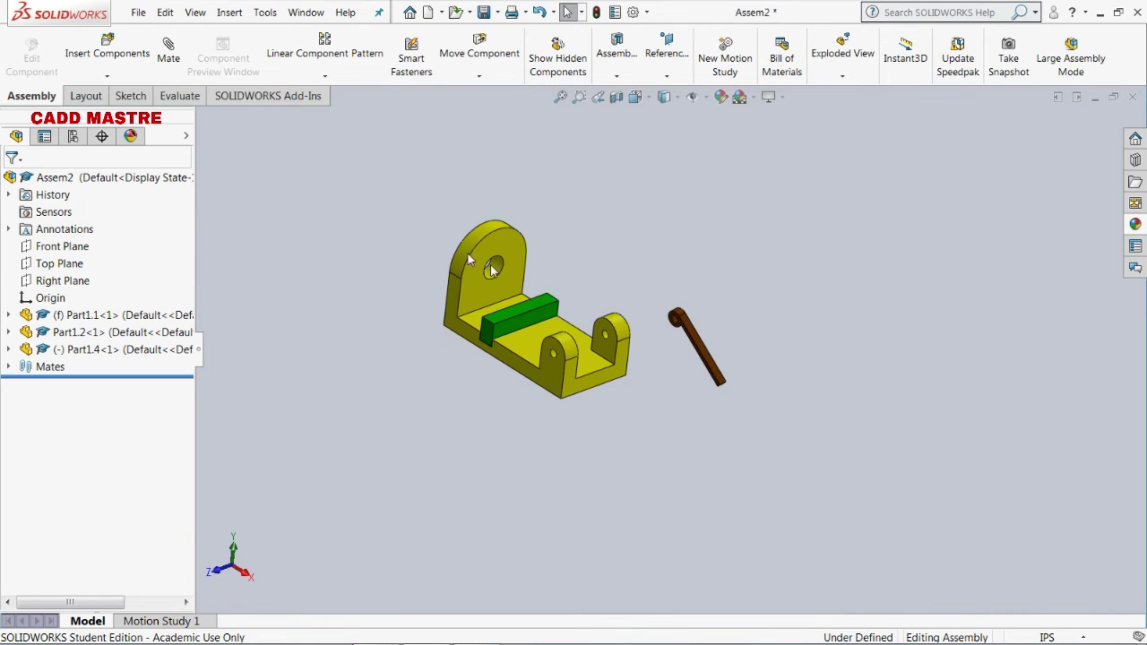
scroll(686, 392, down, 2)
scroll(744, 458, up, 4)
scroll(757, 430, down, 4)
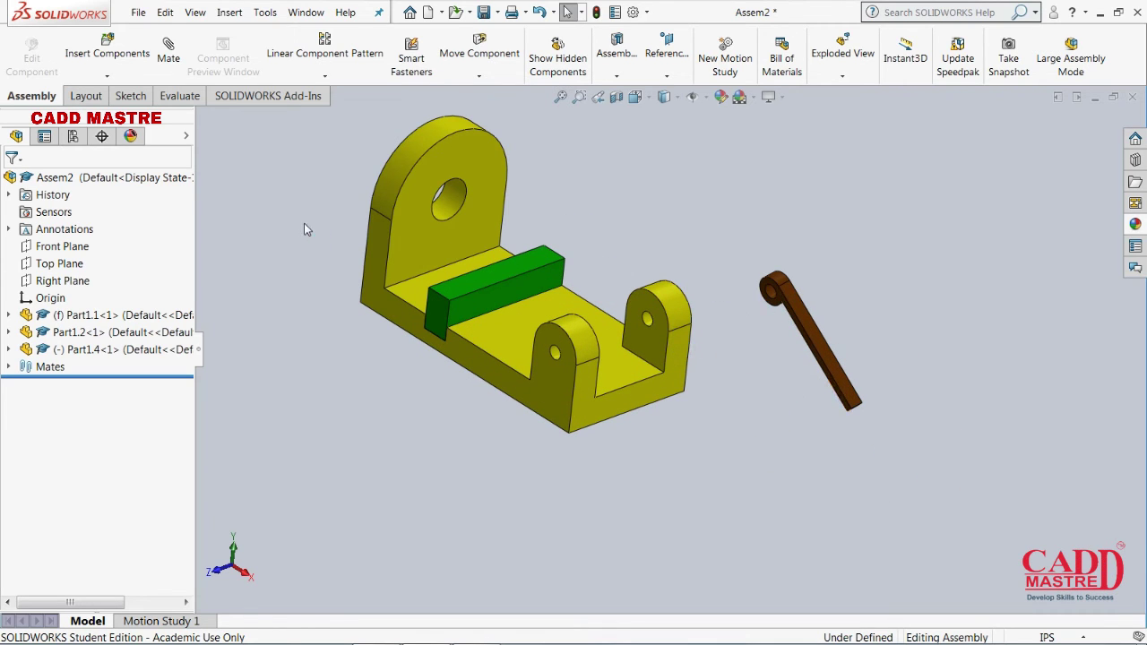
Add a Coincident mate between the right lug's inner face and the brown lever's flat face.
click(169, 54)
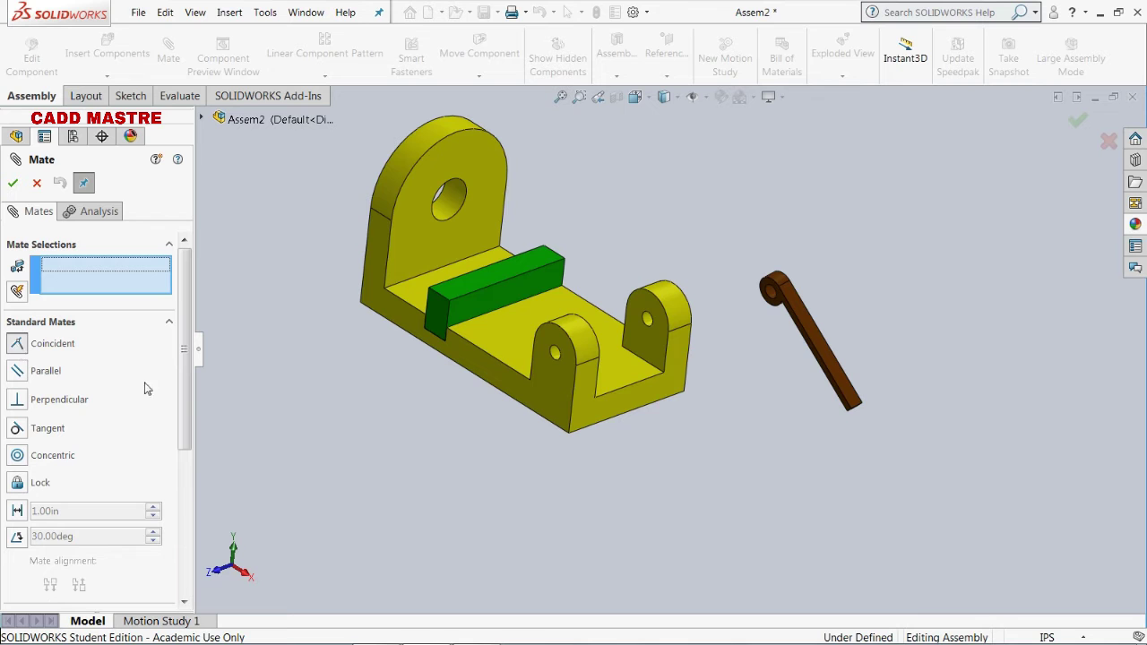
mouse_move(461, 449)
middle_down()
mouse_move(446, 458)
mouse_move(482, 448)
middle_up()
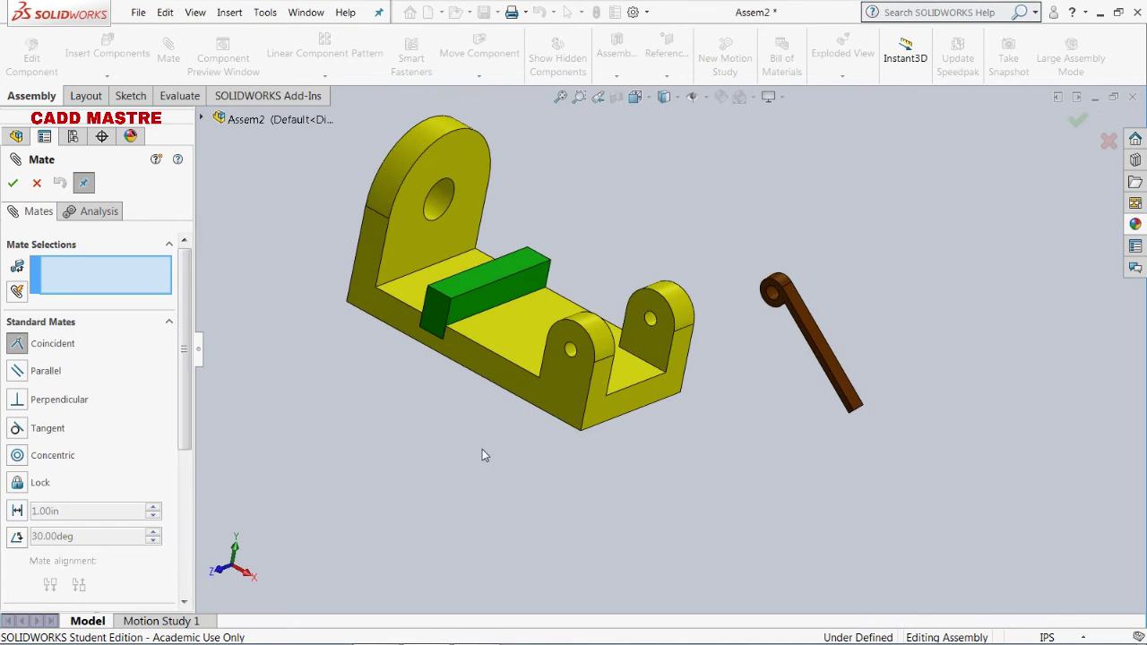
click(659, 351)
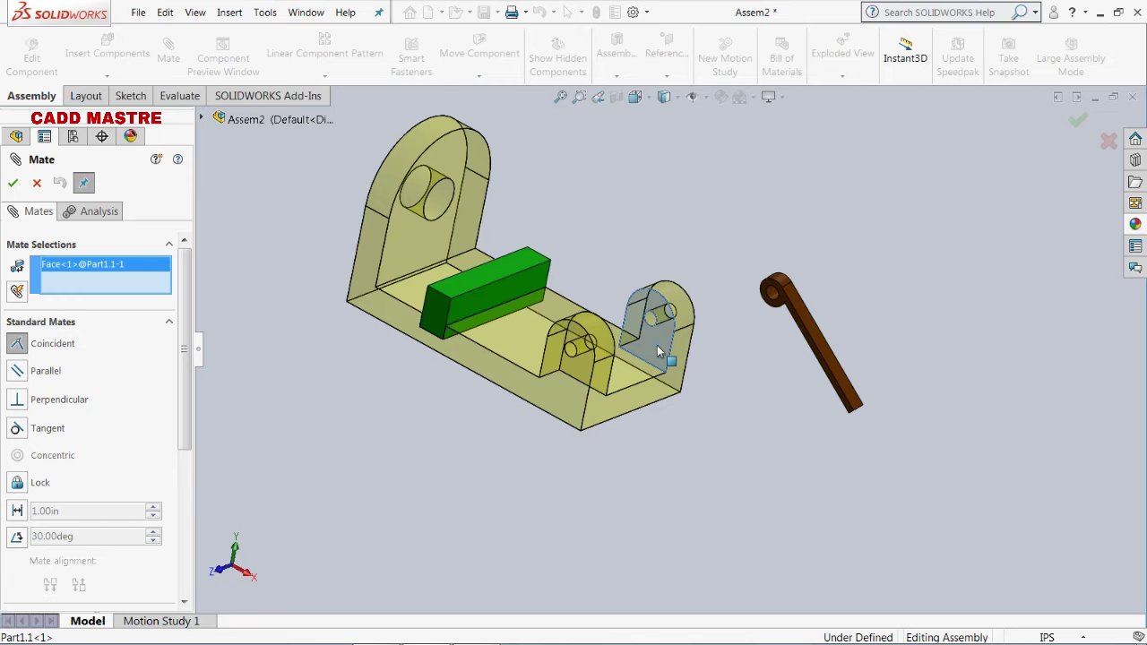
middle_drag(743, 372, 598, 363)
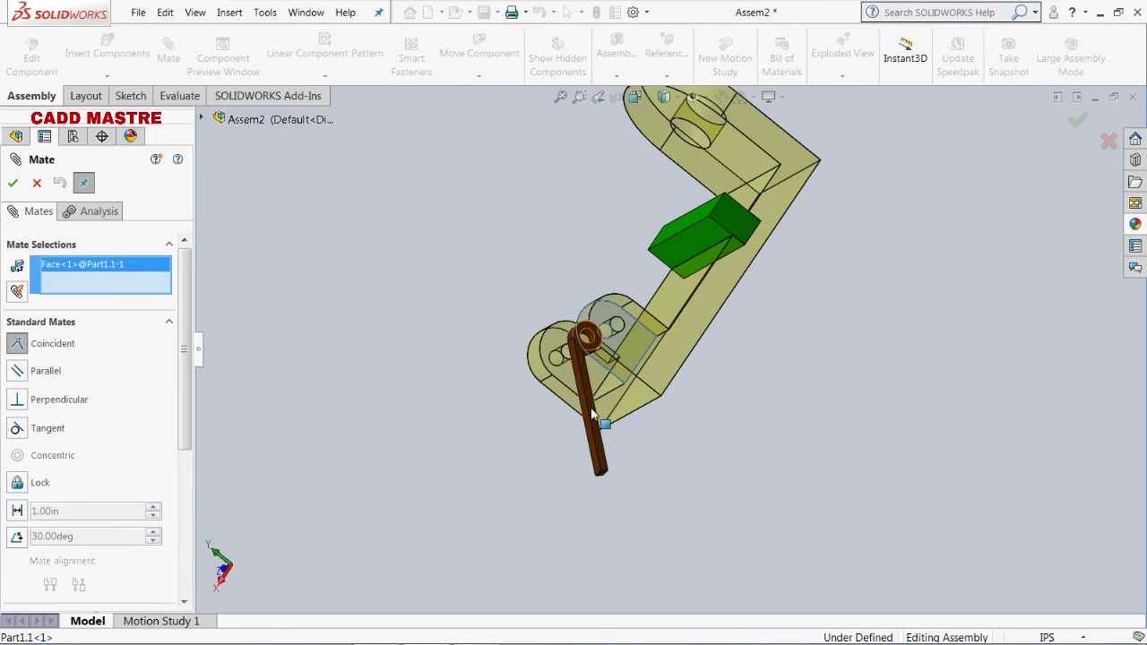
middle_drag(595, 409, 594, 379)
scroll(594, 367, down, 5)
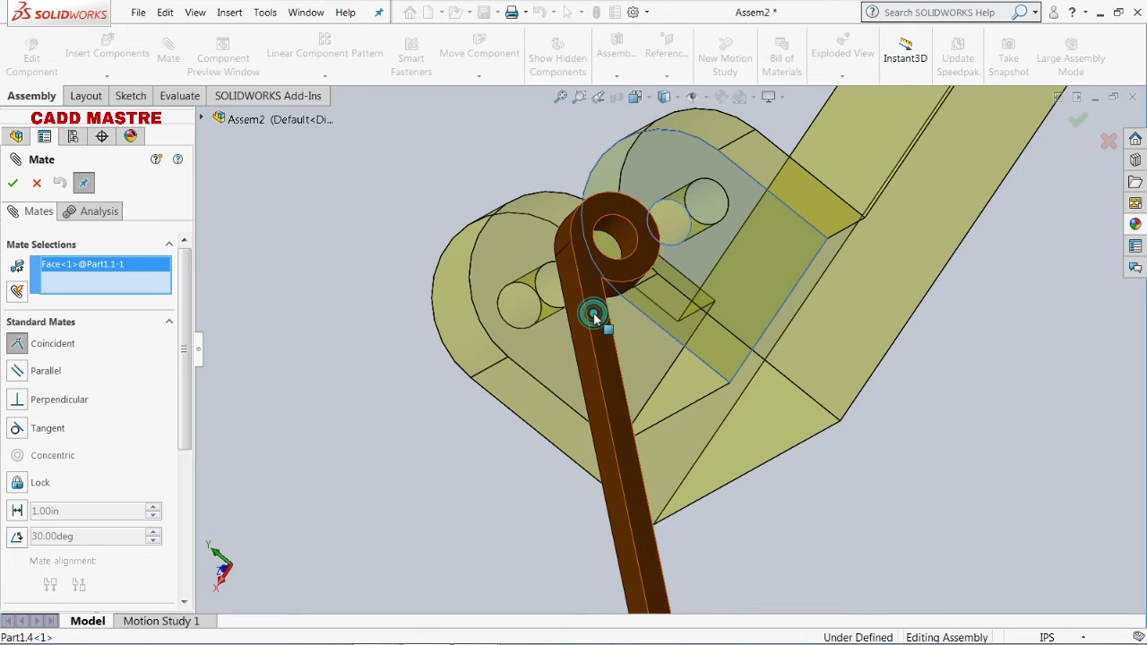
click(593, 313)
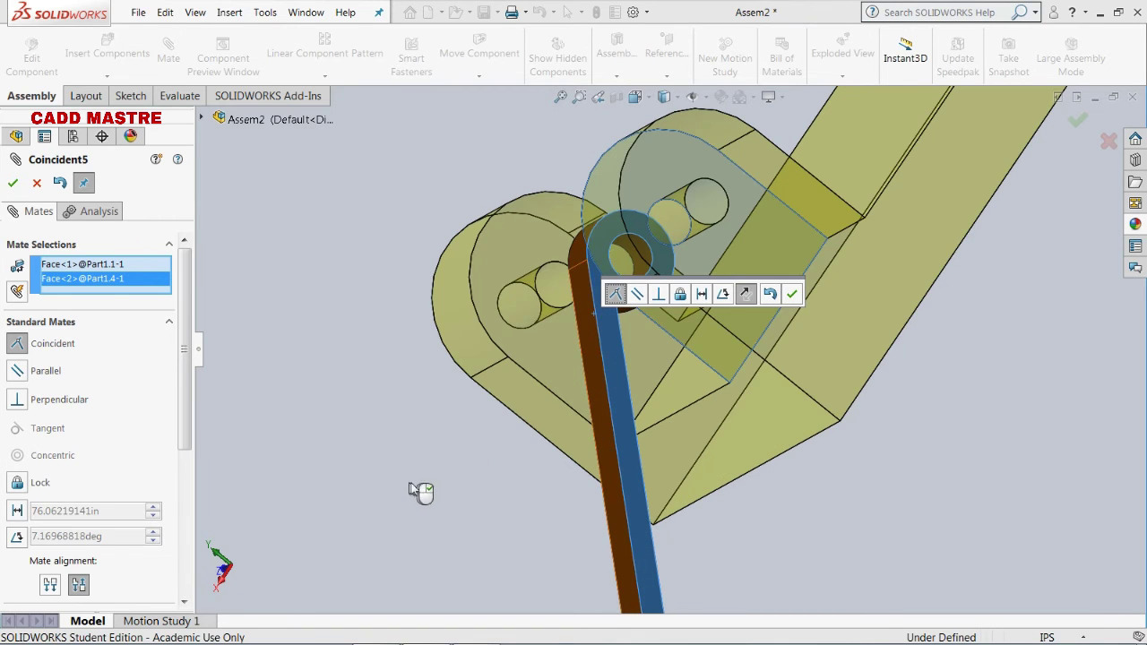
key(f)
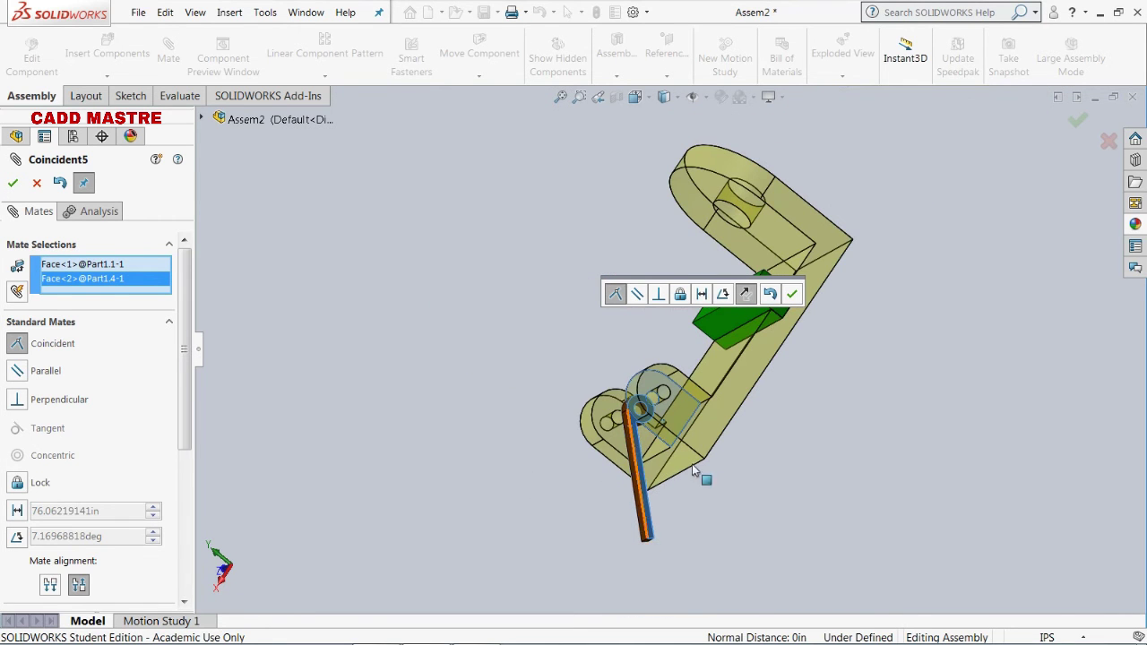
mouse_move(806, 435)
middle_down()
mouse_move(870, 417)
mouse_move(892, 395)
mouse_move(863, 430)
middle_up()
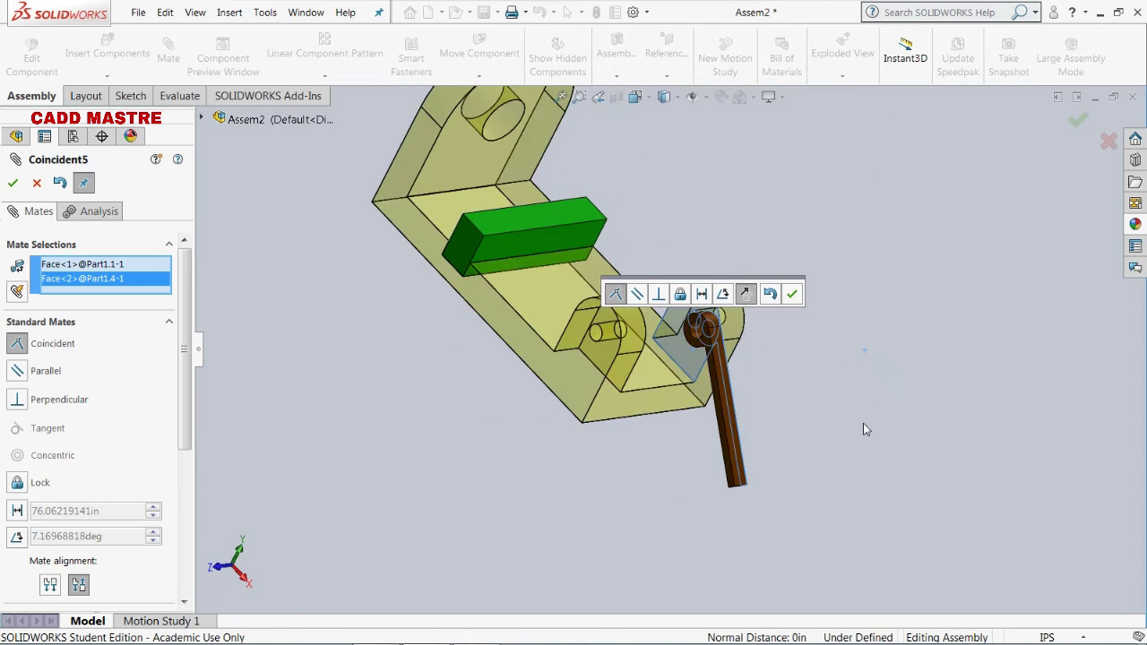
click(14, 184)
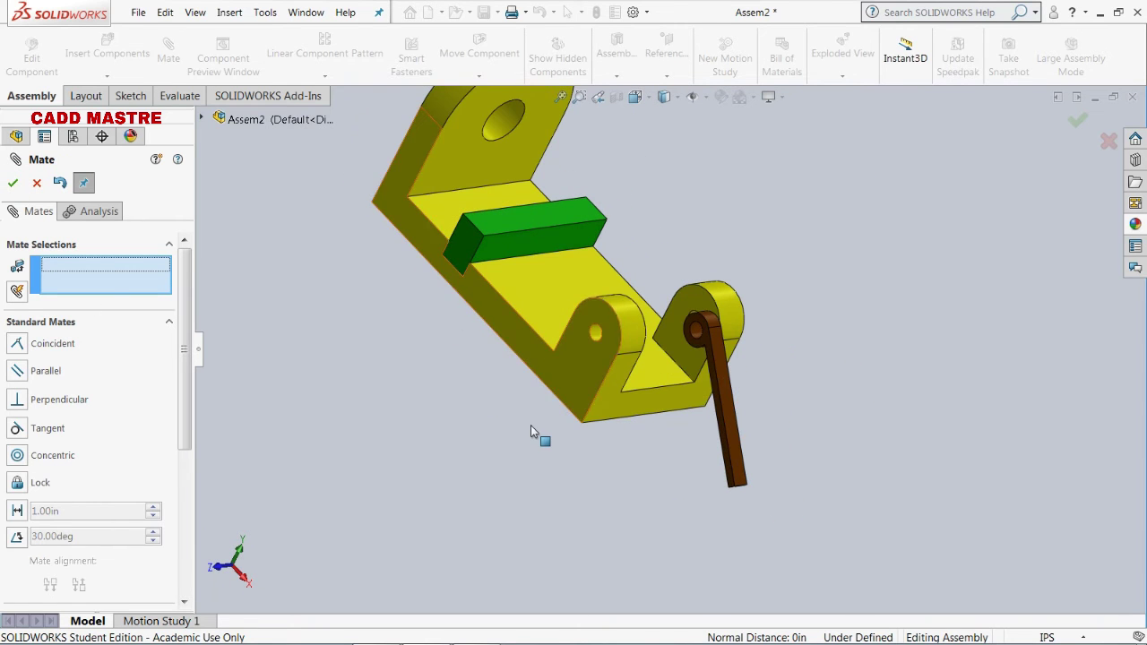
Add a Concentric mate between the brown lever's hole and the outer lug's hole.
scroll(529, 430, down, 3)
scroll(543, 395, up, 5)
scroll(560, 331, down, 3)
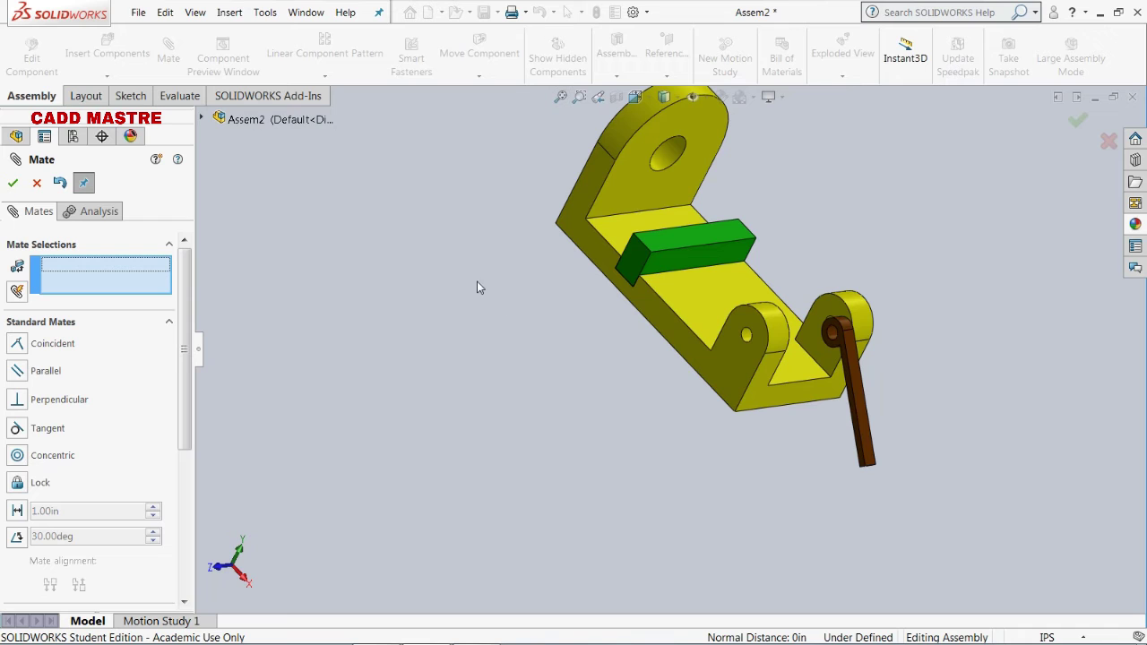
click(18, 455)
scroll(833, 358, down, 3)
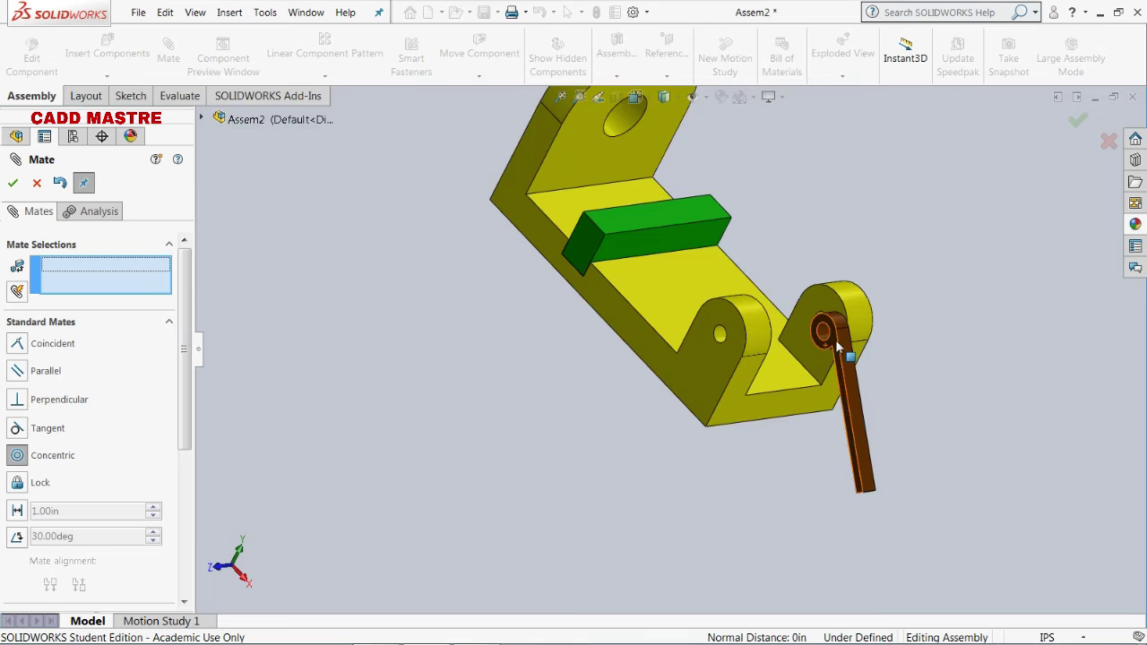
click(763, 325)
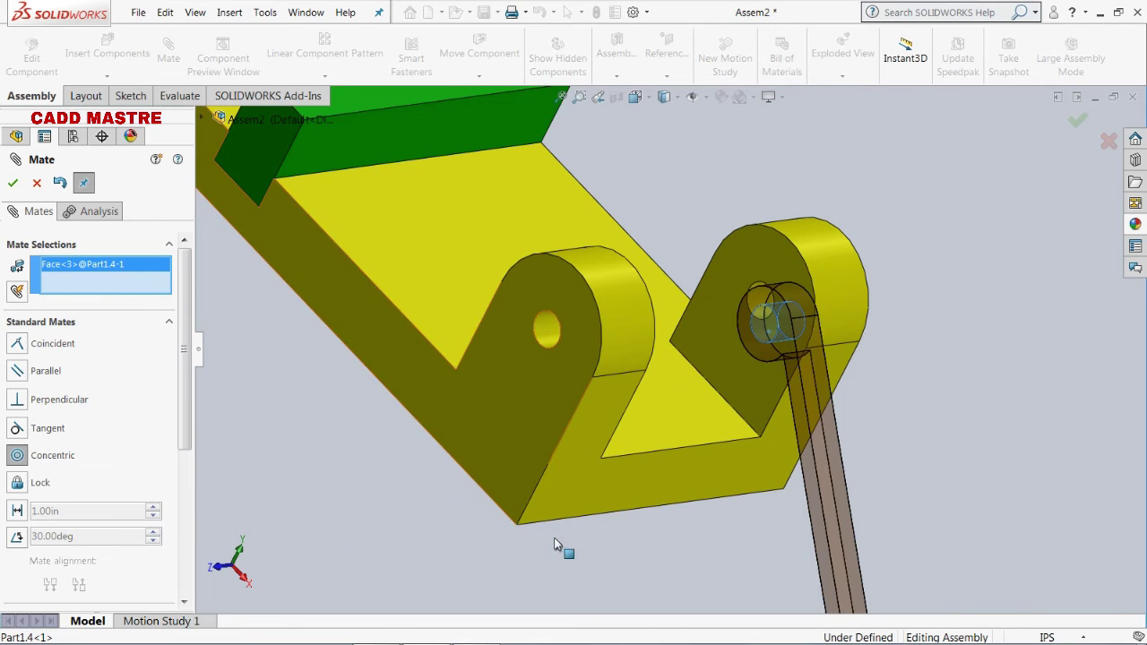
scroll(555, 543, down, 3)
scroll(628, 475, up, 3)
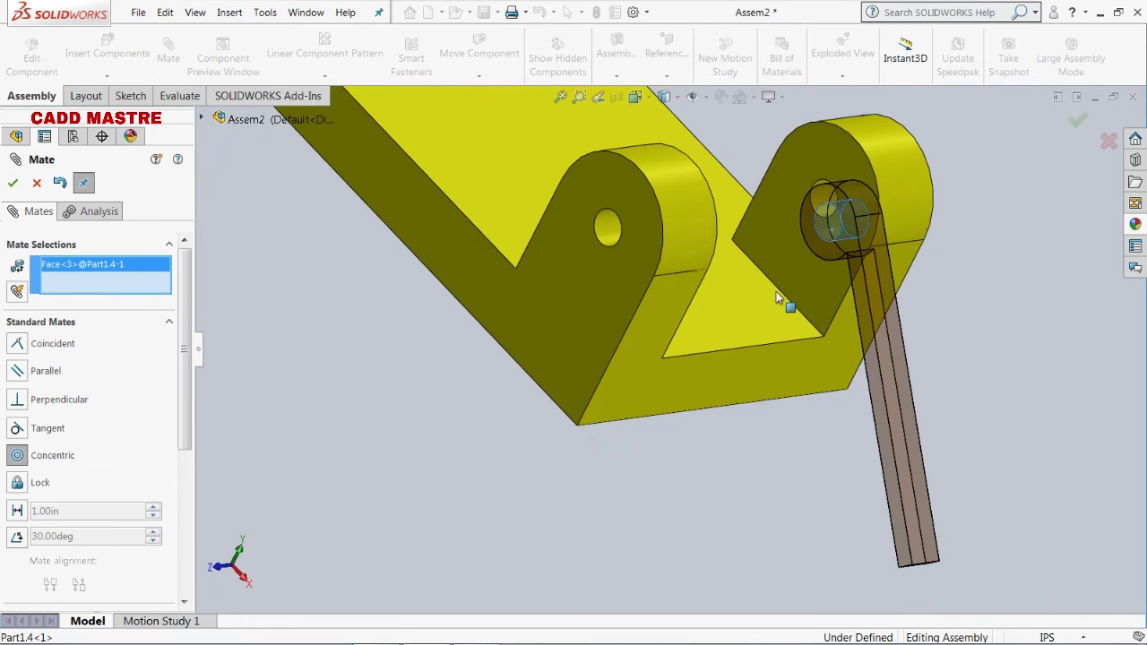
click(821, 199)
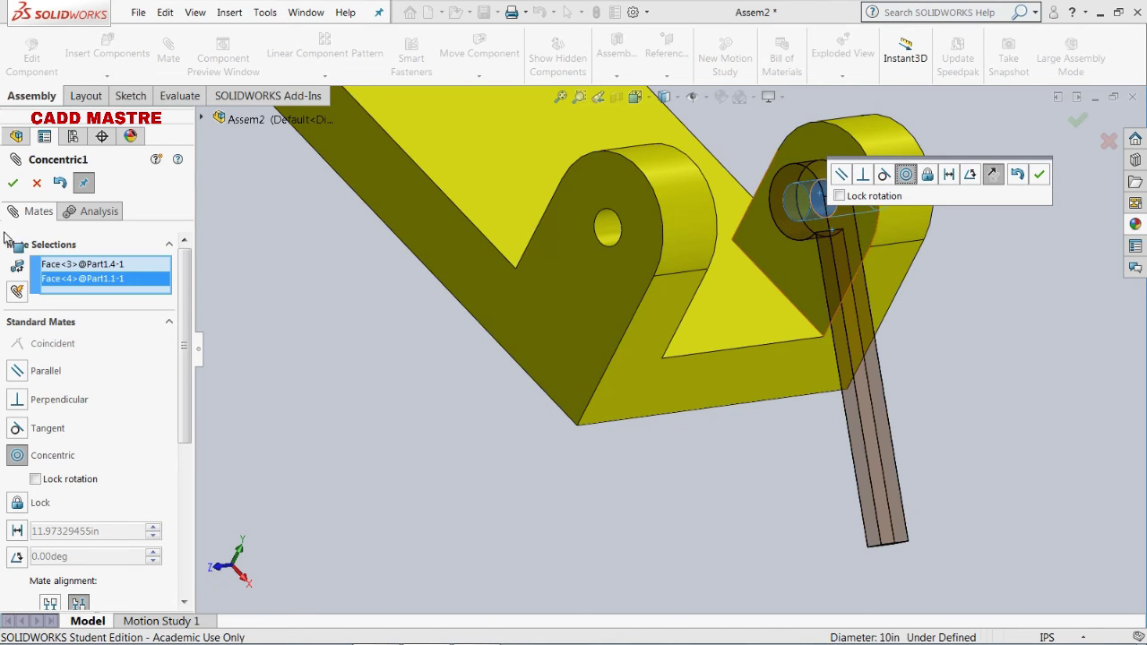
click(13, 182)
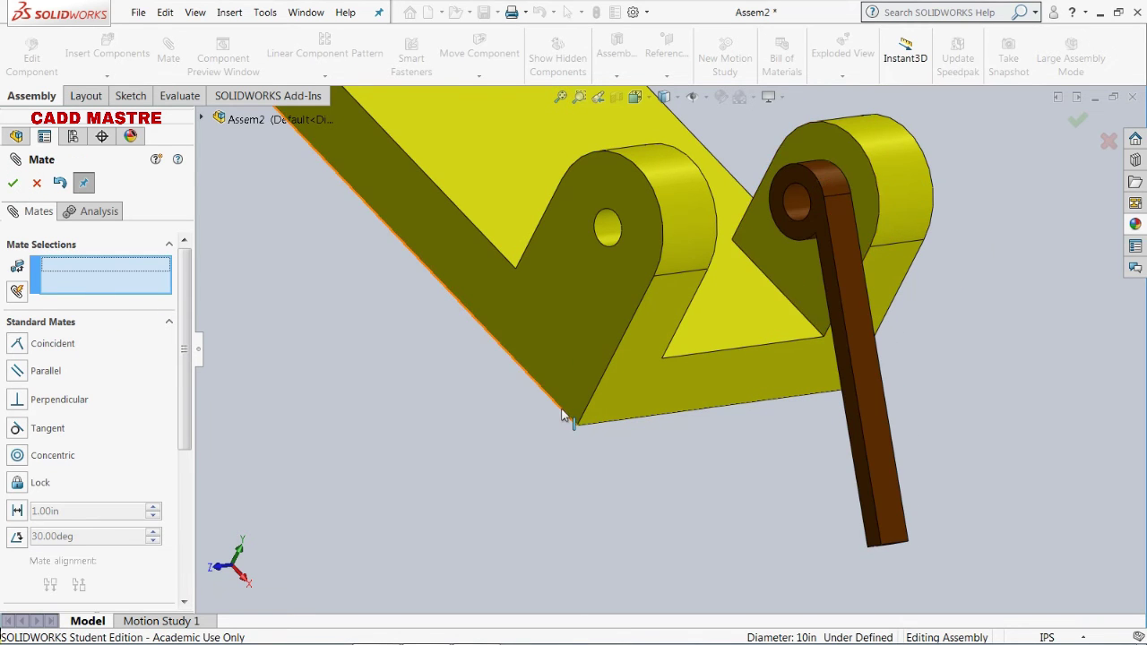
scroll(563, 415, up, 5)
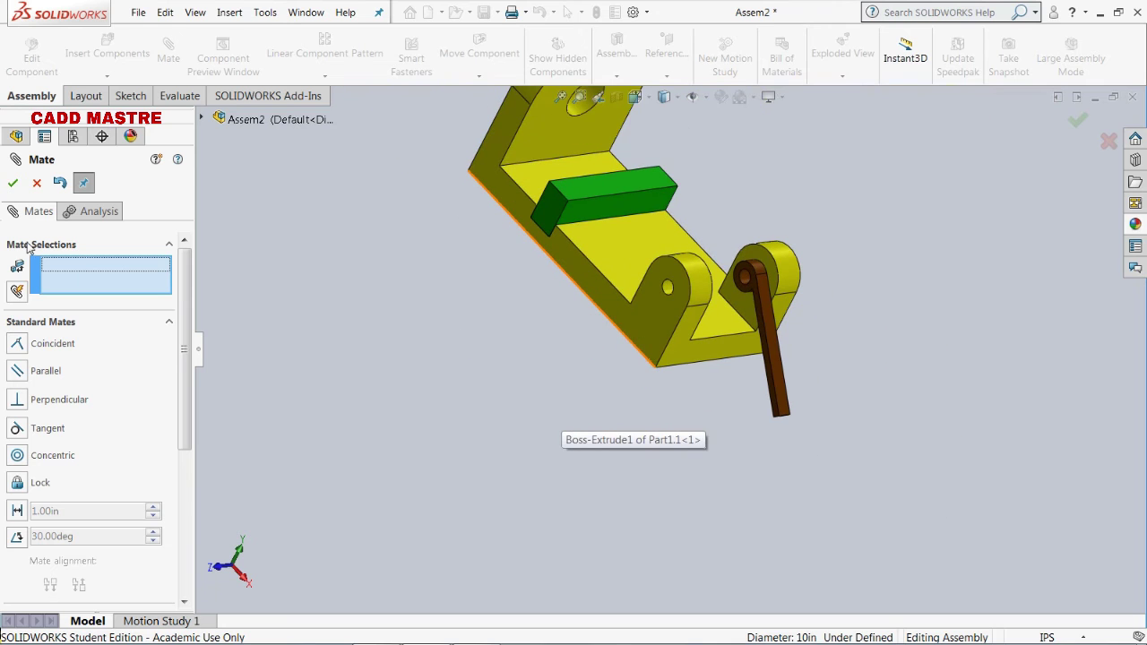
Close the mate tool, then insert part 300, the grey rod, beside the yellow bracket.
click(10, 185)
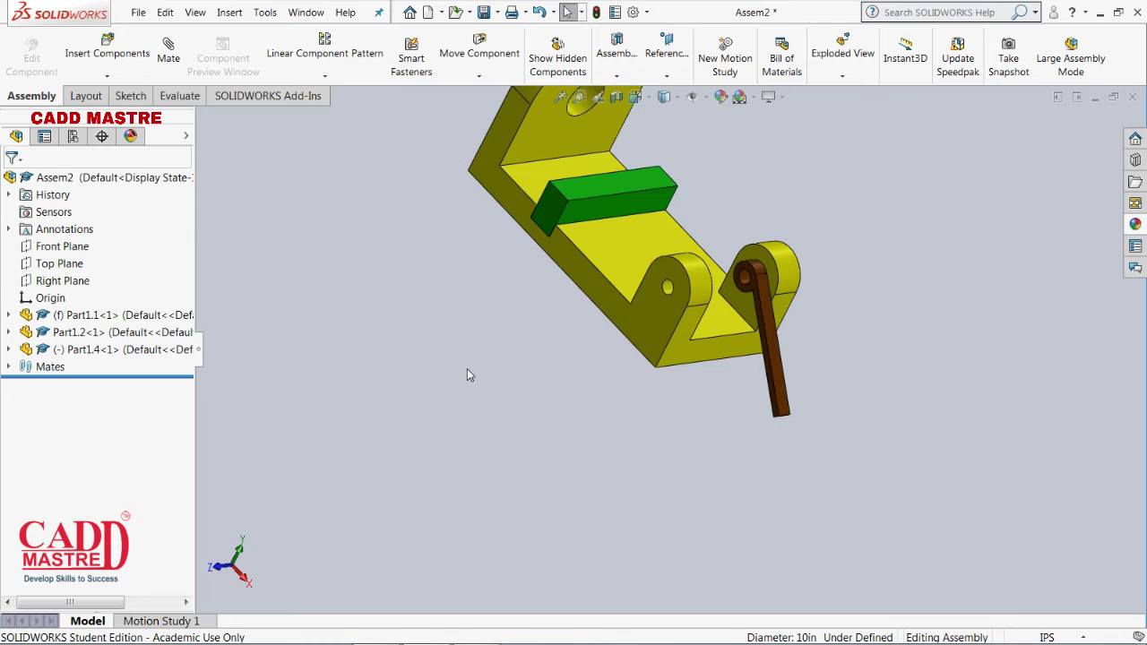
click(107, 77)
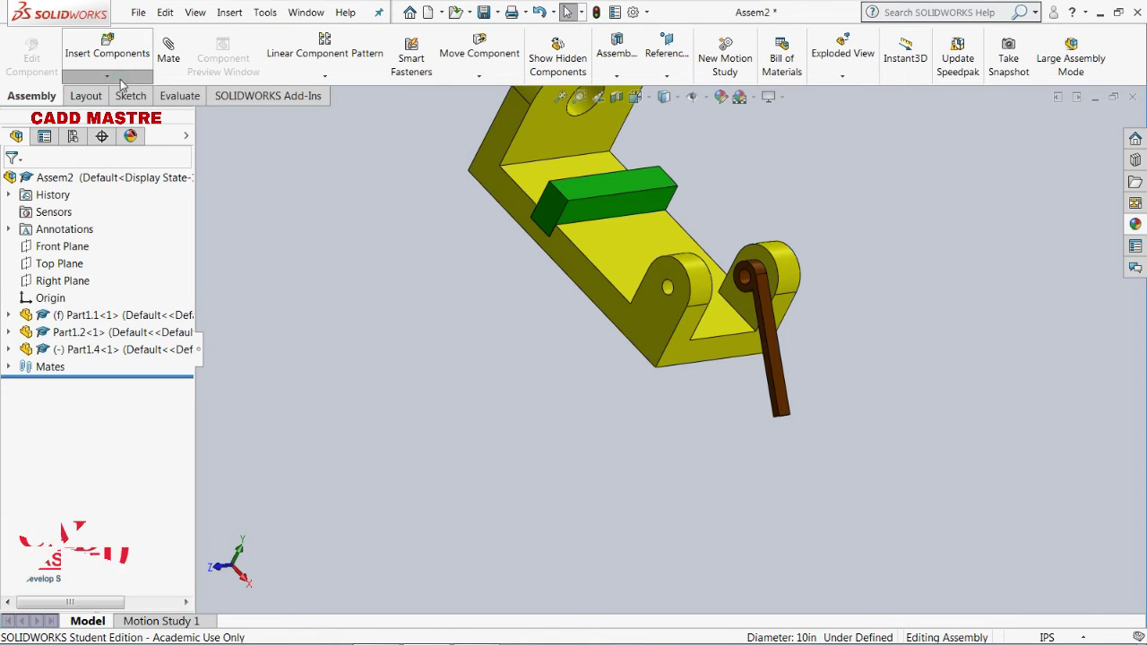
click(116, 95)
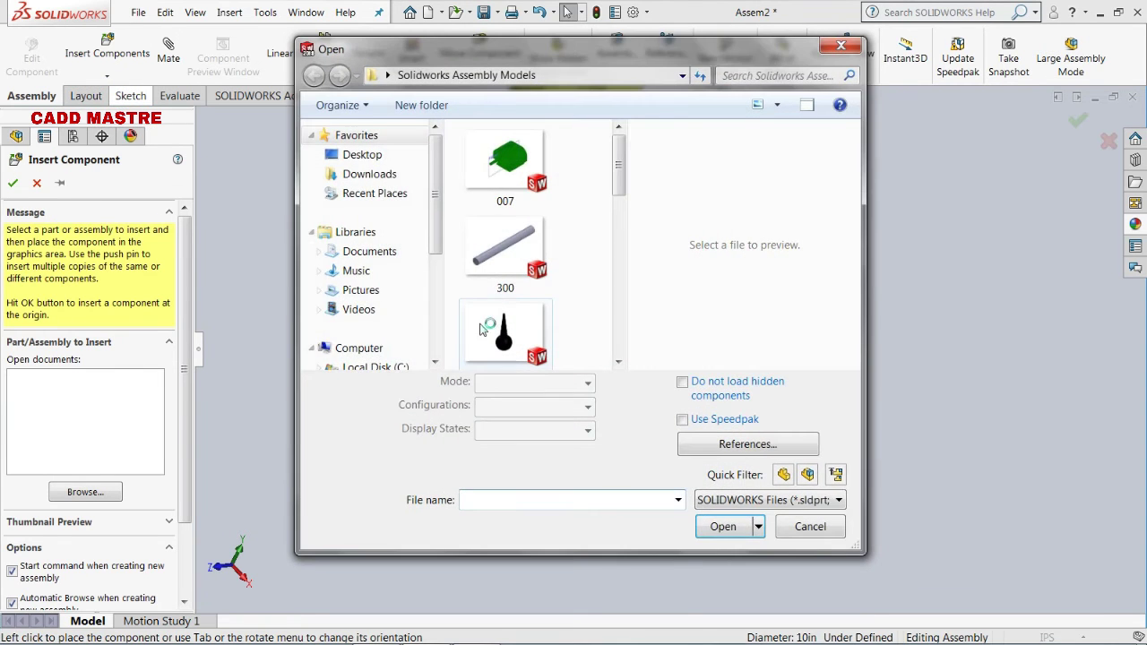
click(502, 255)
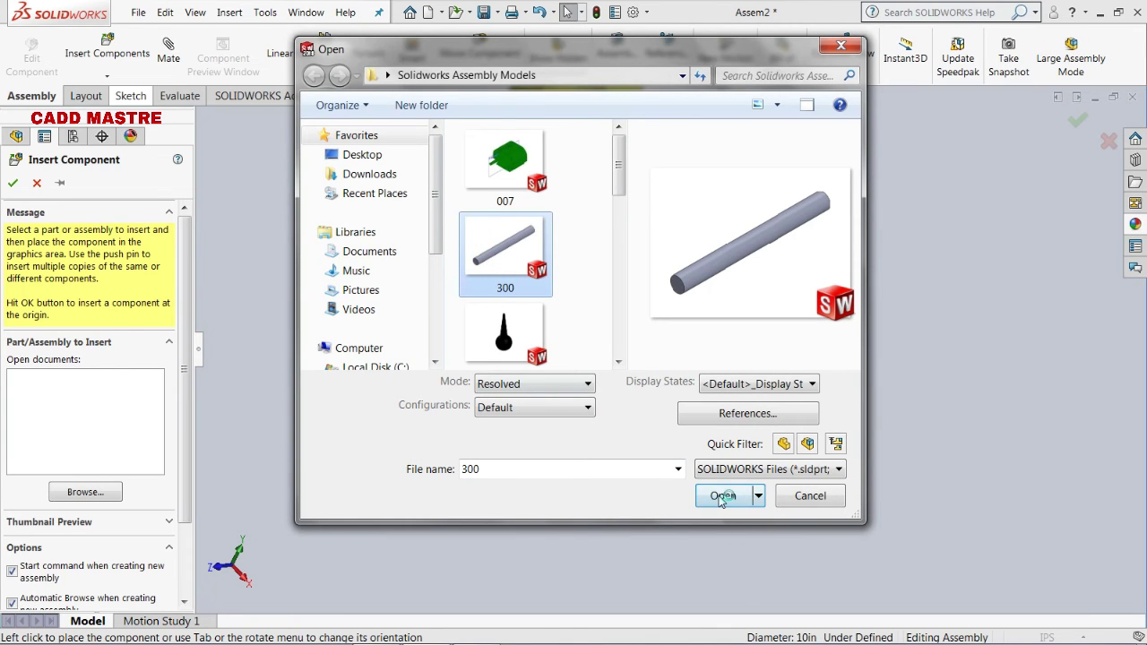
click(724, 496)
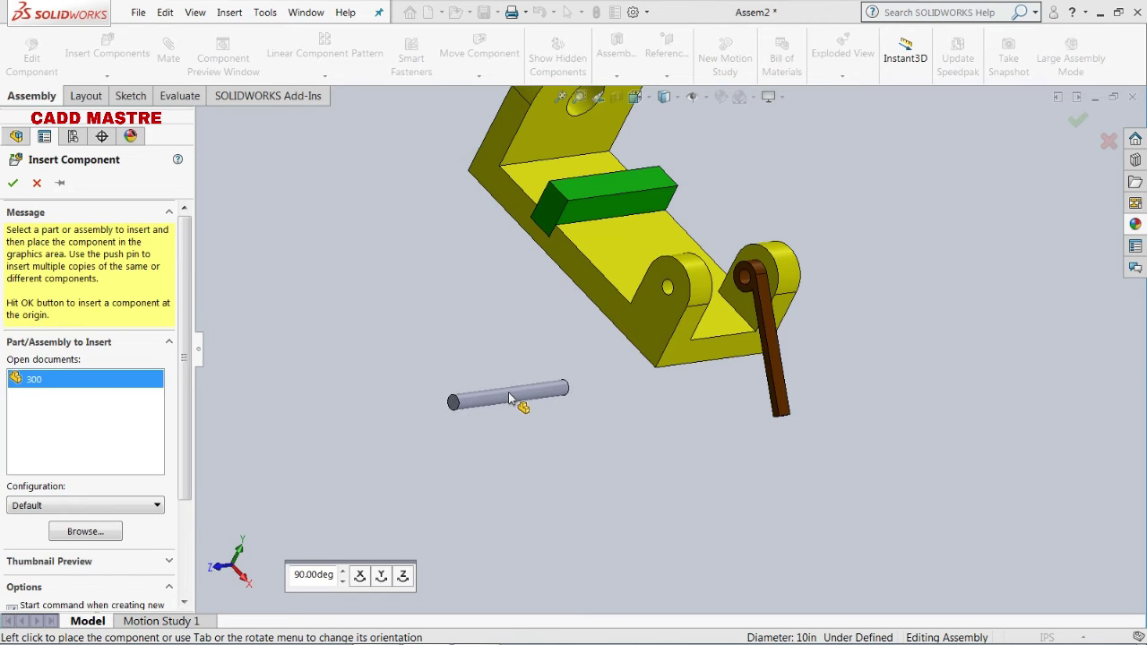
click(517, 390)
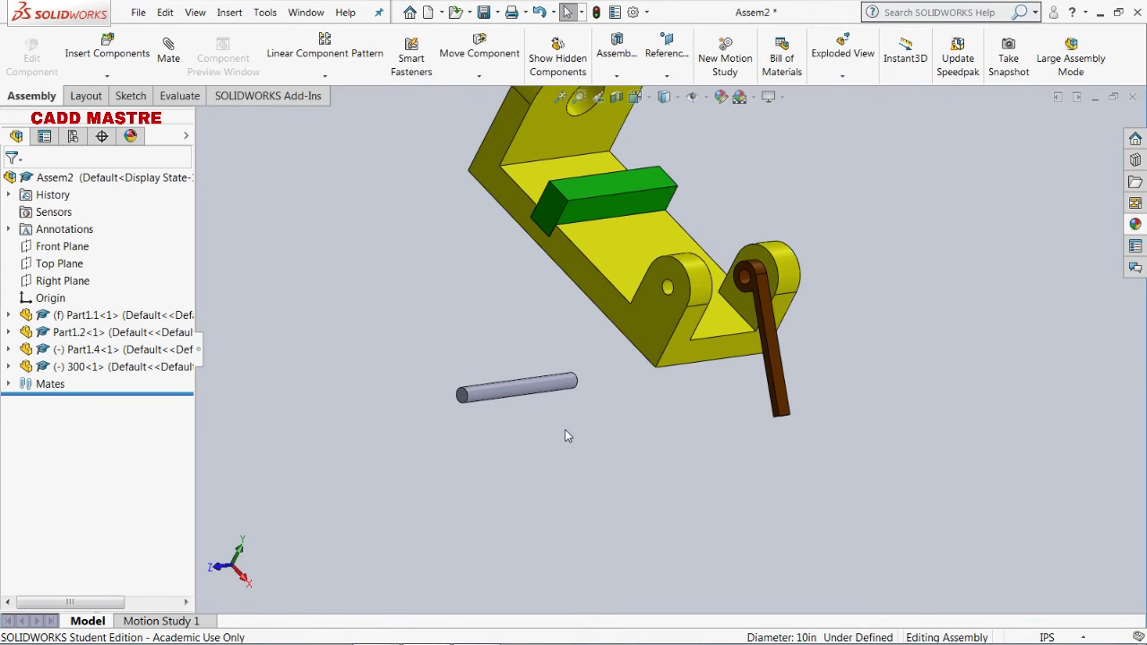
scroll(565, 436, up, 3)
scroll(627, 326, down, 4)
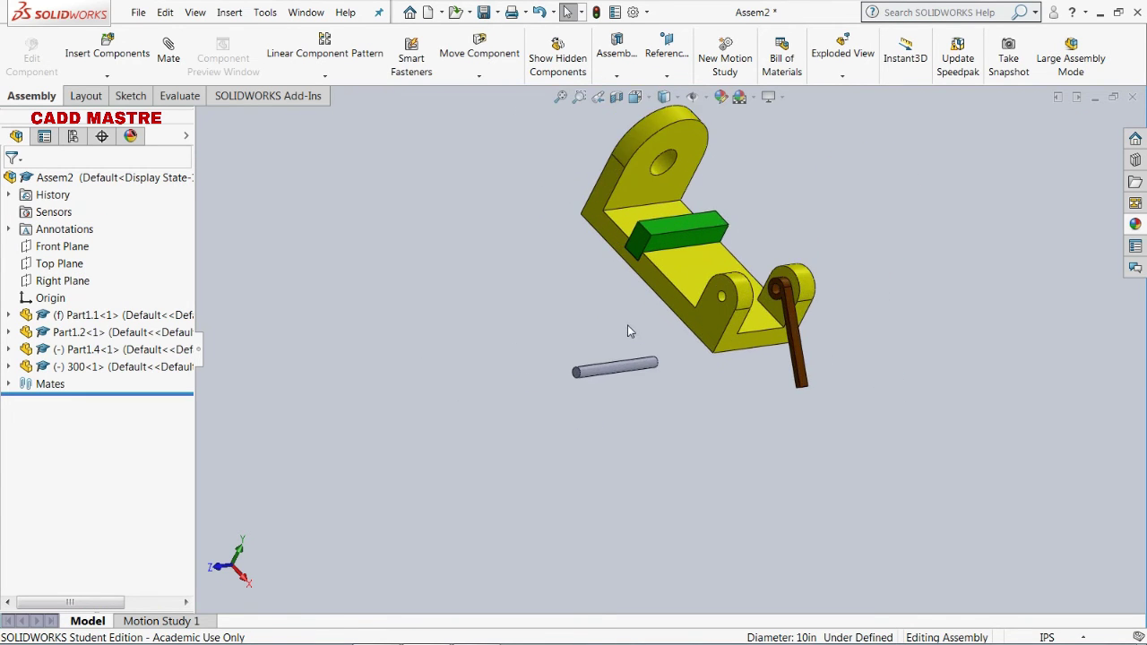
scroll(711, 407, down, 3)
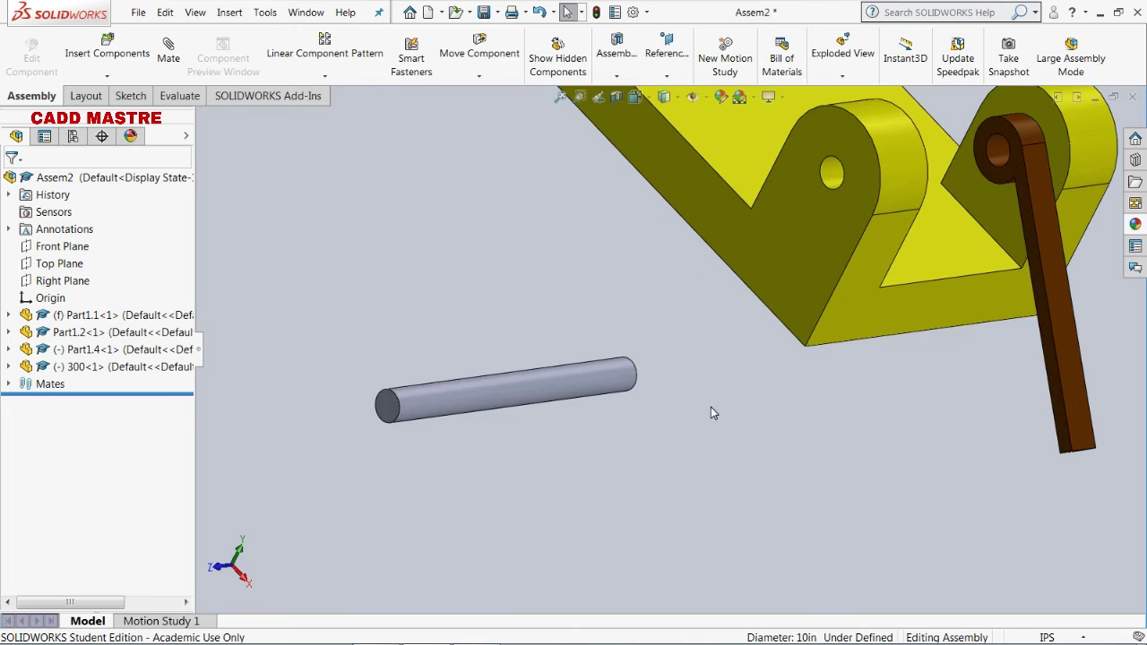
scroll(707, 361, up, 4)
scroll(703, 363, up, 3)
scroll(750, 280, down, 3)
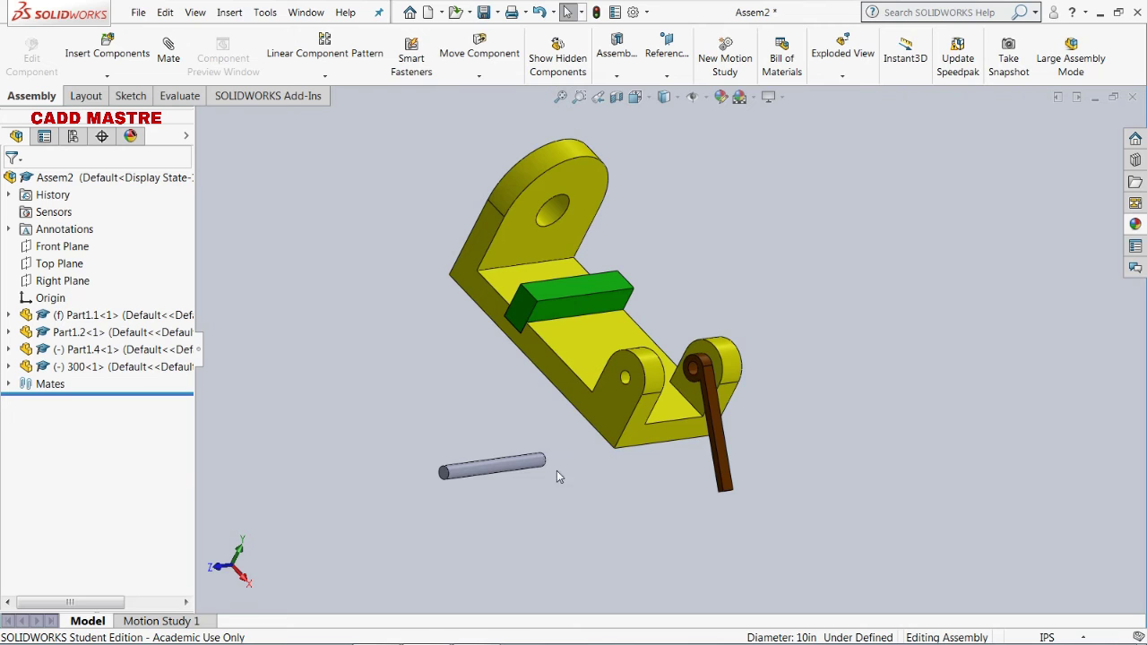
click(171, 58)
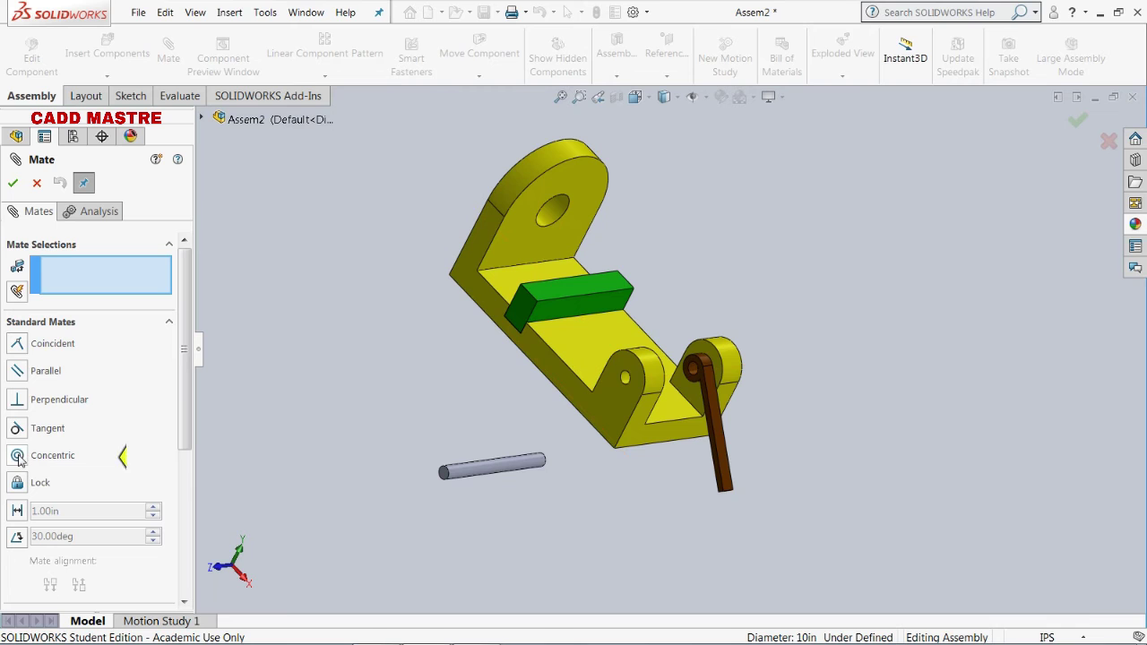
Mate the grey pin's round face concentric with the bracket lug's hole.
click(18, 457)
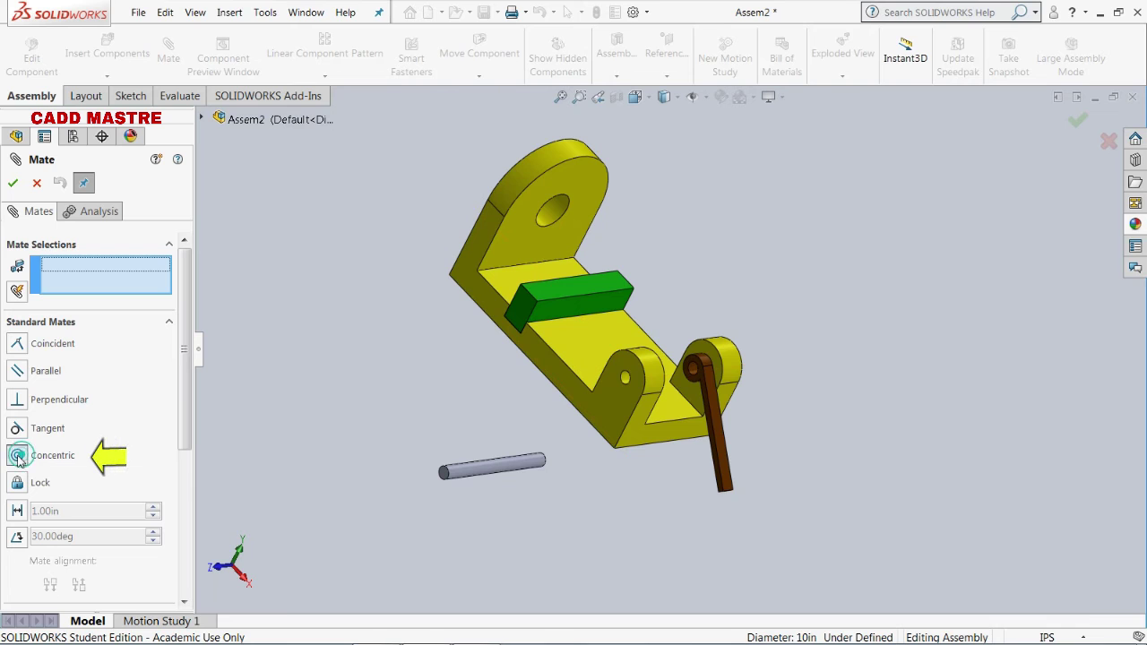
click(473, 475)
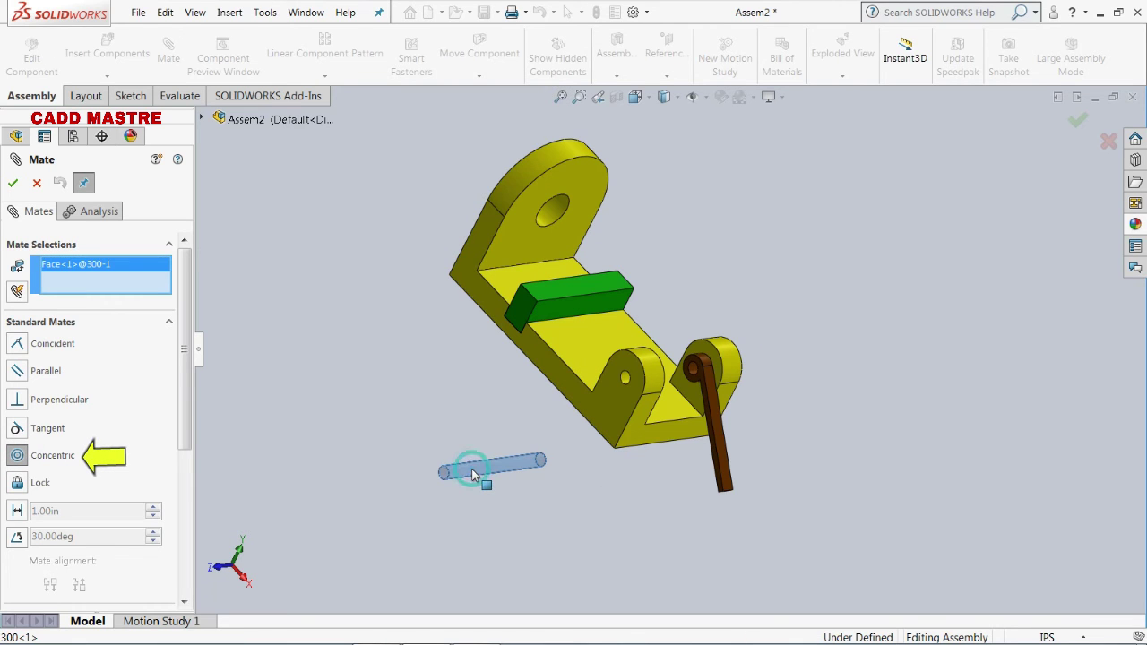
click(629, 382)
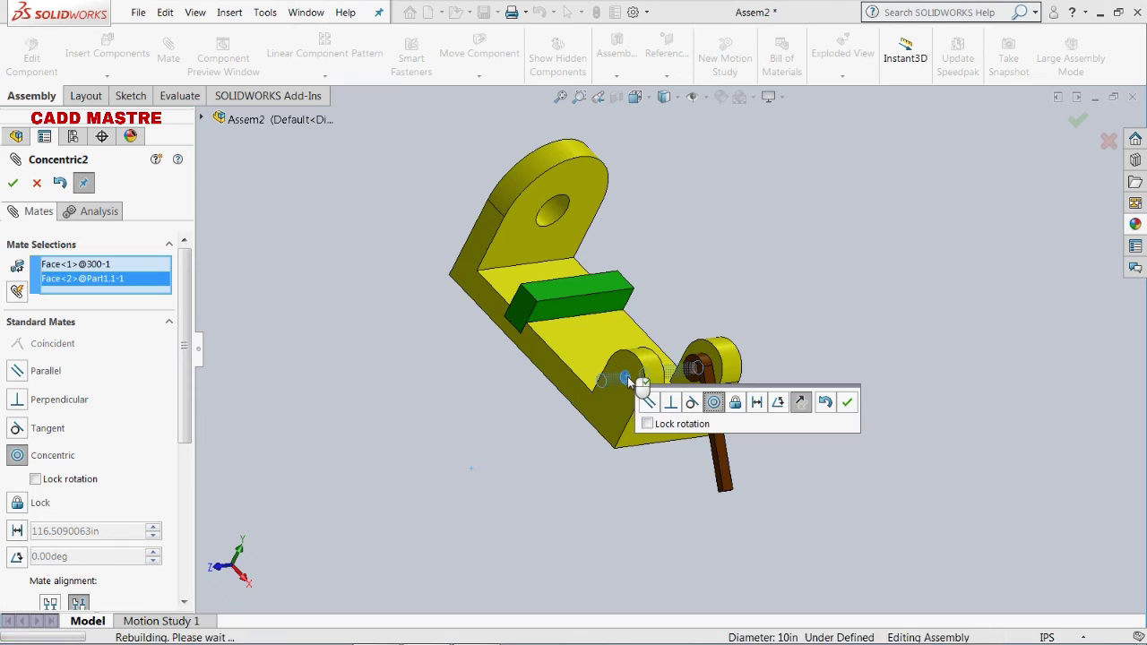
click(11, 185)
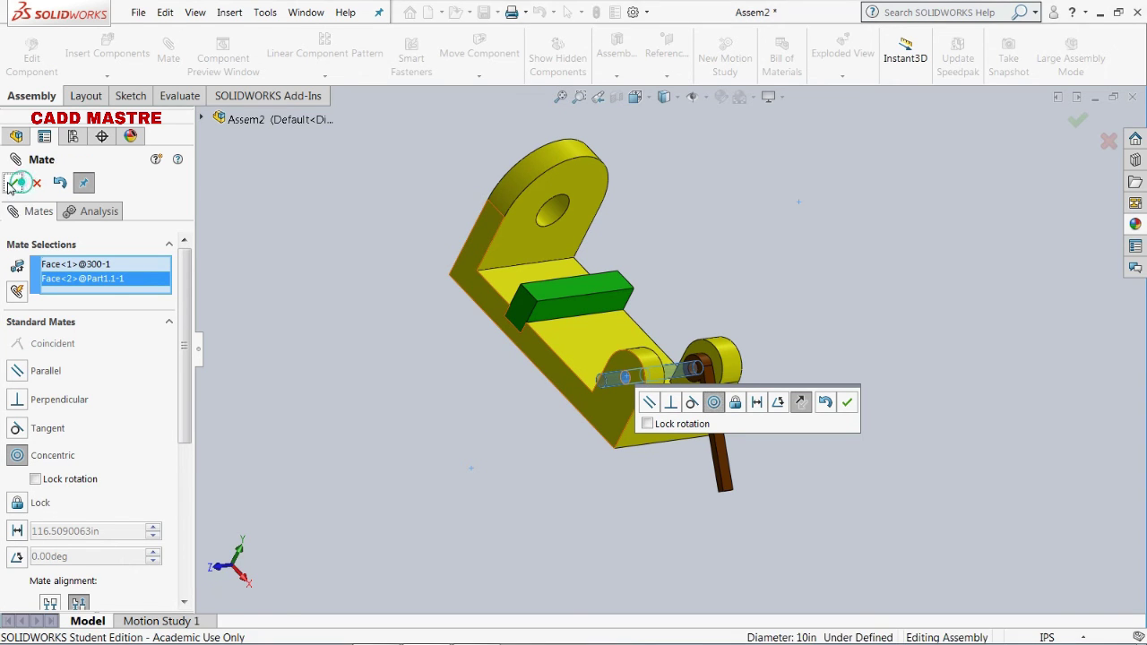
scroll(525, 456, down, 3)
scroll(525, 455, up, 3)
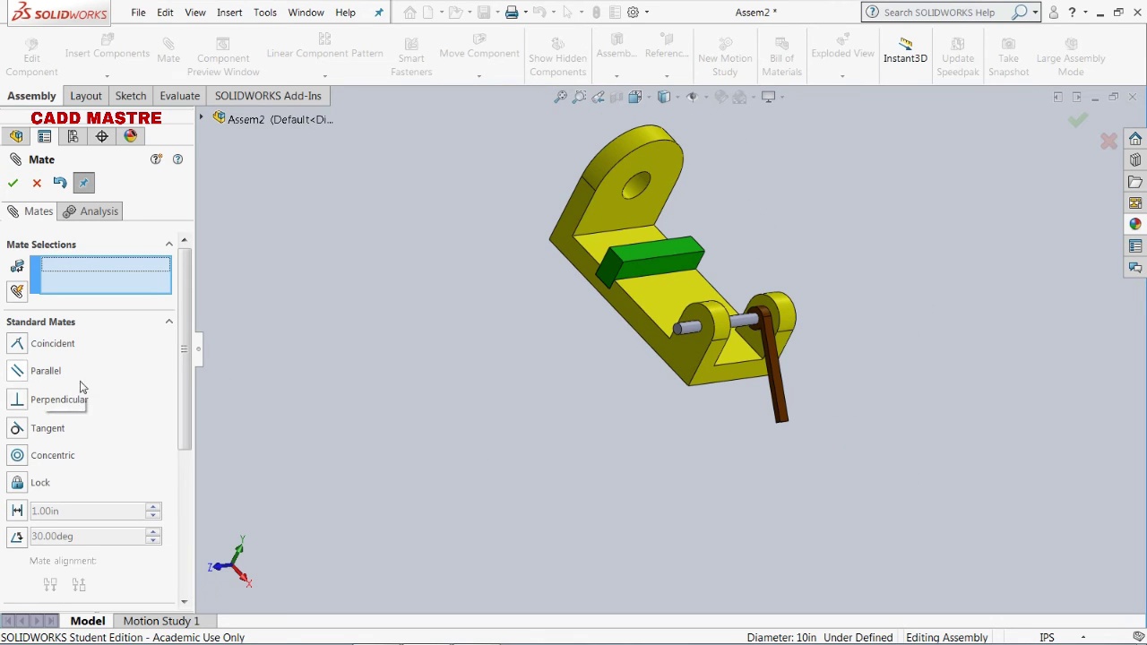
Make the grey pin's end face coincident with the bracket lug's outer side face.
click(17, 343)
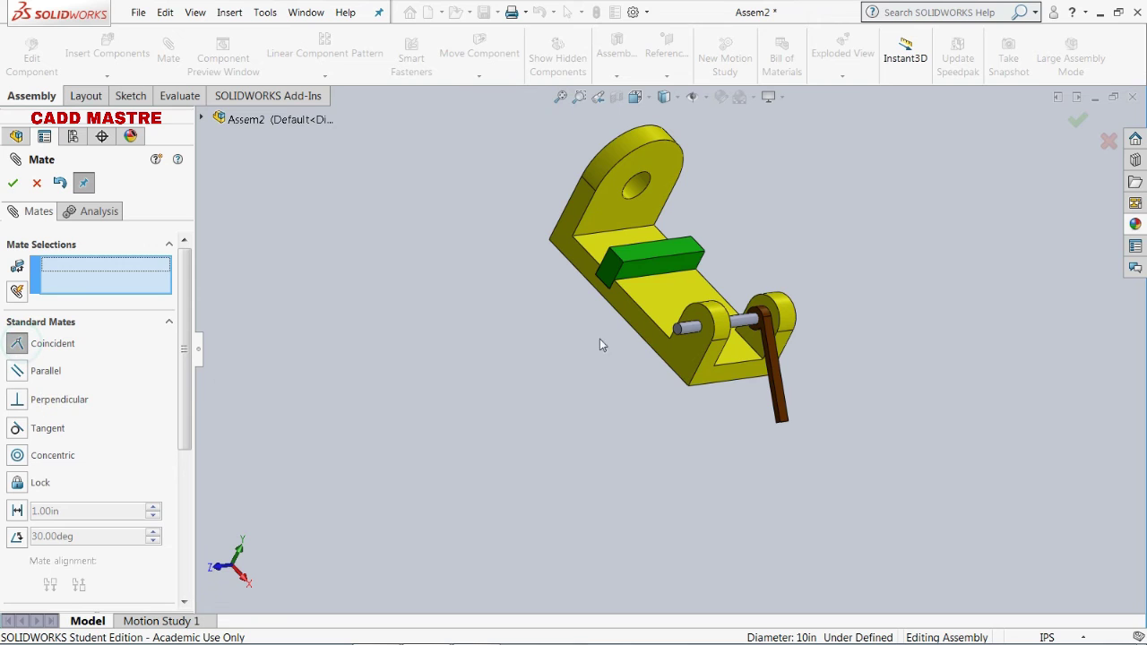
click(690, 348)
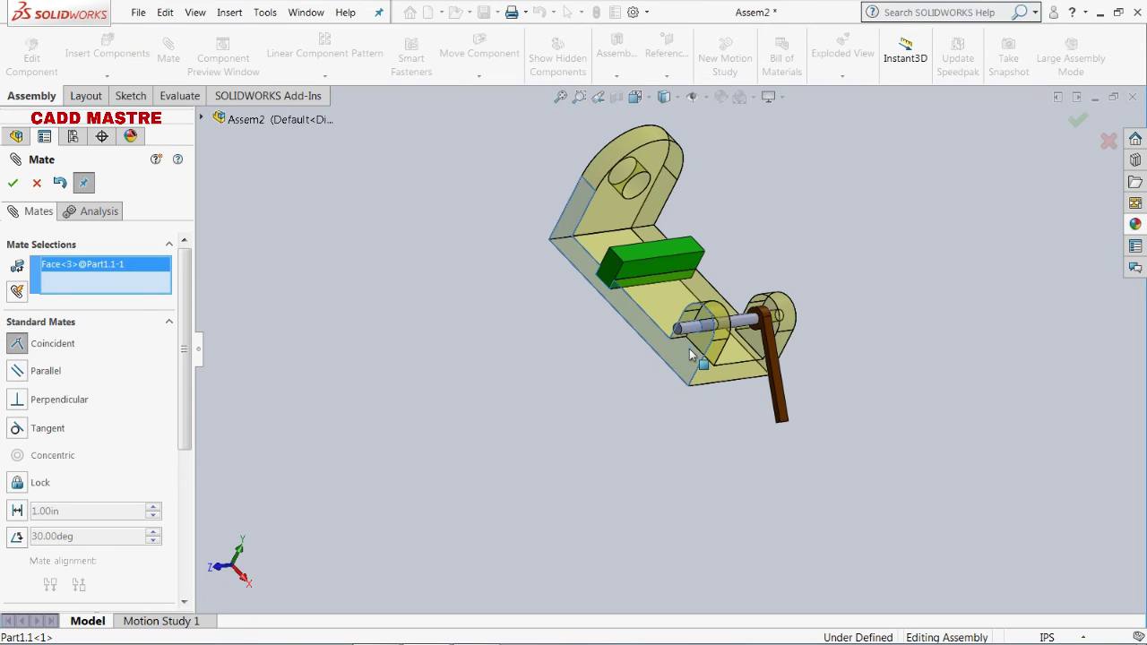
scroll(689, 349, down, 5)
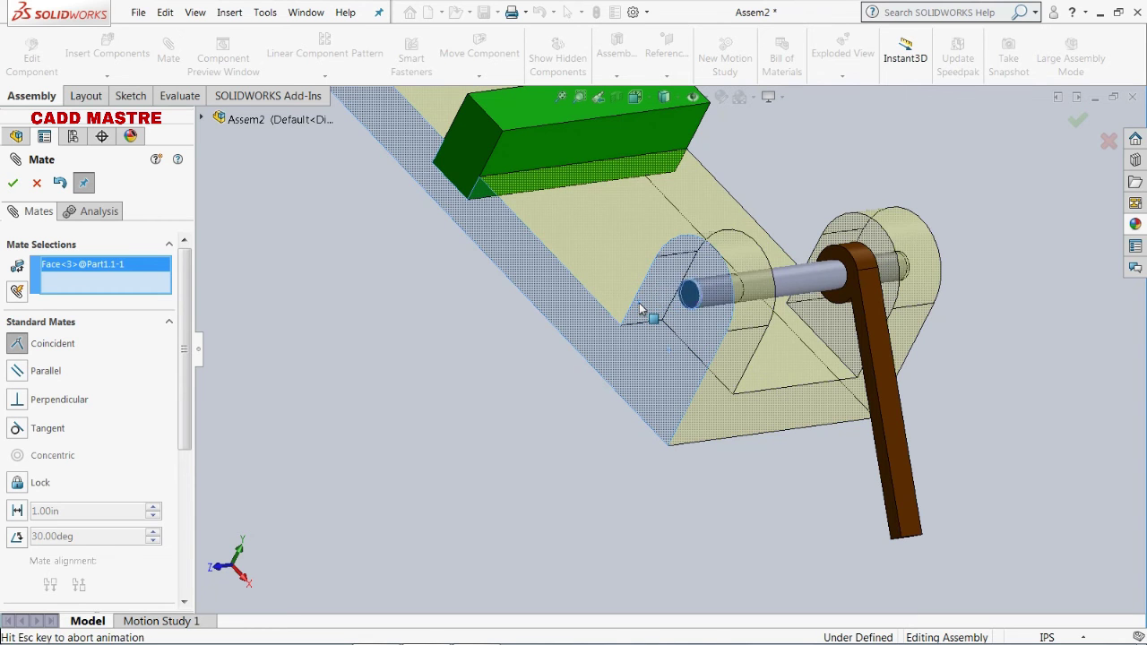
click(641, 306)
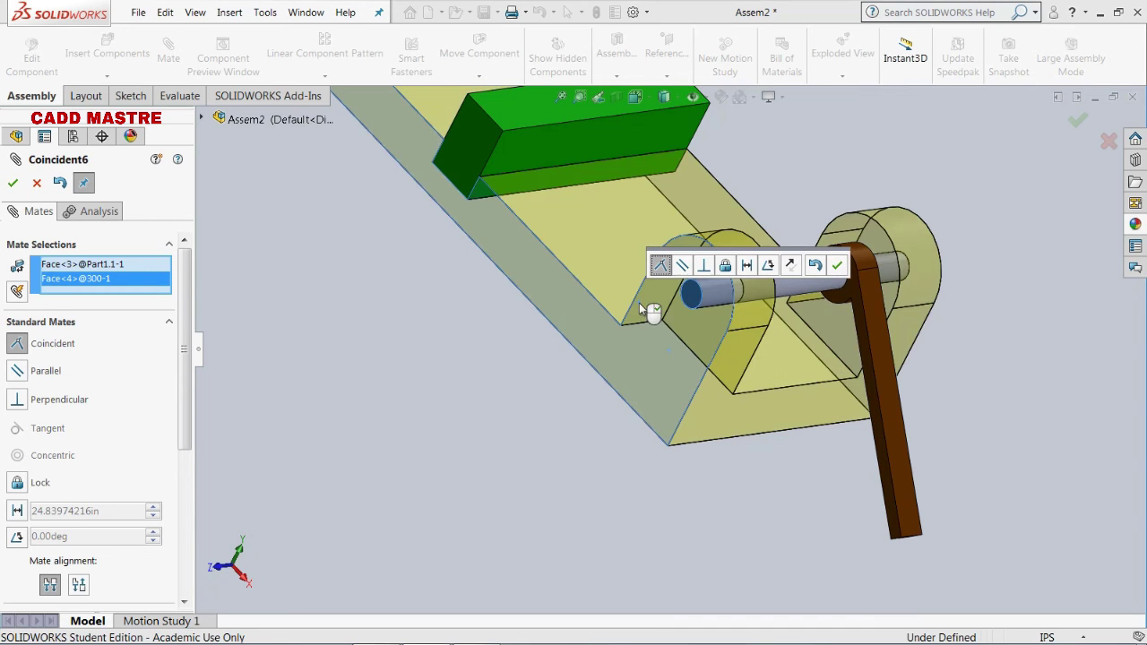
click(13, 184)
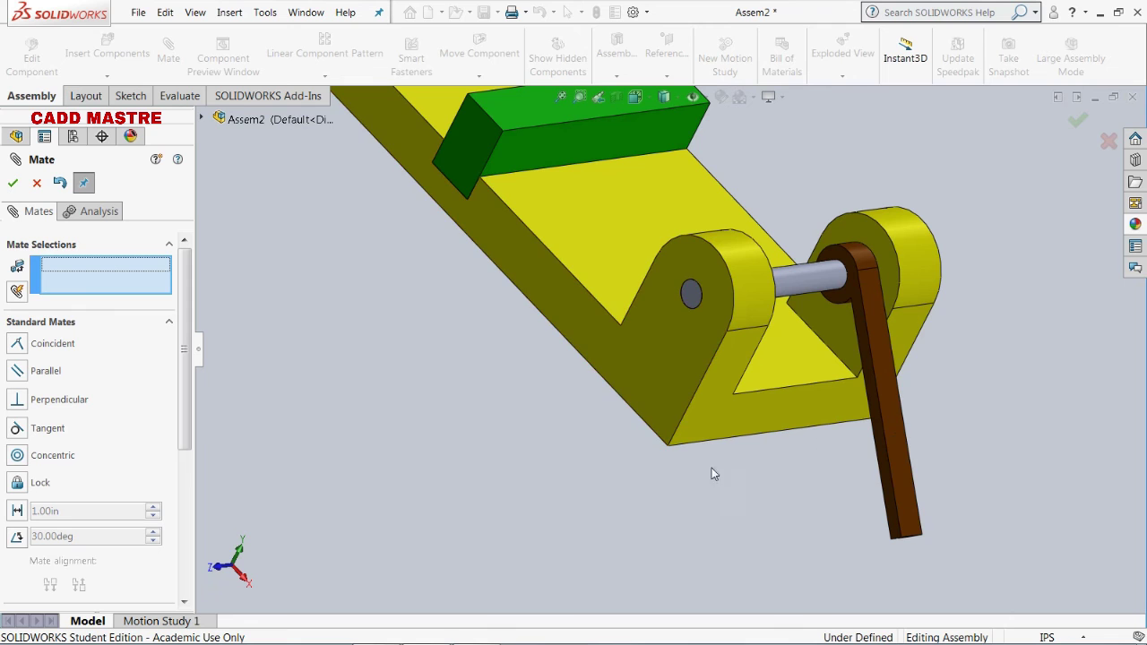
scroll(530, 463, down, 3)
scroll(725, 392, up, 3)
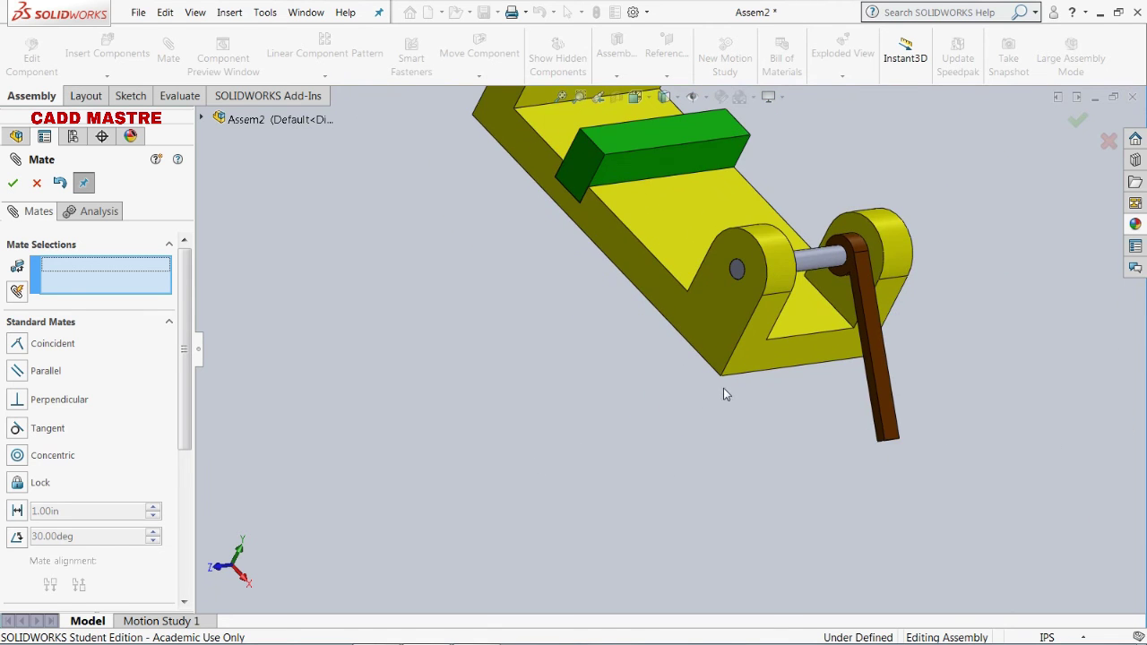
middle_drag(725, 391, 609, 419)
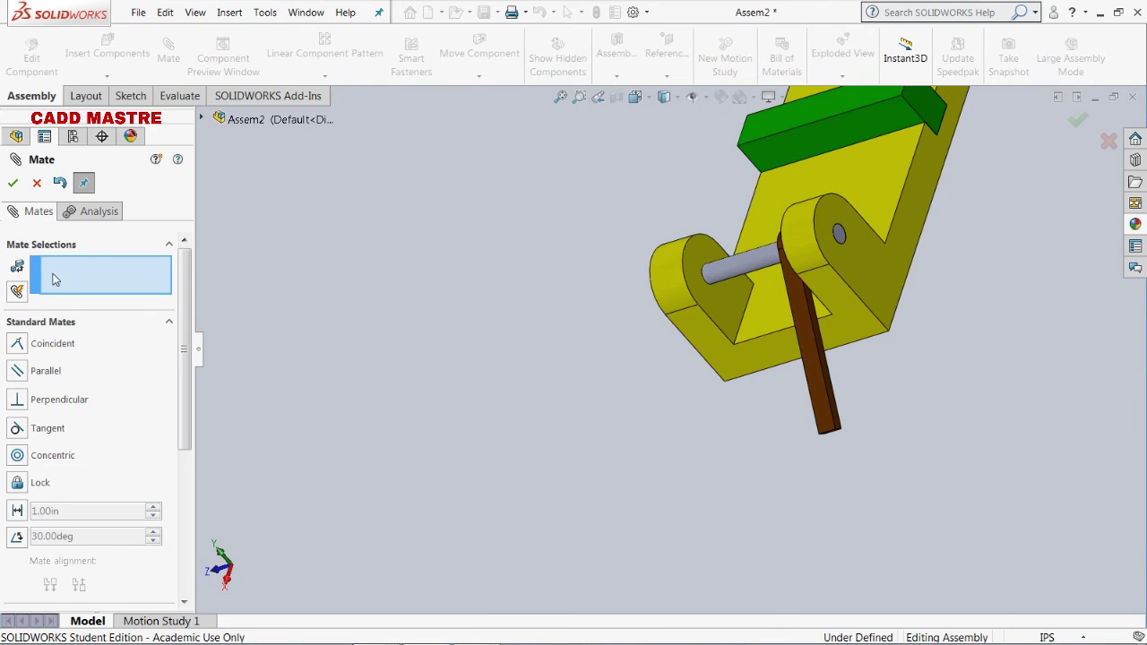
Add another Coincident mate between the lug's outer face and the pin's end face.
click(18, 347)
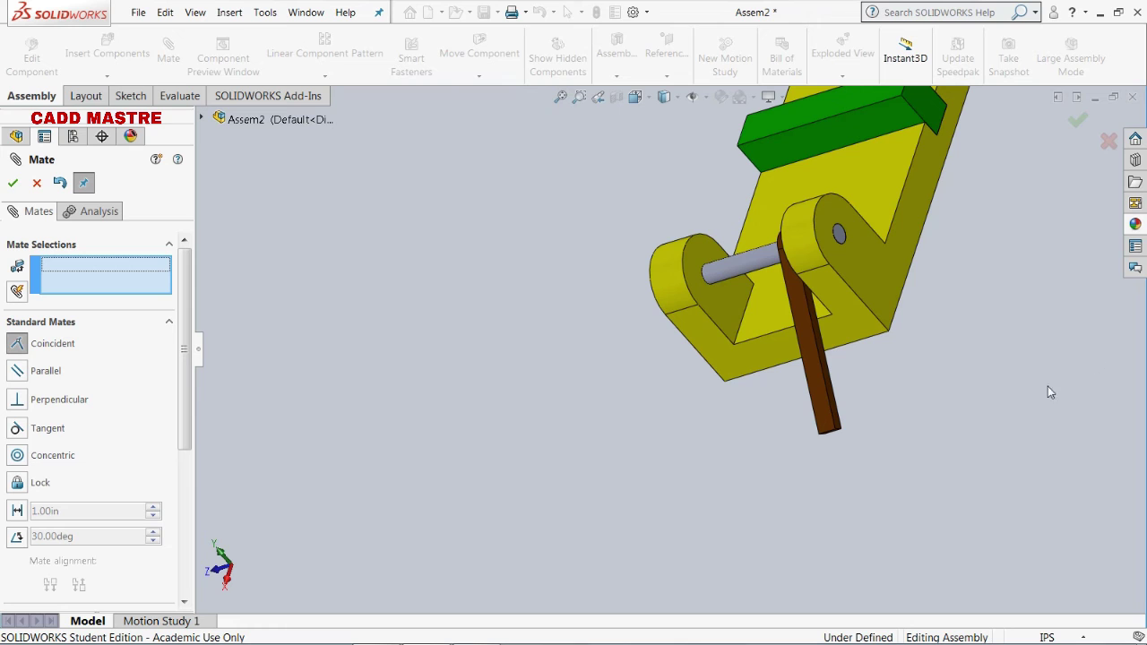
click(869, 271)
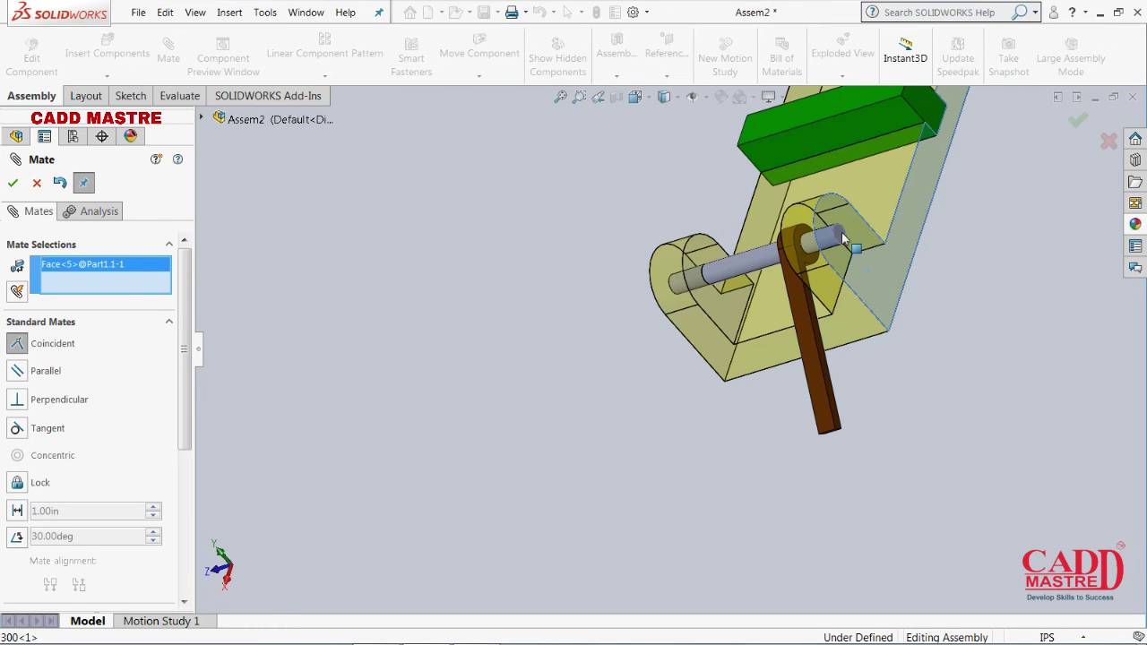
click(841, 236)
click(13, 182)
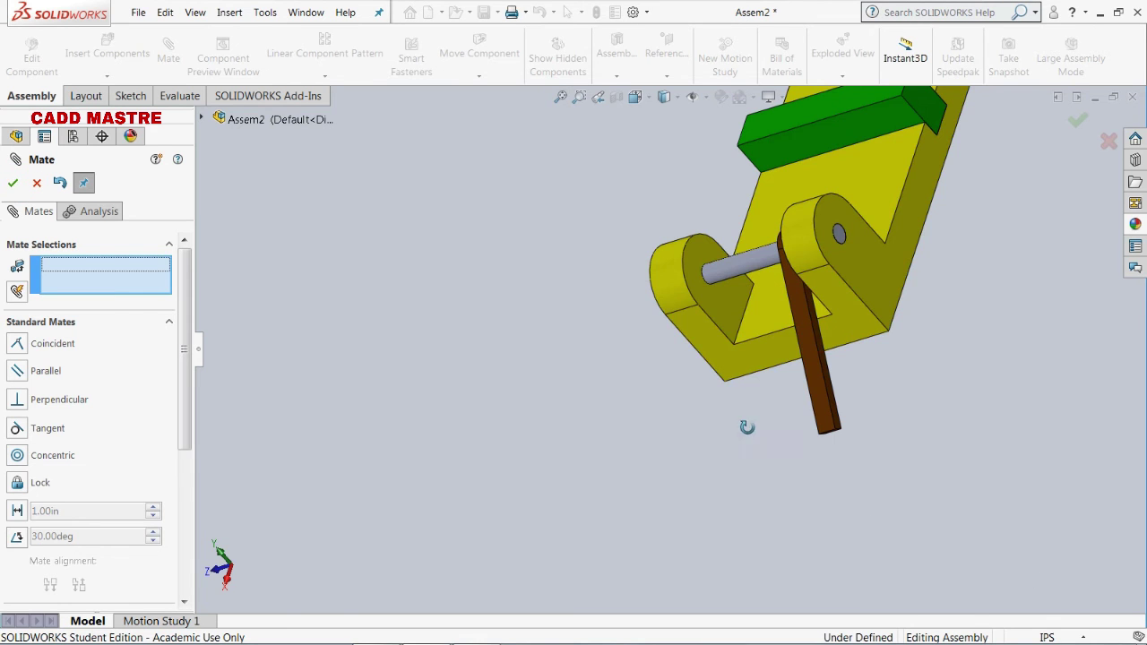
middle_drag(745, 428, 791, 422)
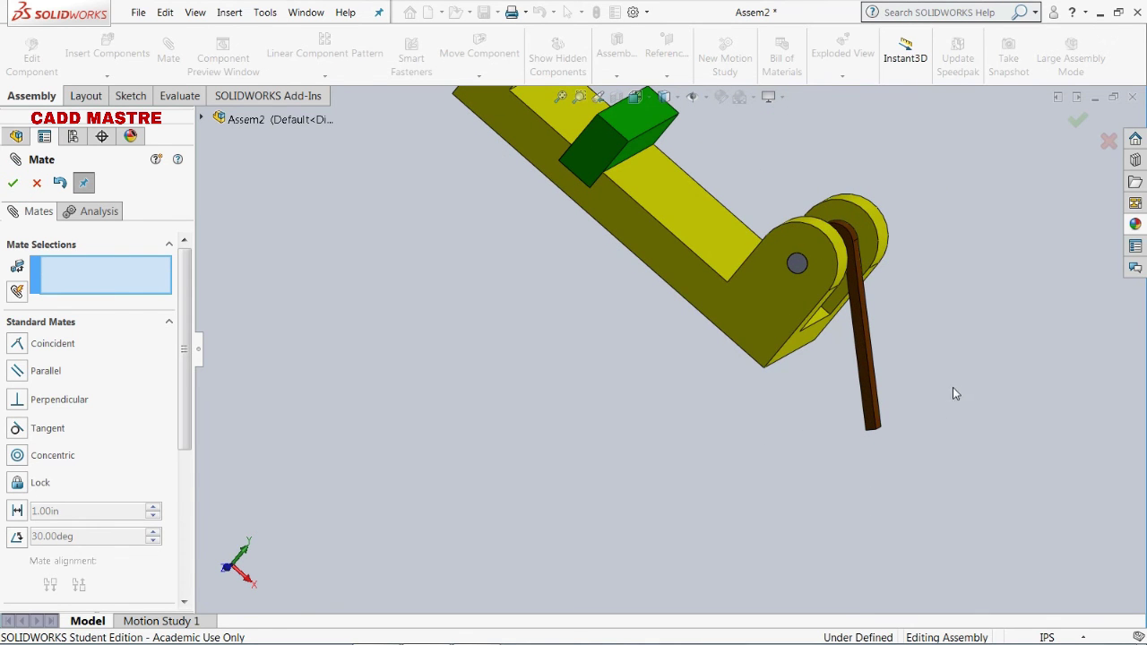
scroll(952, 392, up, 3)
scroll(887, 391, down, 4)
middle_drag(886, 391, 681, 333)
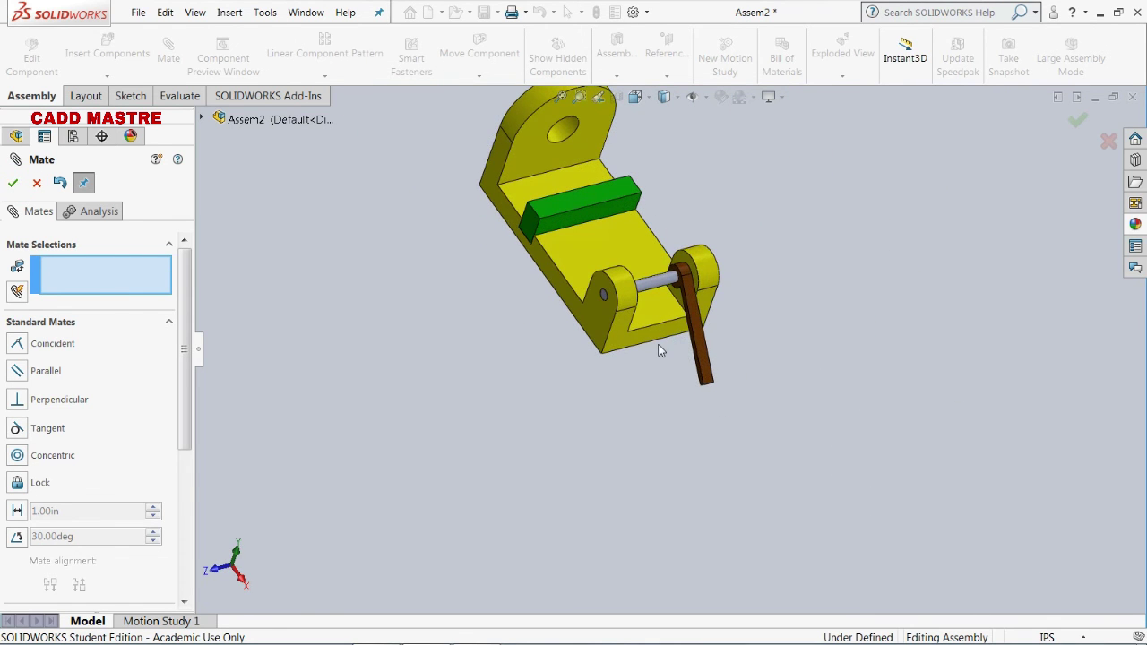
scroll(676, 337, down, 4)
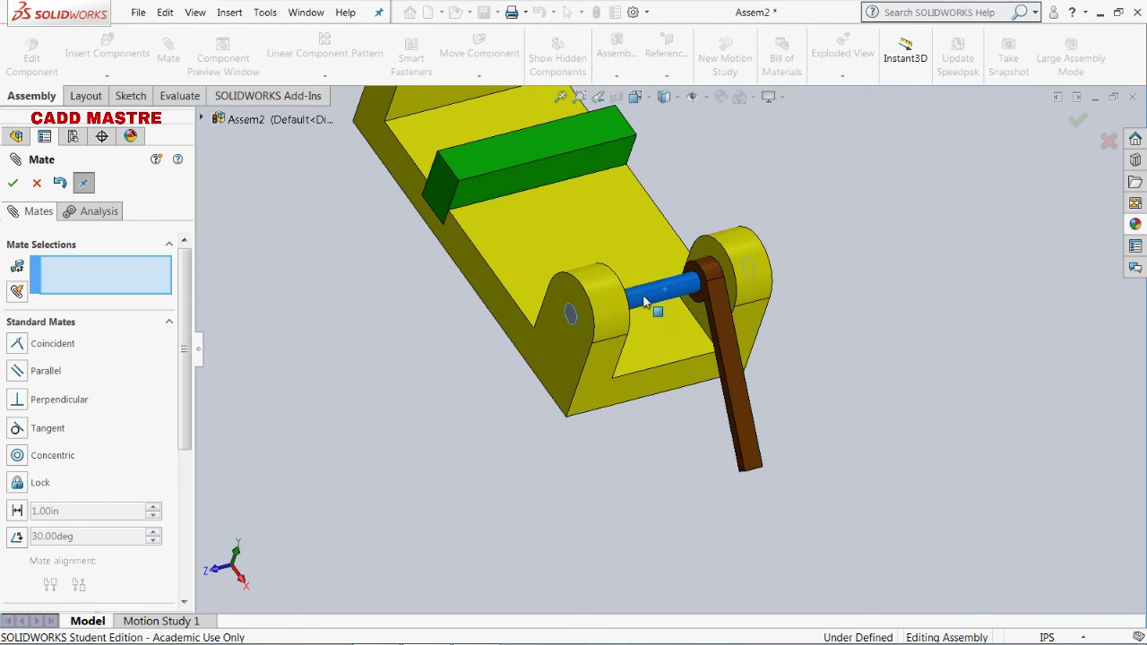
scroll(827, 363, down, 4)
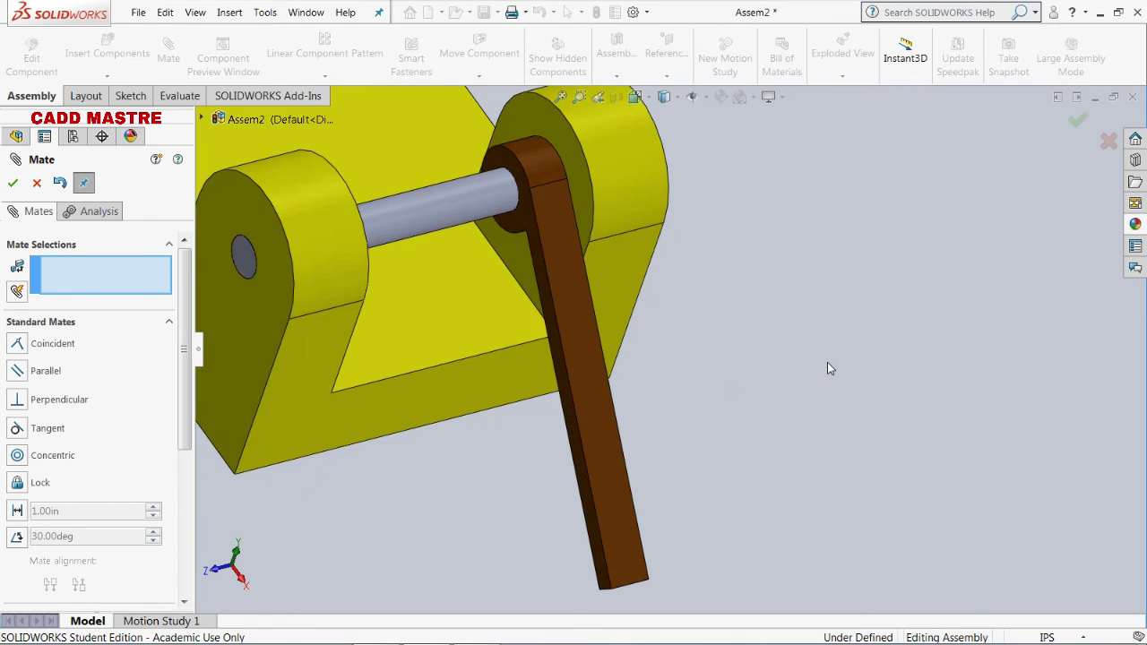
scroll(827, 362, up, 6)
key(z)
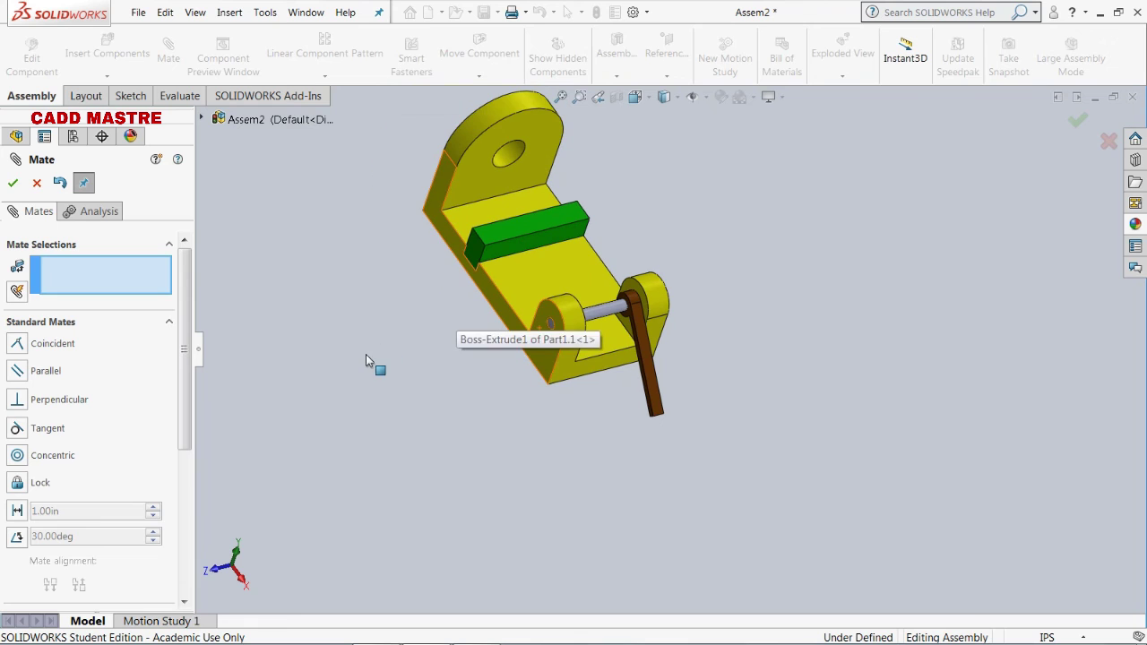
click(14, 184)
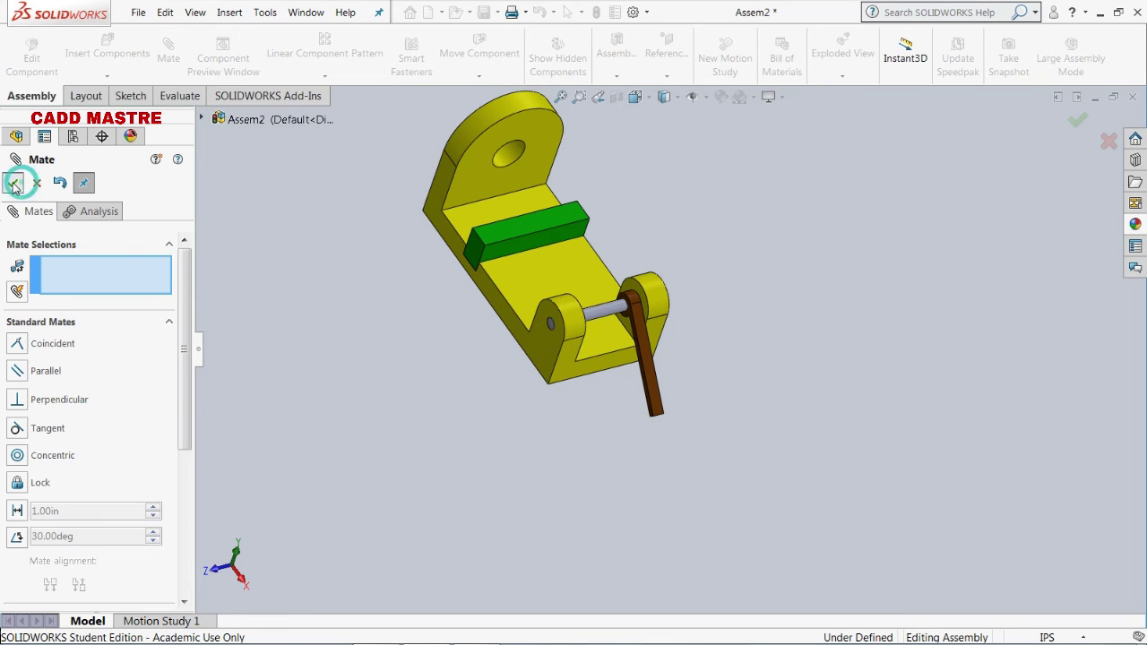
Drag the brown lever to check it swings freely about the grey pin.
key(f)
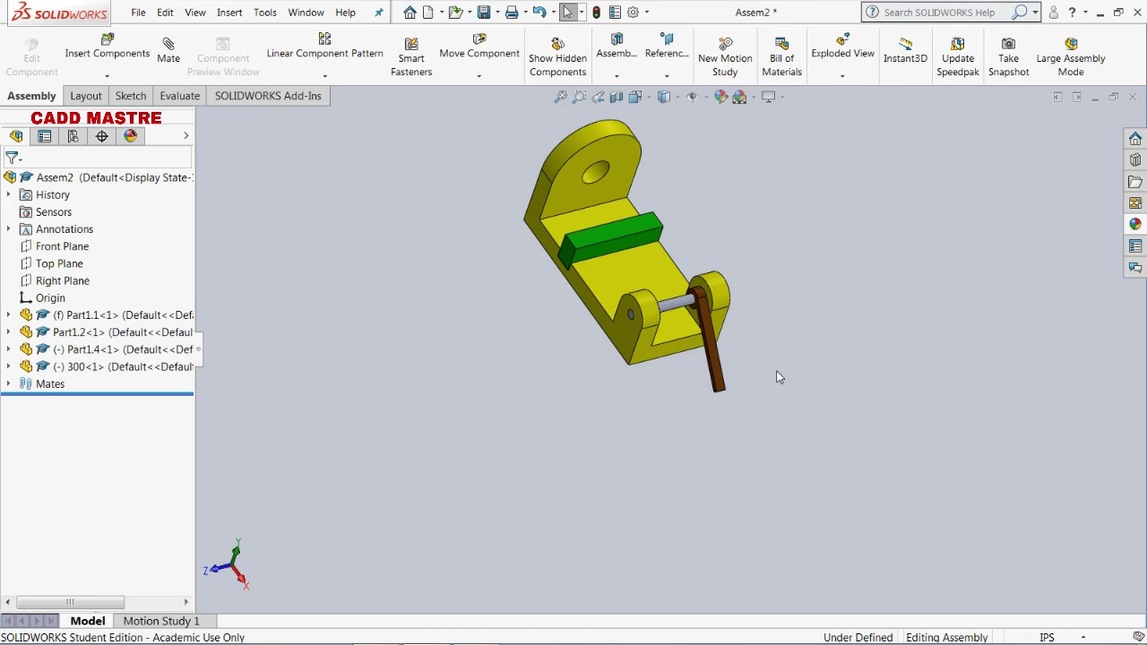
scroll(780, 371, down, 2)
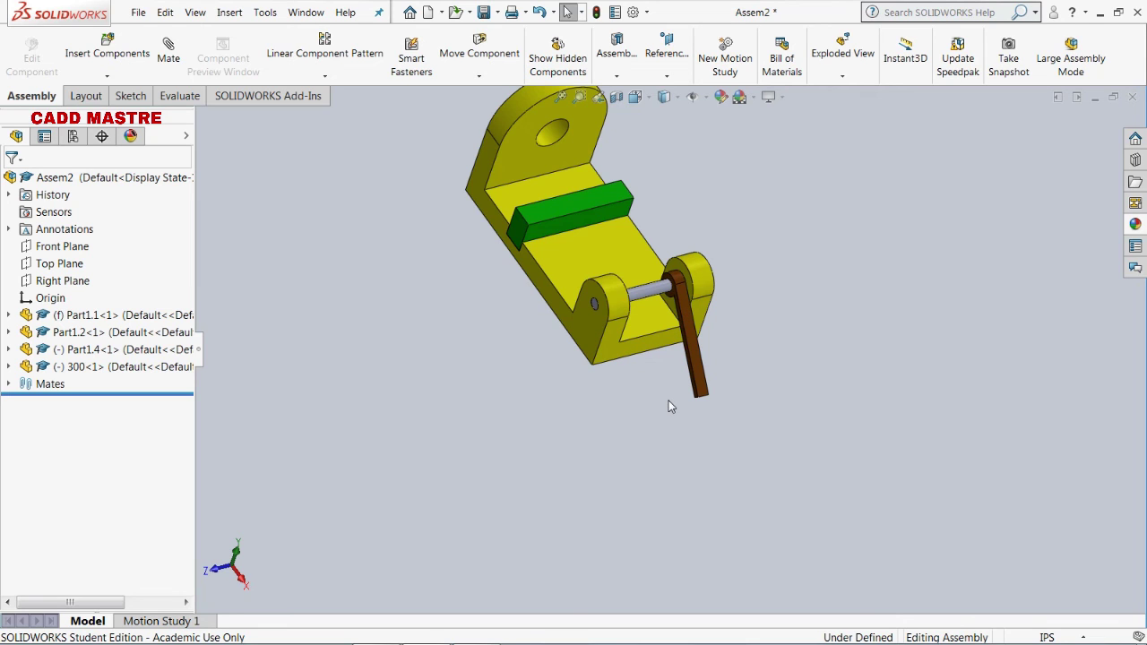
mouse_move(700, 371)
mouse_down()
mouse_move(697, 403)
mouse_move(688, 359)
mouse_up()
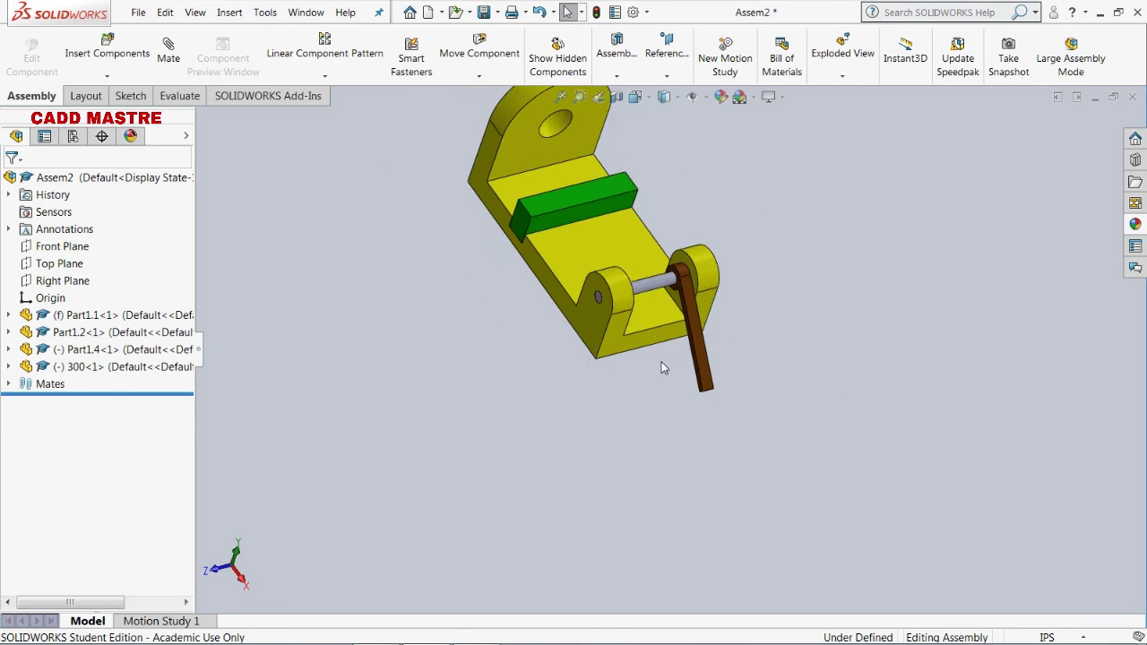
scroll(693, 219, up, 2)
scroll(651, 411, down, 1)
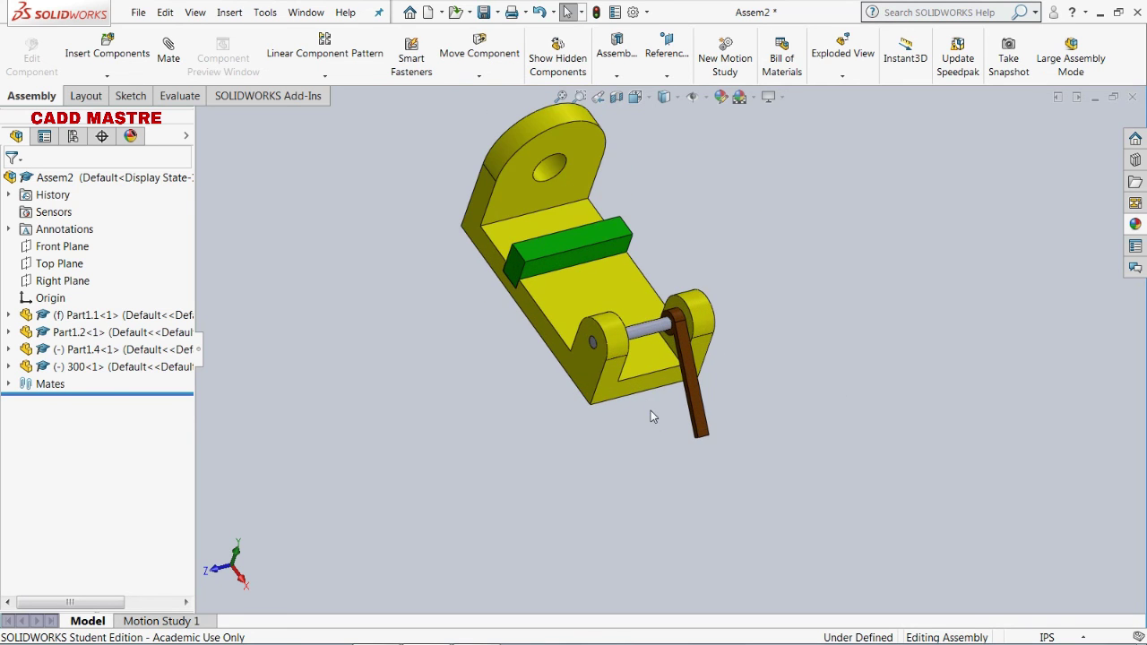
scroll(644, 417, down, 1)
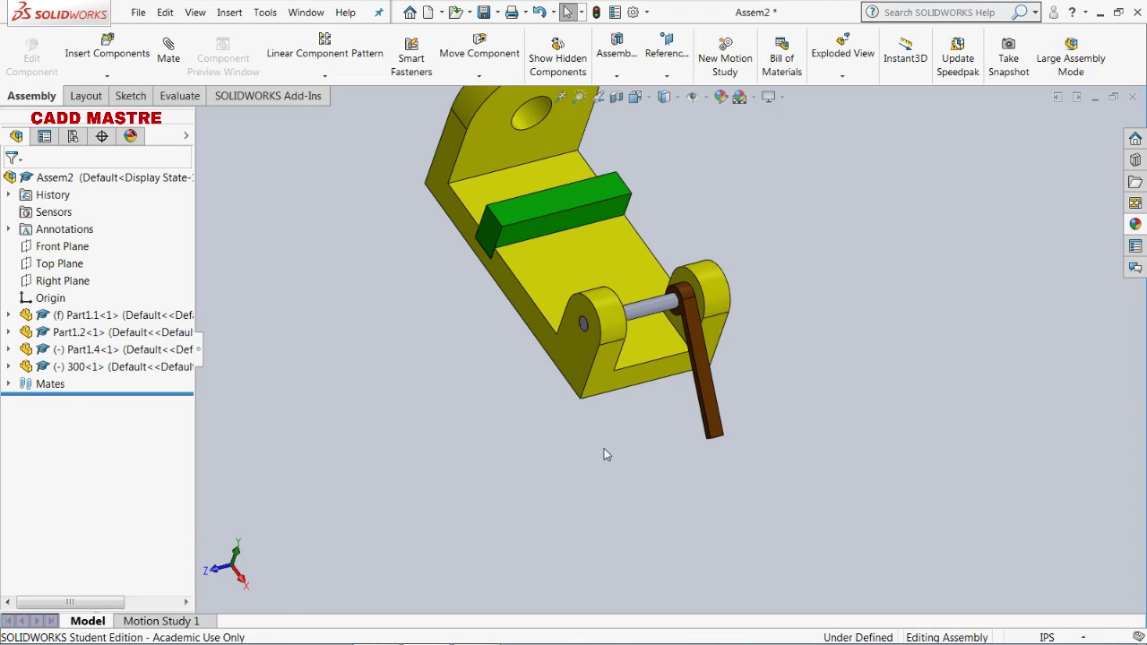
click(615, 383)
Add a 180° Angle mate between the bracket's front face and the brown lever's face.
middle_drag(615, 383, 740, 259)
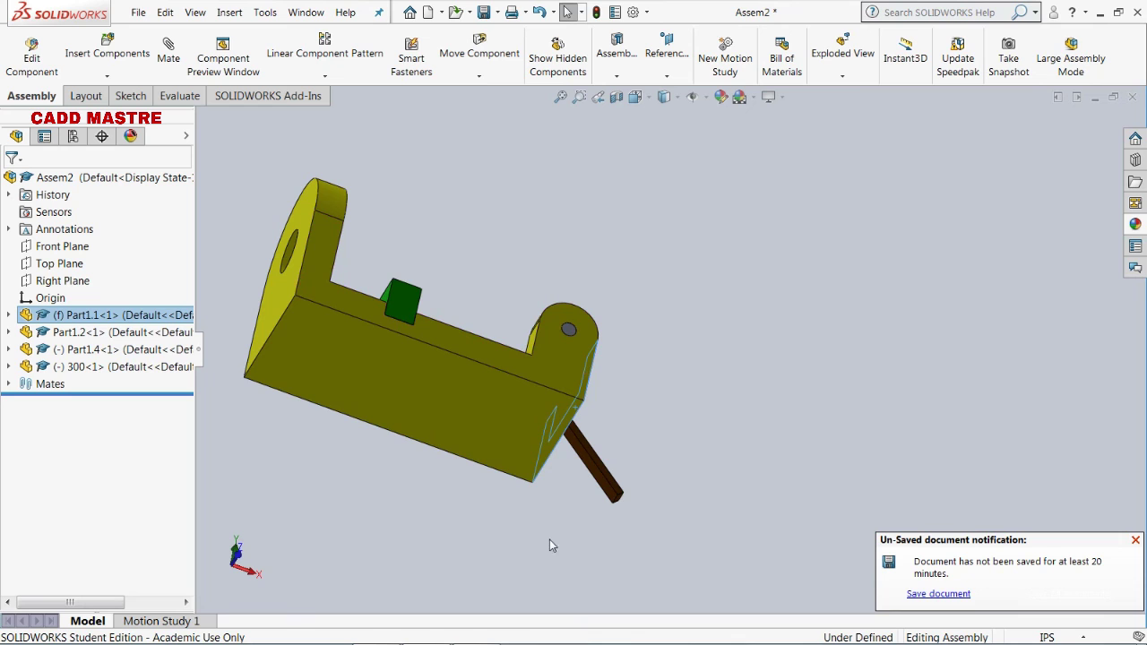
ctrl+click(599, 468)
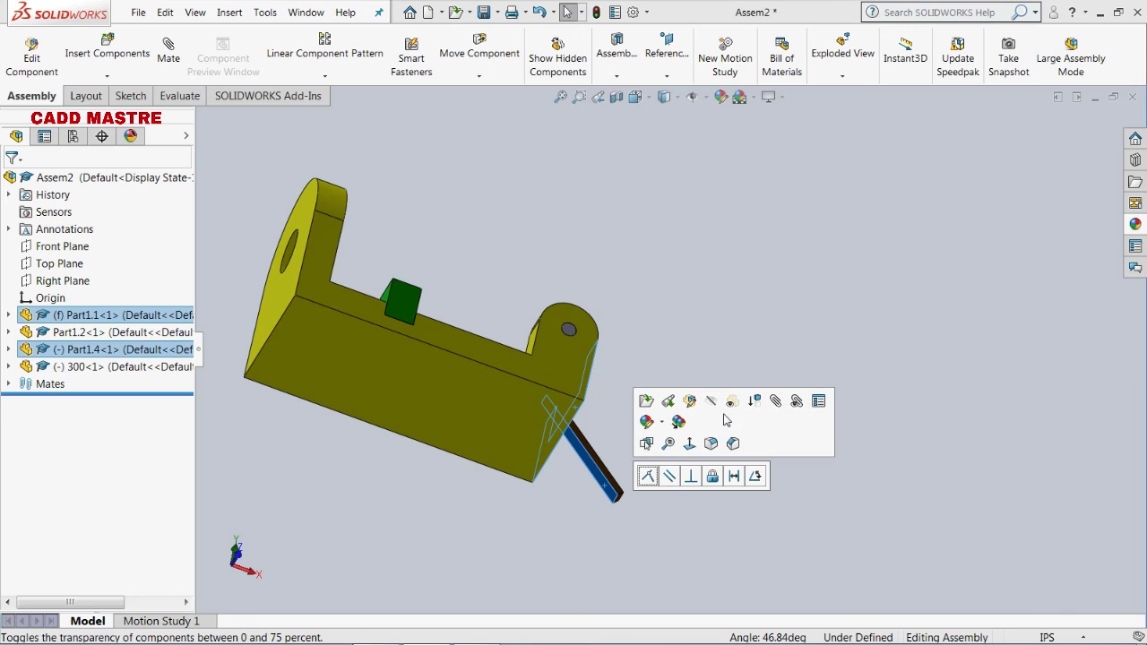
click(755, 476)
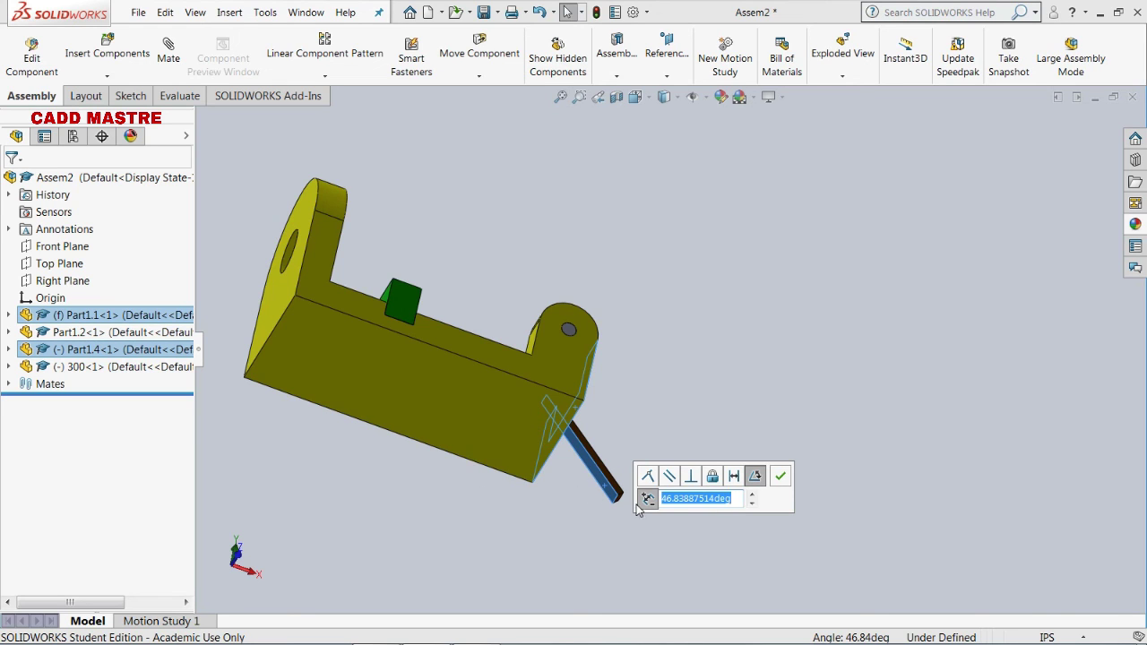
text(180)
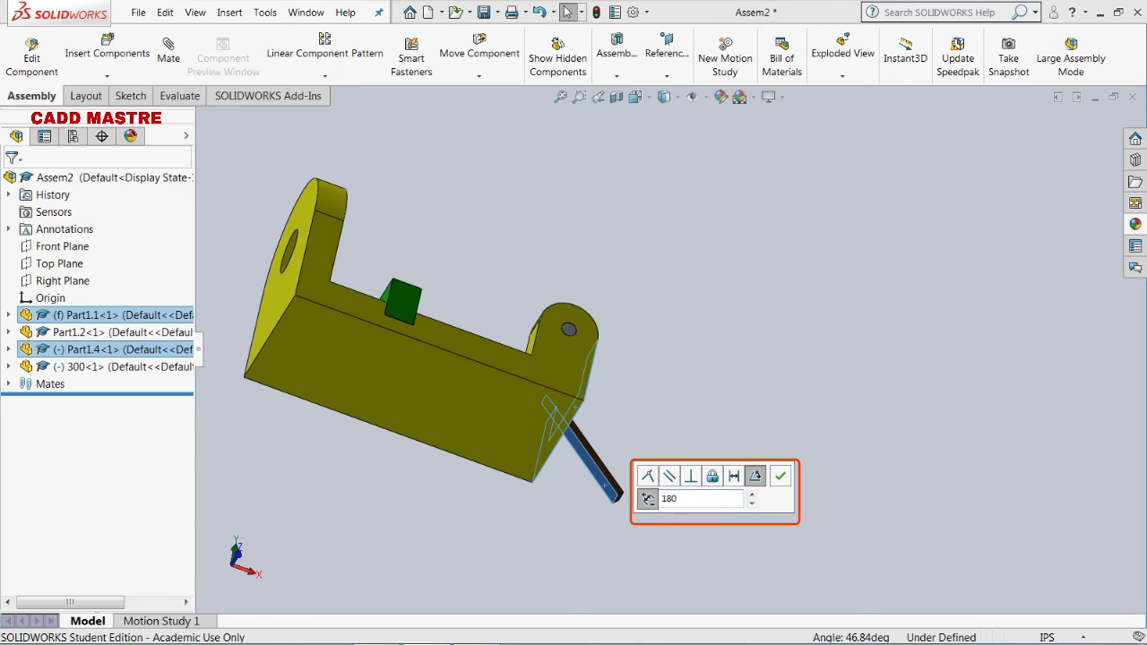
key(Return)
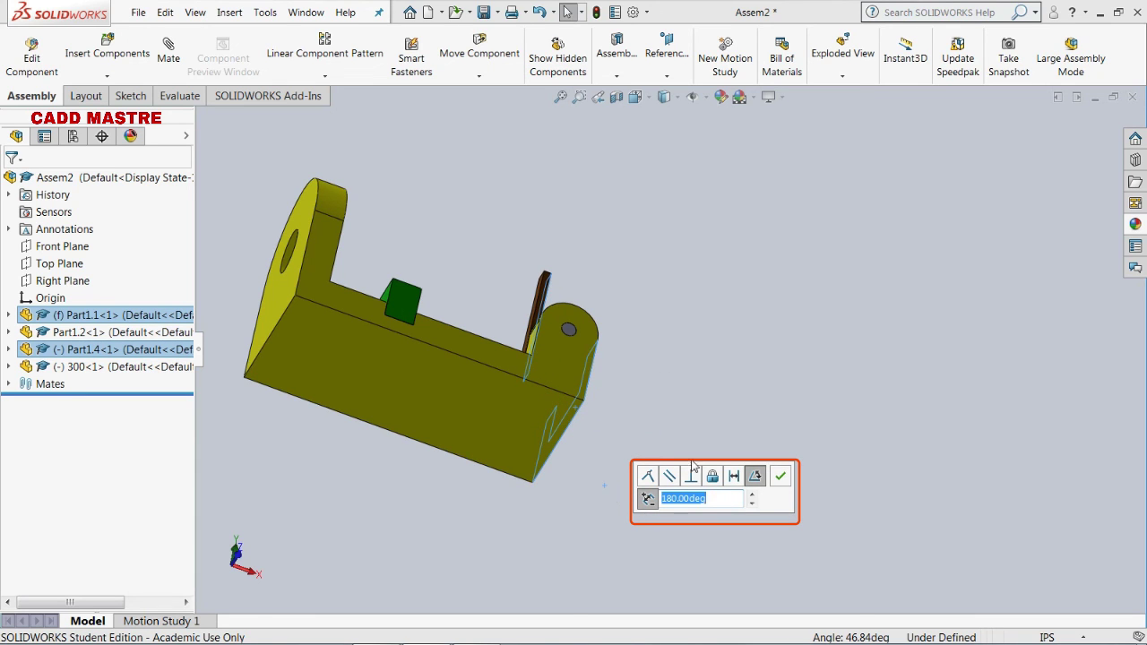
click(780, 476)
mouse_move(696, 327)
middle_down()
mouse_move(589, 498)
mouse_move(599, 478)
middle_up()
scroll(524, 427, down, 2)
scroll(573, 350, up, 5)
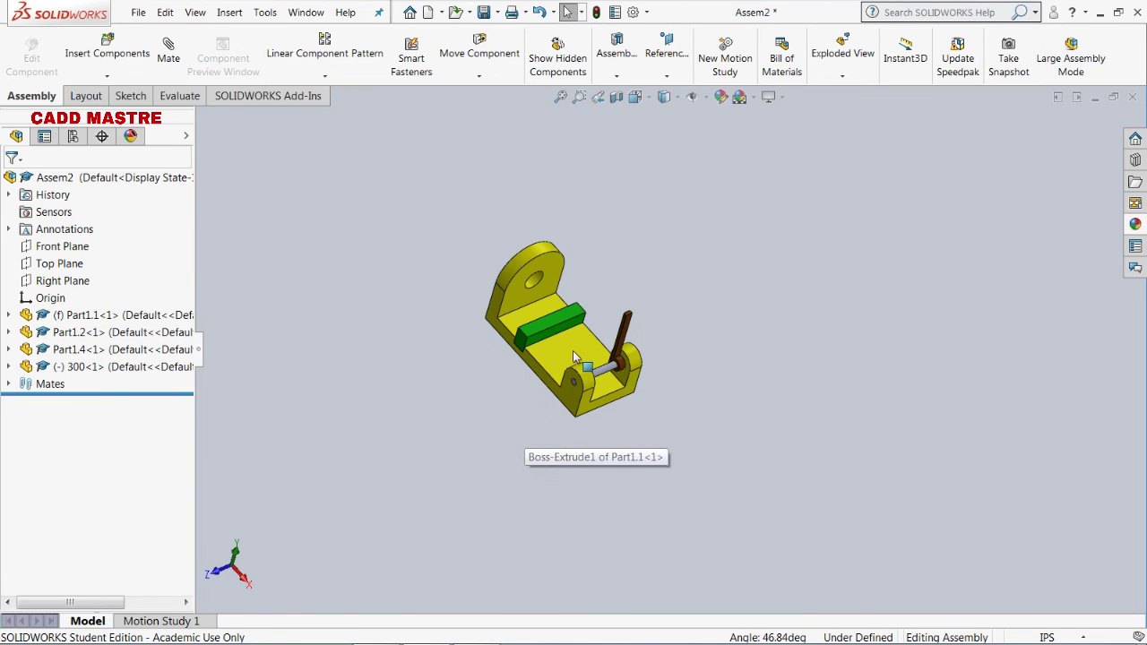
scroll(641, 328, down, 4)
scroll(634, 356, up, 1)
scroll(634, 357, up, 1)
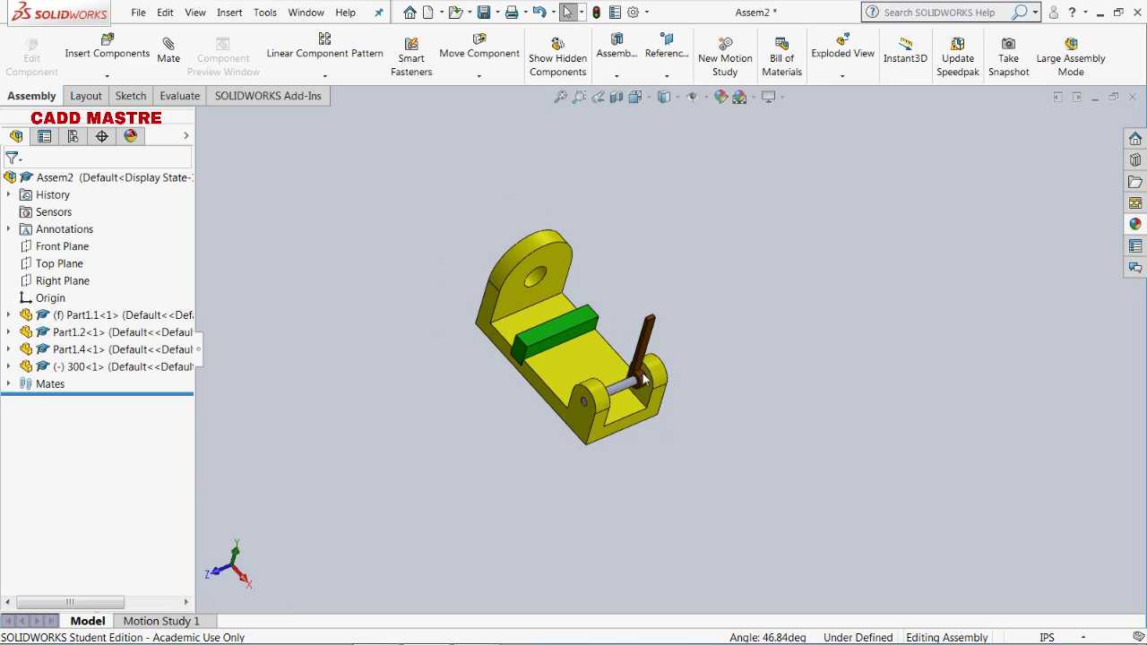
scroll(644, 380, down, 2)
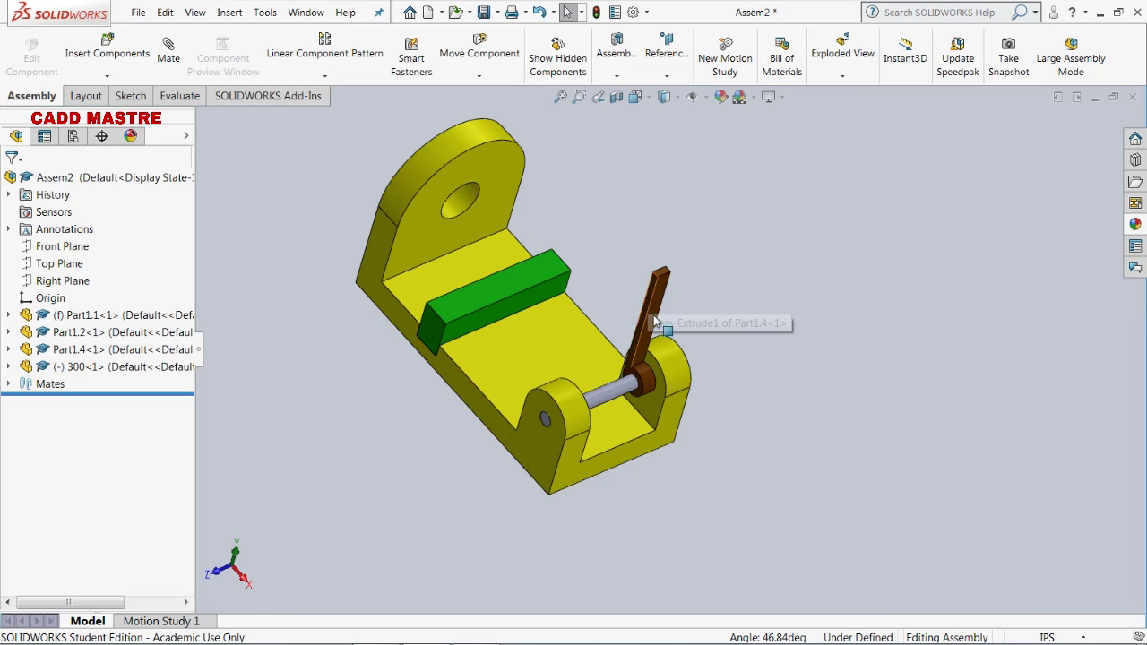
scroll(695, 346, up, 1)
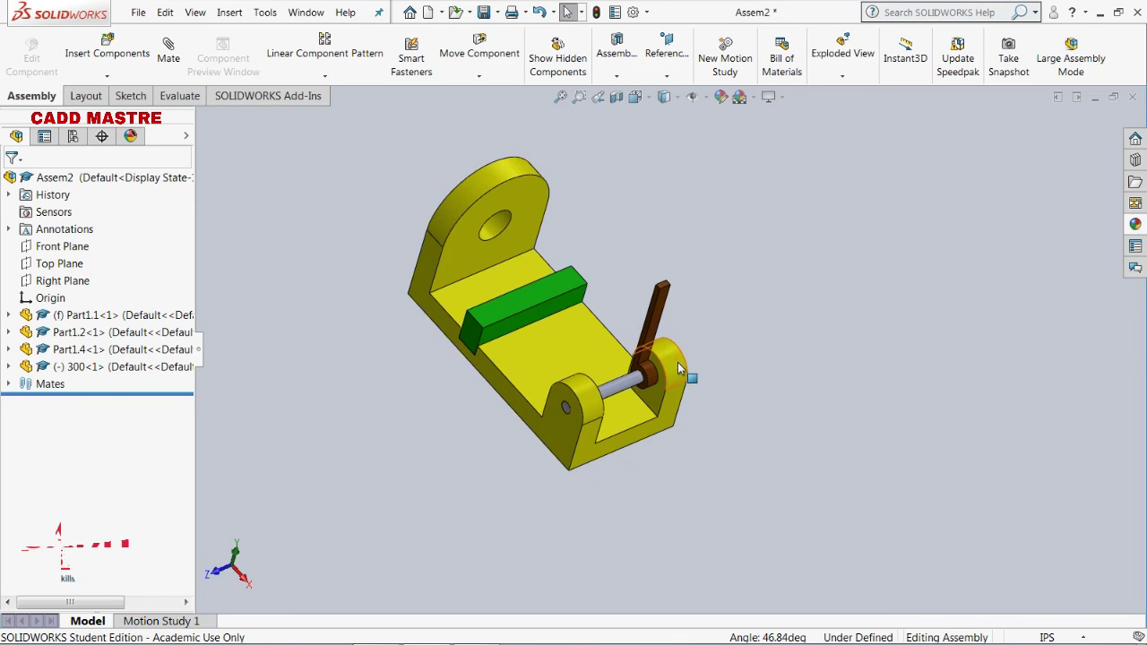
scroll(641, 266, up, 2)
scroll(641, 265, down, 1)
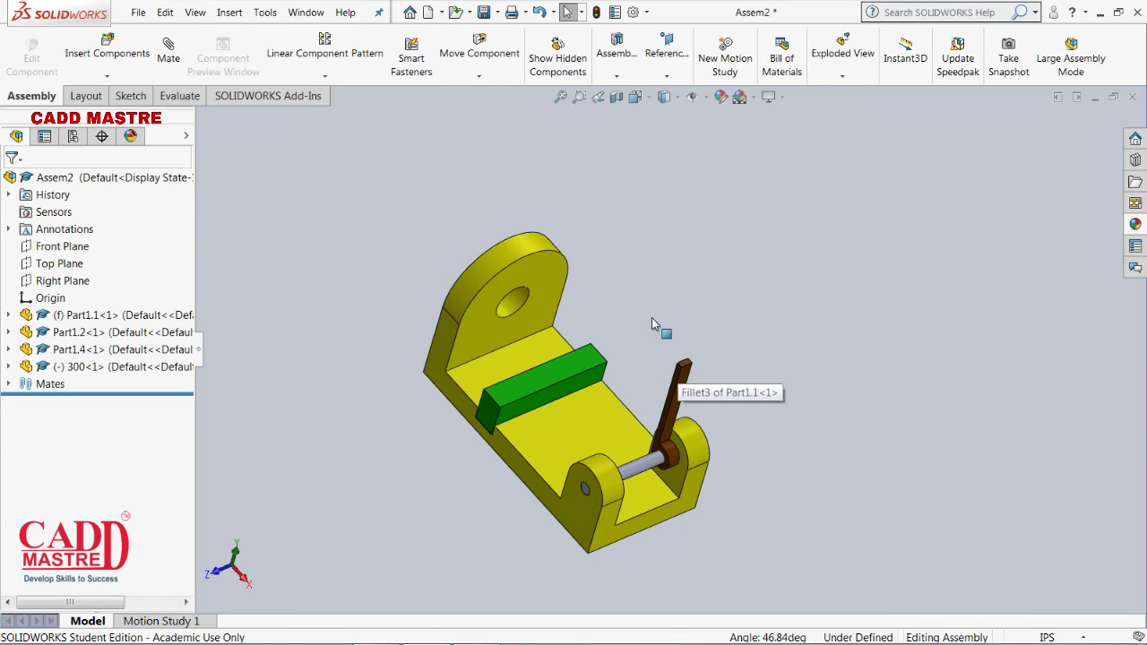
scroll(650, 455, down, 2)
scroll(650, 455, up, 1)
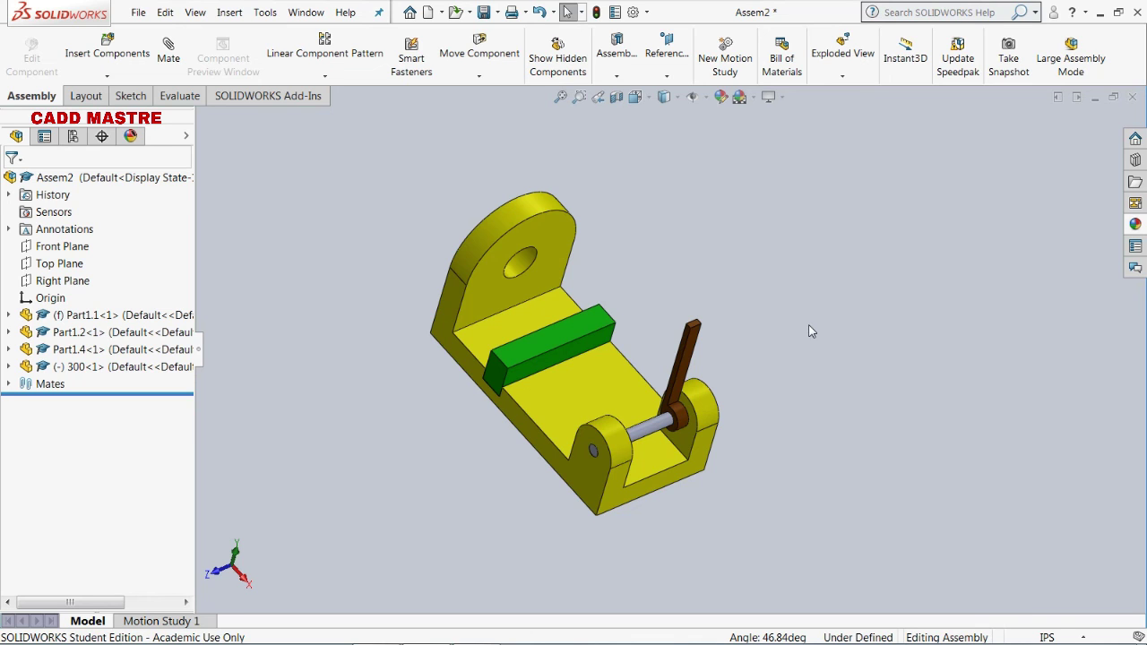
scroll(456, 340, down, 4)
scroll(517, 376, up, 3)
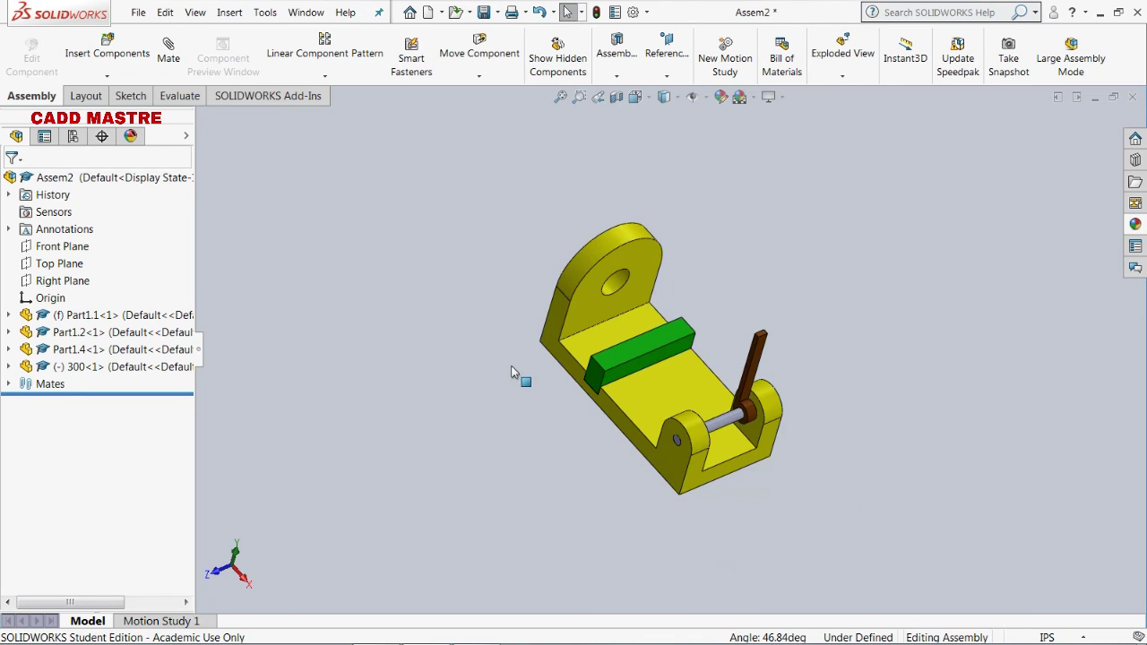
scroll(627, 346, down, 2)
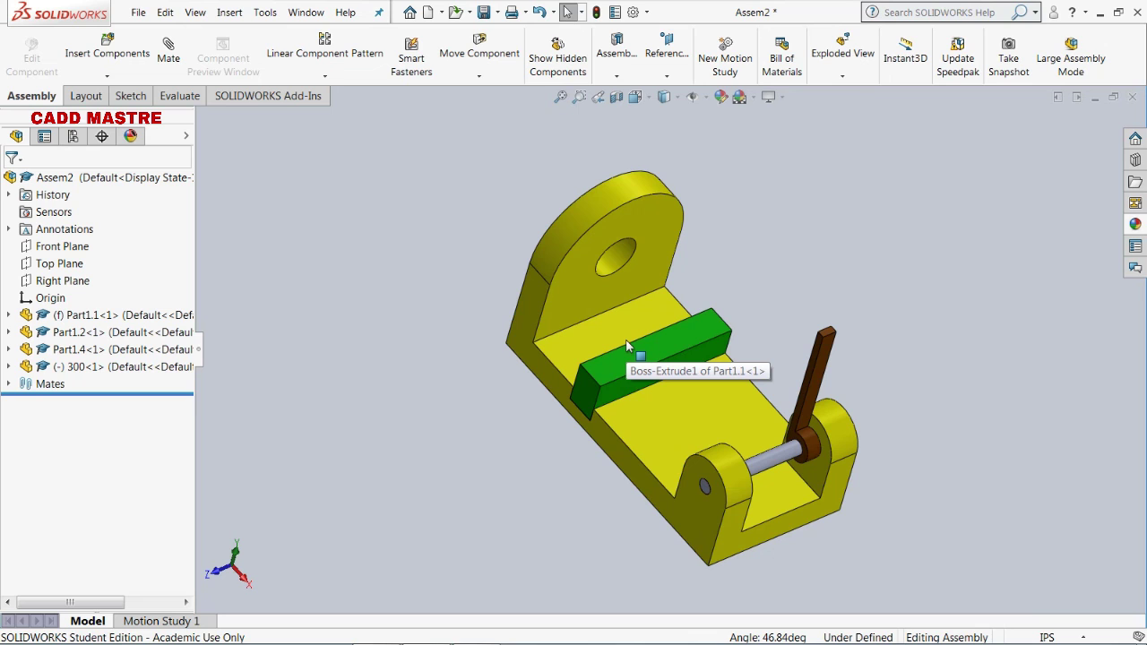